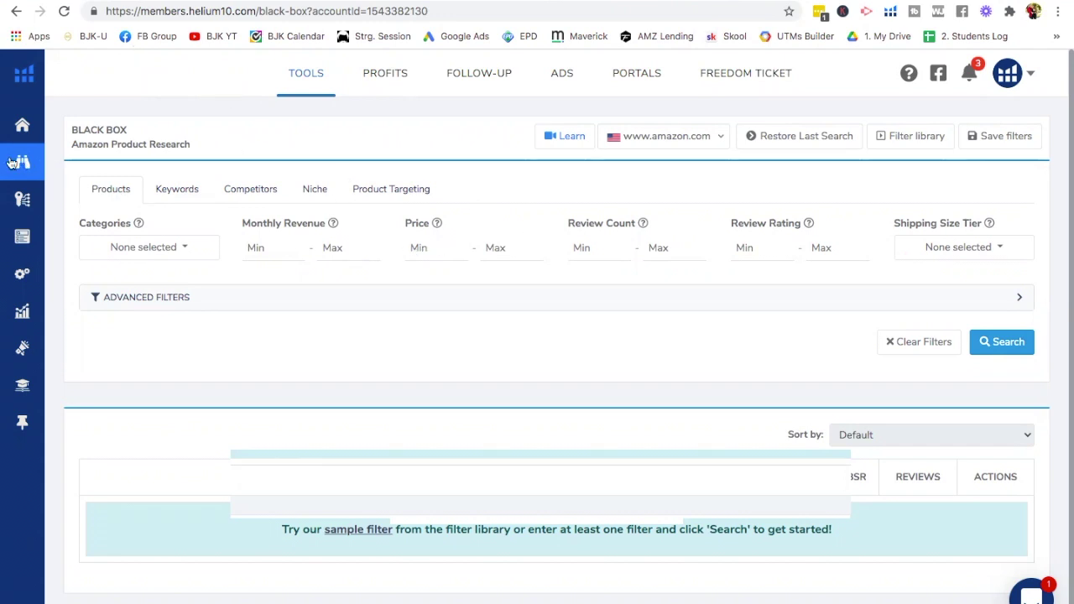
Filter the Black Box product search by a minimum monthly revenue of 8000 and a maximum review count of 200
mouse_move(12, 162)
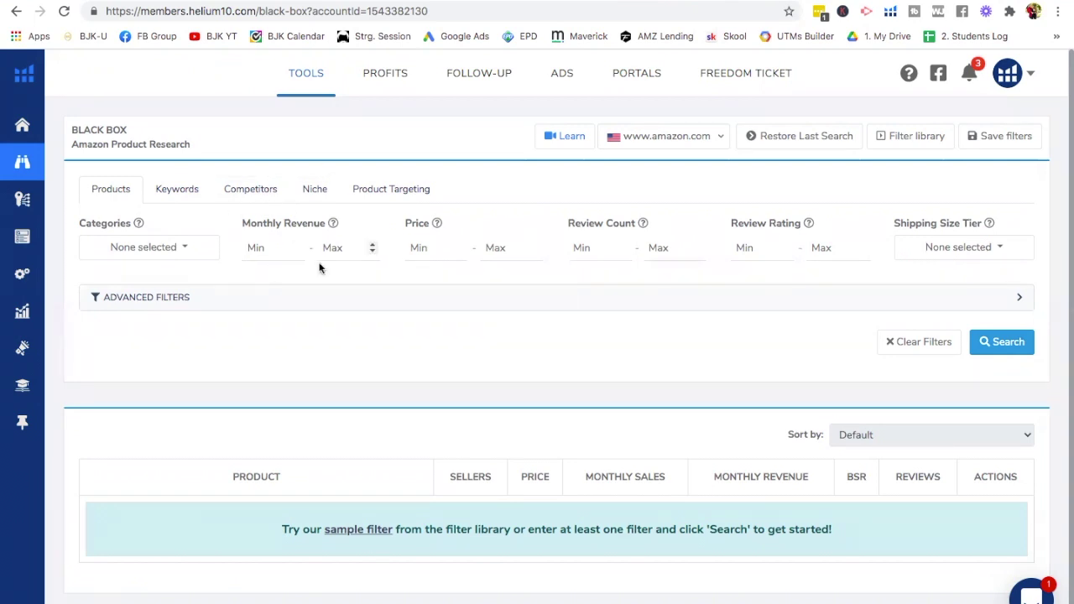
left_click(265, 249)
left_click(265, 249)
type("8000")
left_click(657, 247)
type("200")
left_click(960, 249)
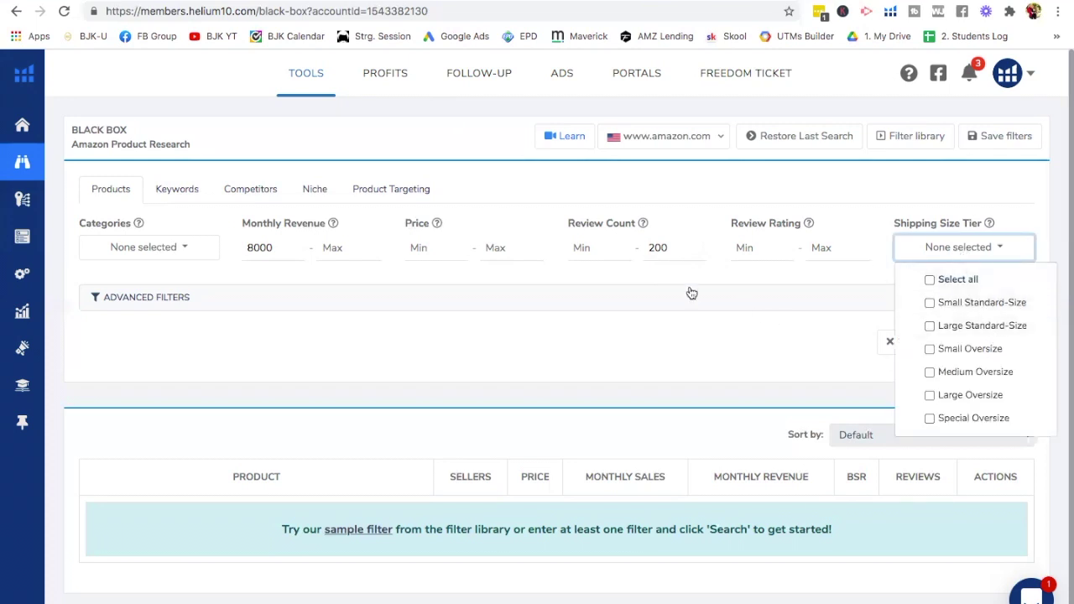
left_click(661, 273)
Include the Baby and Beauty & Personal Care categories in the product filter
left_click(156, 248)
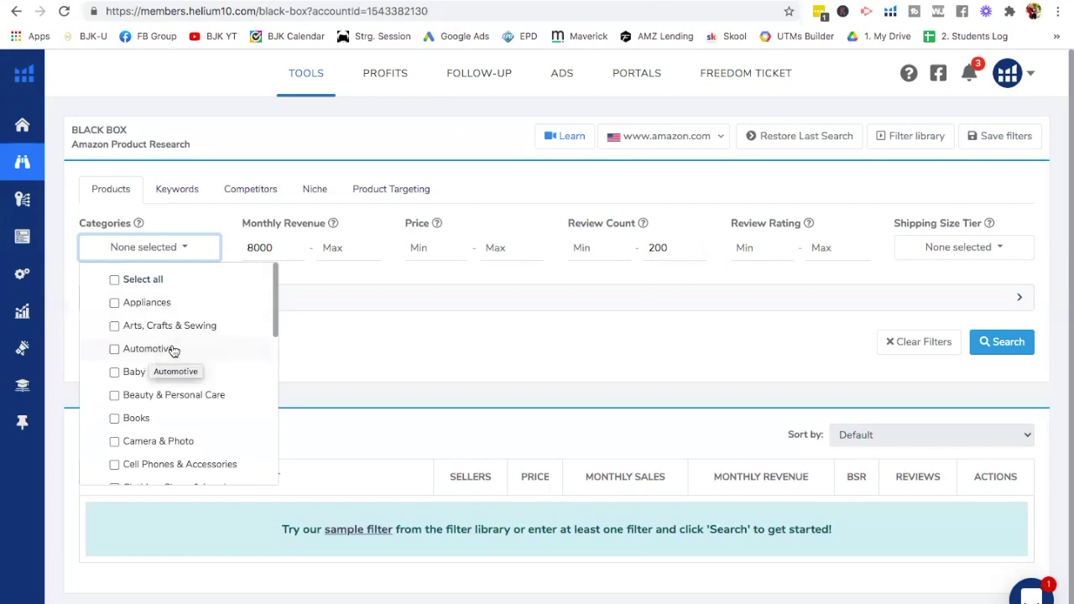
scroll(172, 351, "down", 1)
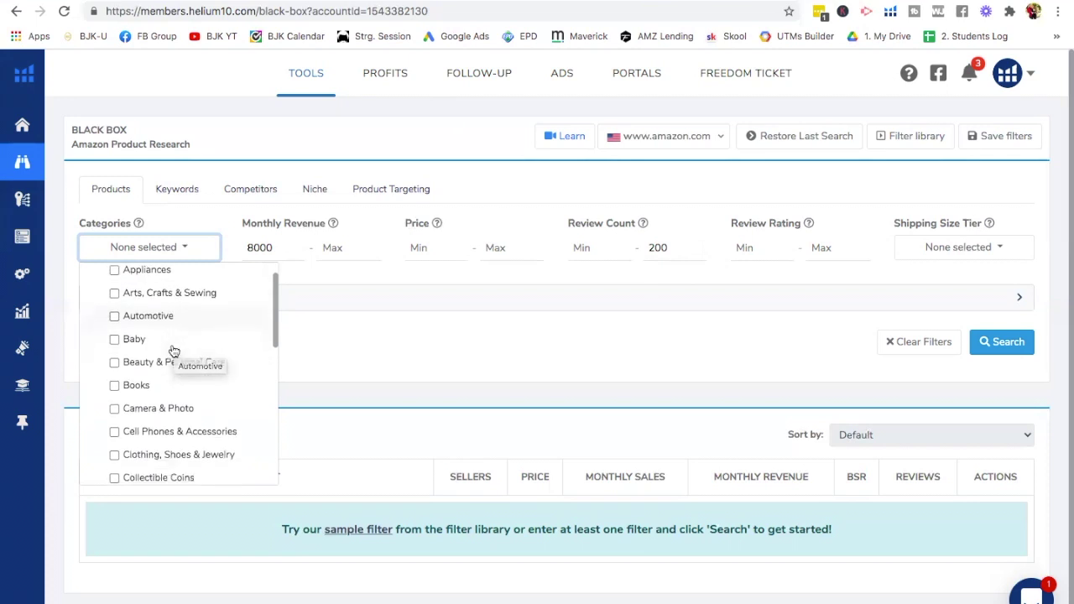
left_click(126, 329)
left_click(118, 352)
Add the Health & Household, Home & Kitchen, Industrial & Scientific, and Kitchen & Dining categories to the filter
scroll(126, 378, "down", 2)
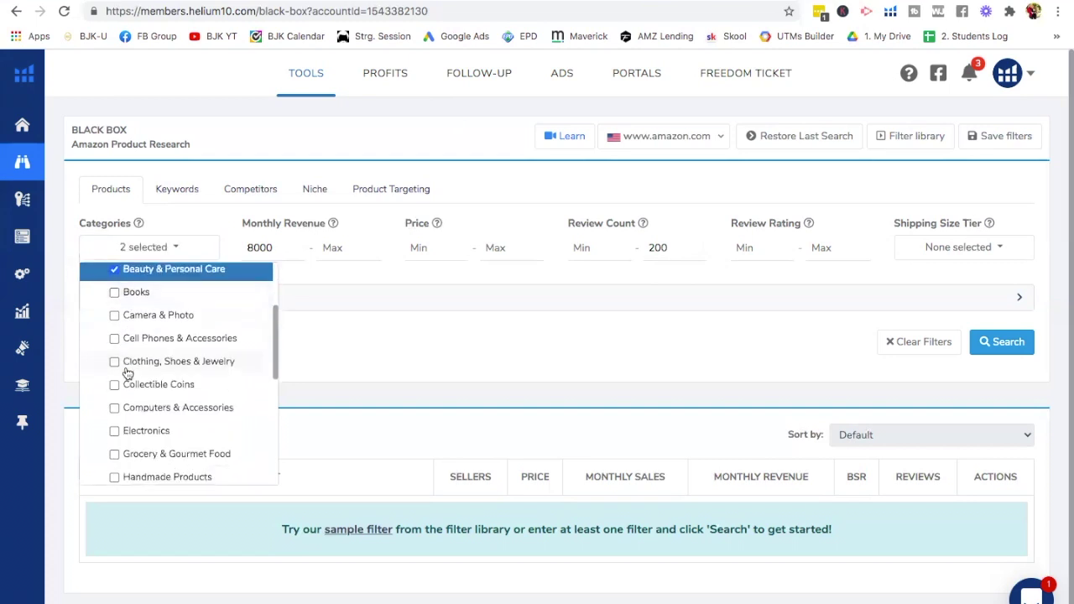
scroll(127, 383, "down", 2)
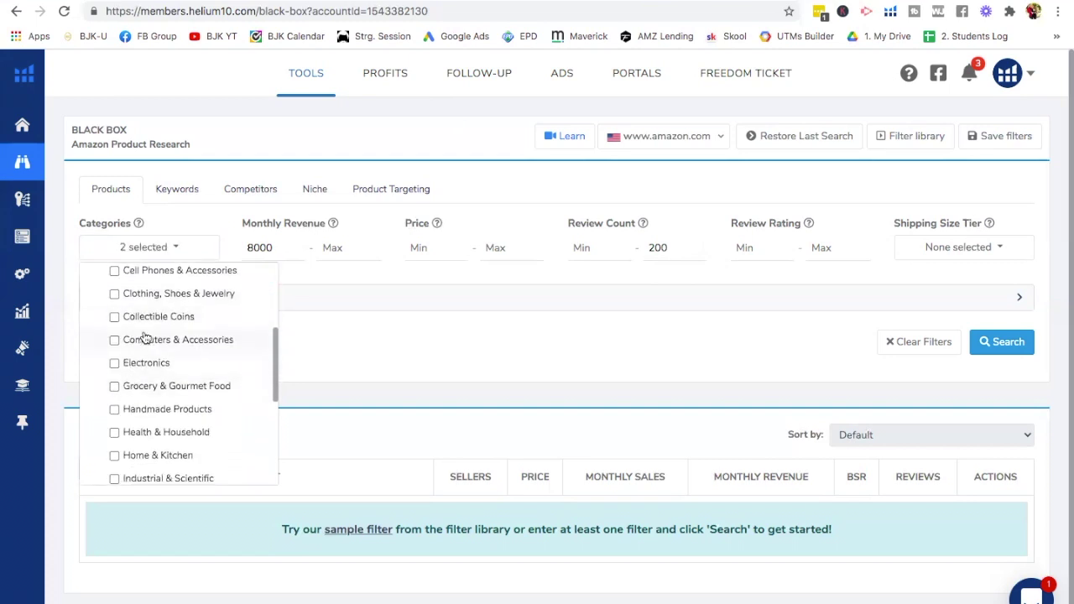
scroll(144, 341, "down", 1)
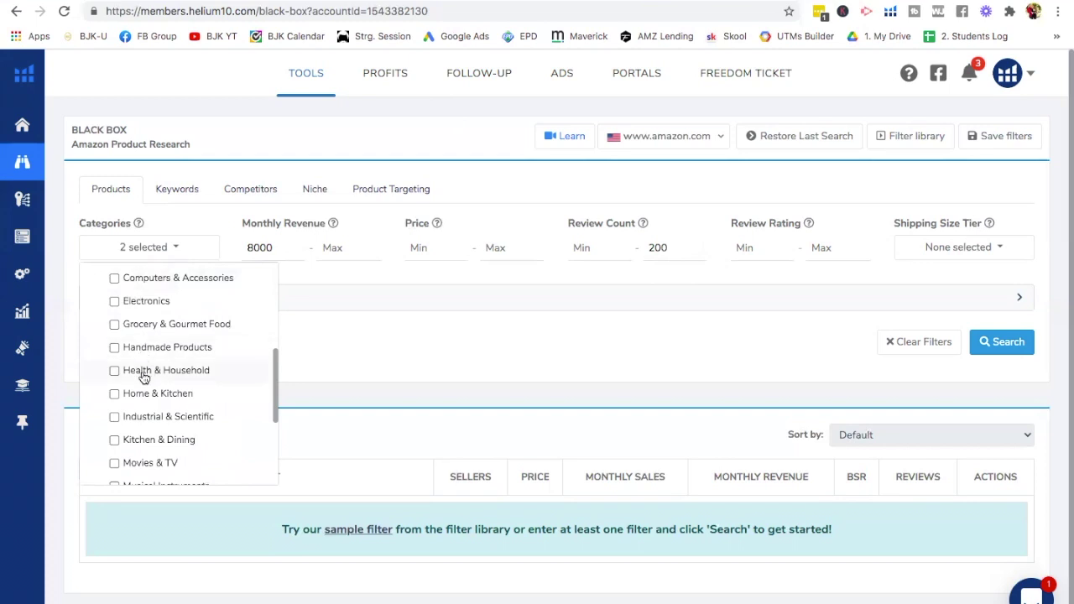
left_click(141, 371)
left_click(141, 392)
scroll(141, 393, "down", 1)
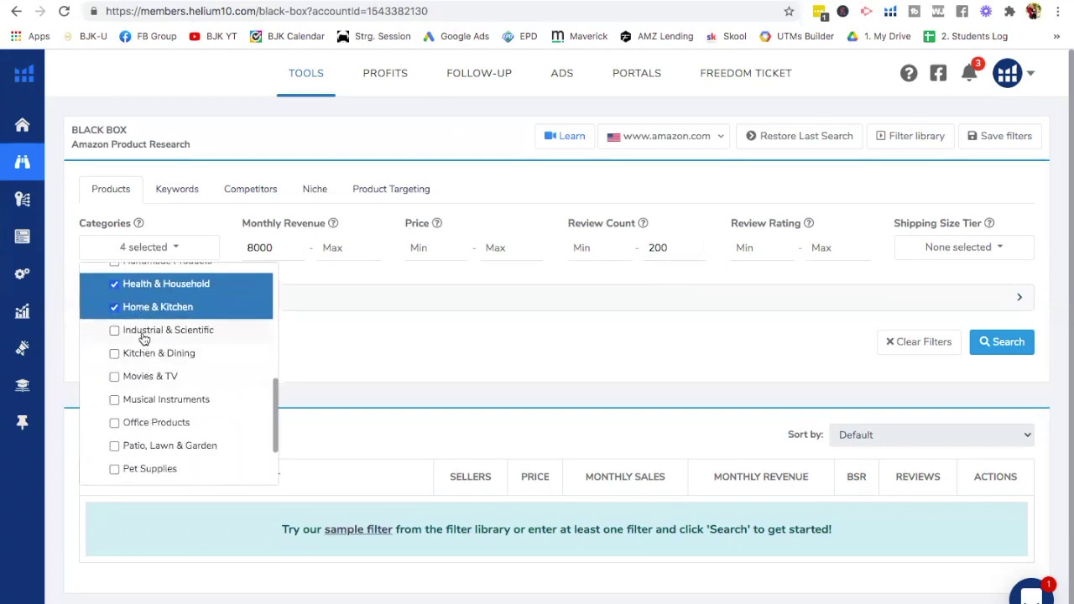
left_click(142, 330)
left_click(139, 358)
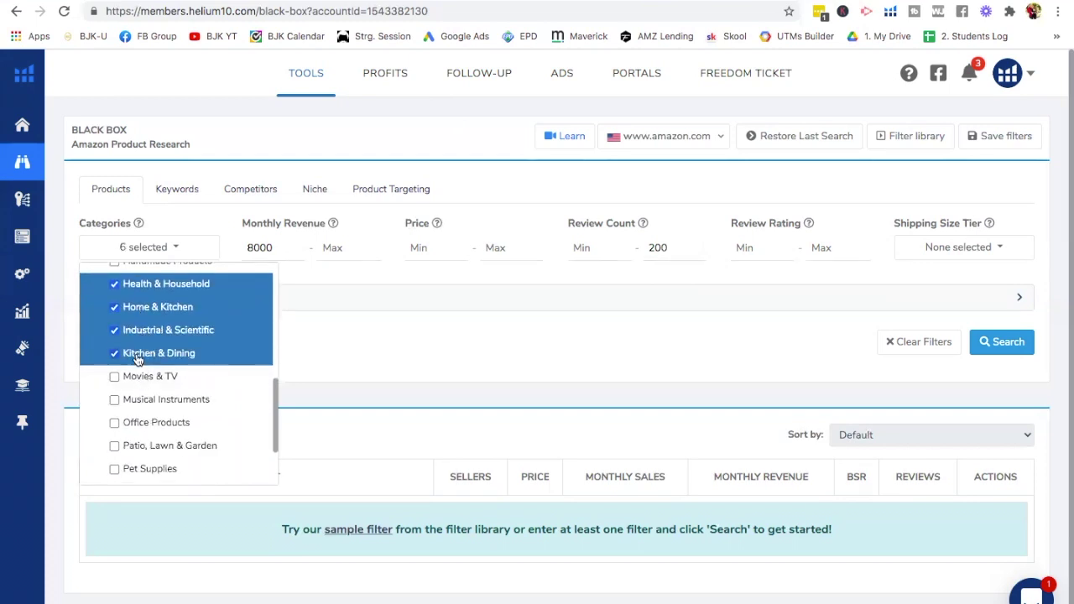
Add the Office Products, Pet Supplies, Sports & Outdoors, and Toys & Games categories to the filter
scroll(135, 407, "down", 1)
left_click(138, 369)
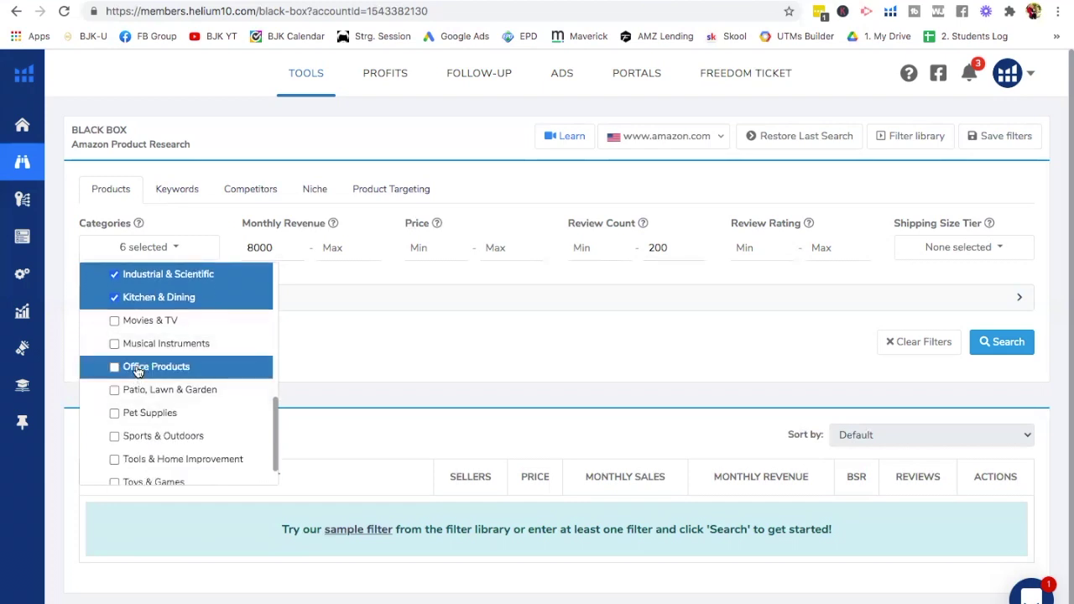
left_click(136, 419)
scroll(136, 419, "down", 1)
left_click(135, 405)
left_click(137, 455)
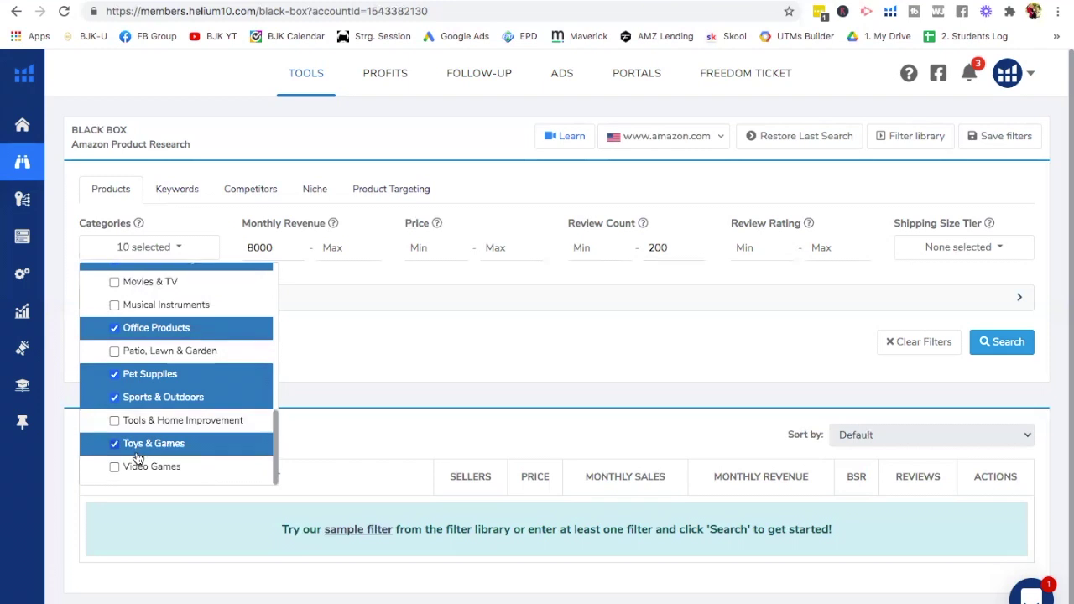
Check the chosen categories and run the product search with the configured filters
scroll(140, 343, "up", 3)
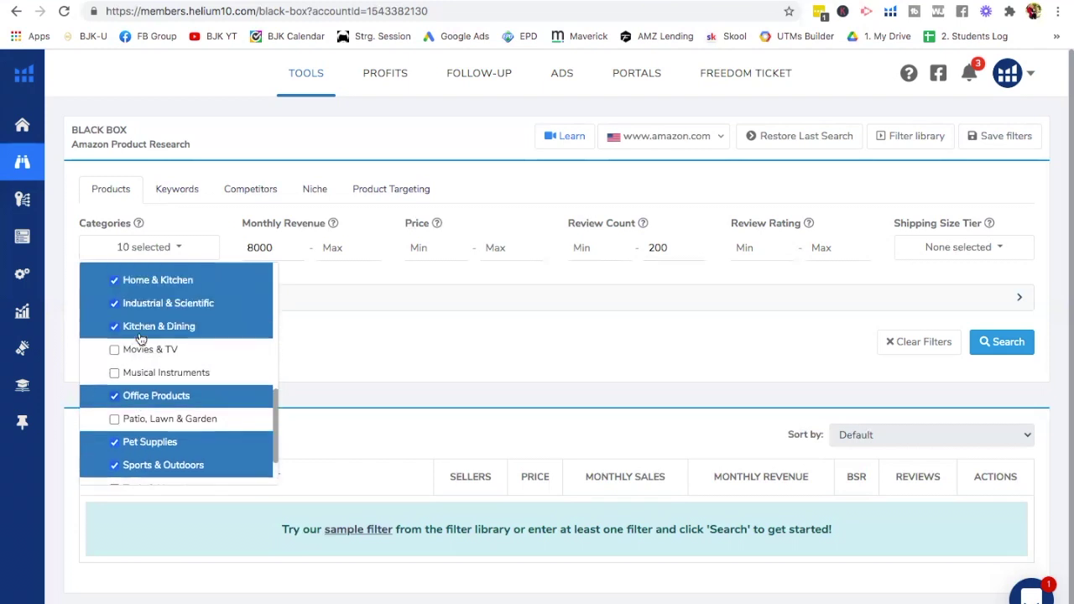
scroll(138, 295, "up", 5)
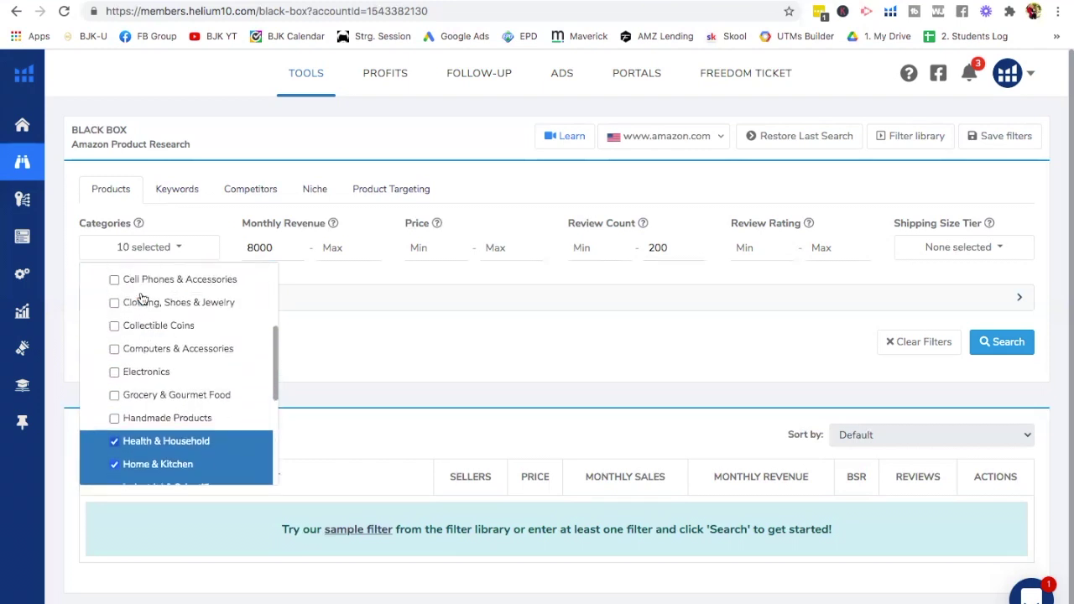
scroll(139, 298, "up", 3)
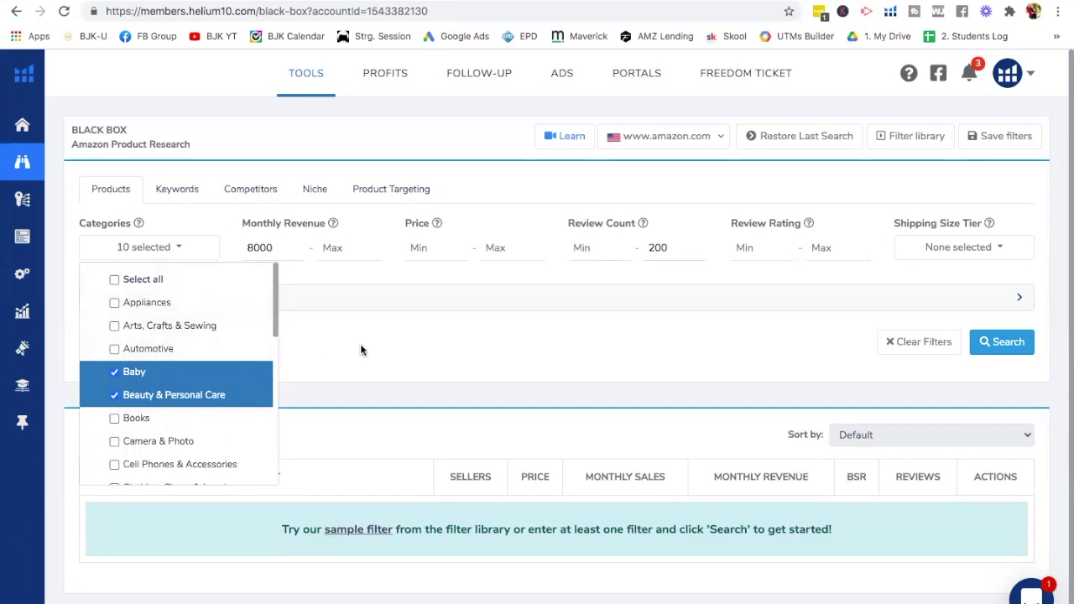
left_click(457, 338)
left_click(1001, 342)
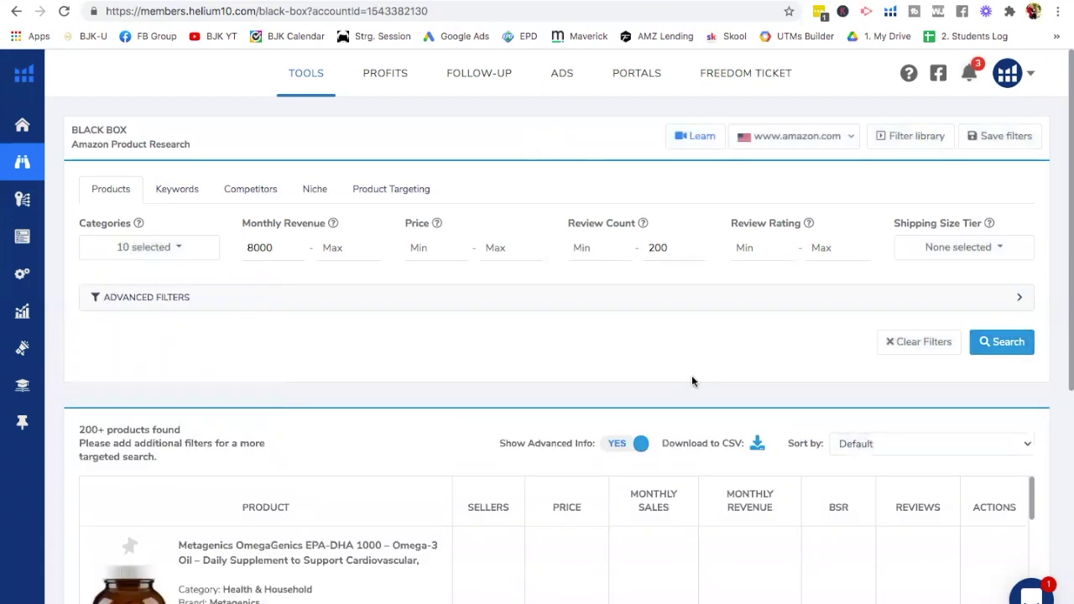
Look through the product results and open the Amazon listing of the Mr-Label self-laminating cable labels
scroll(435, 344, "down", 5)
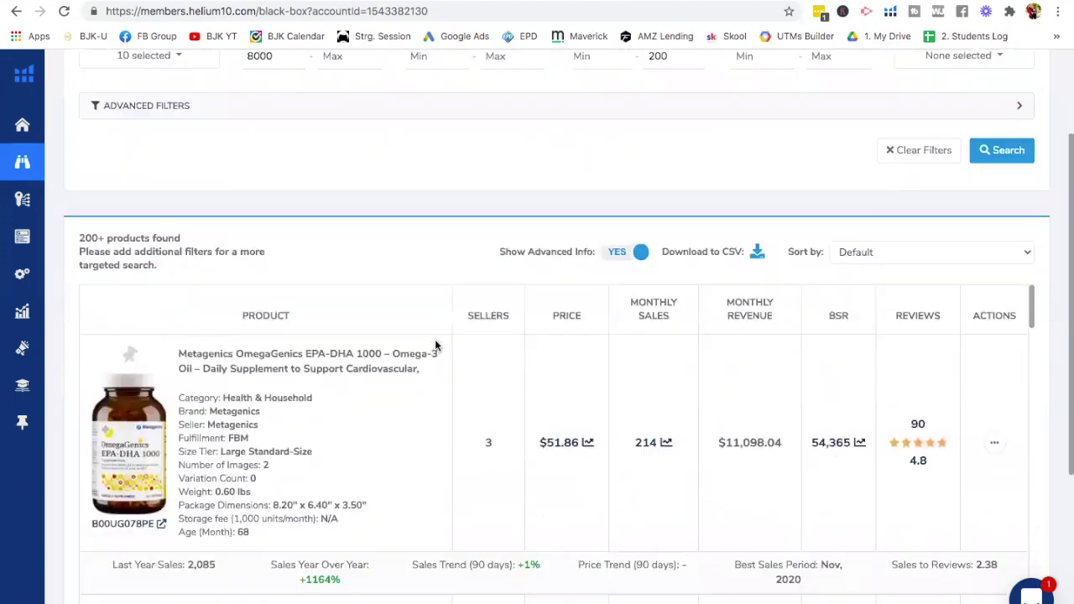
scroll(434, 339, "down", 1)
scroll(434, 337, "up", 3)
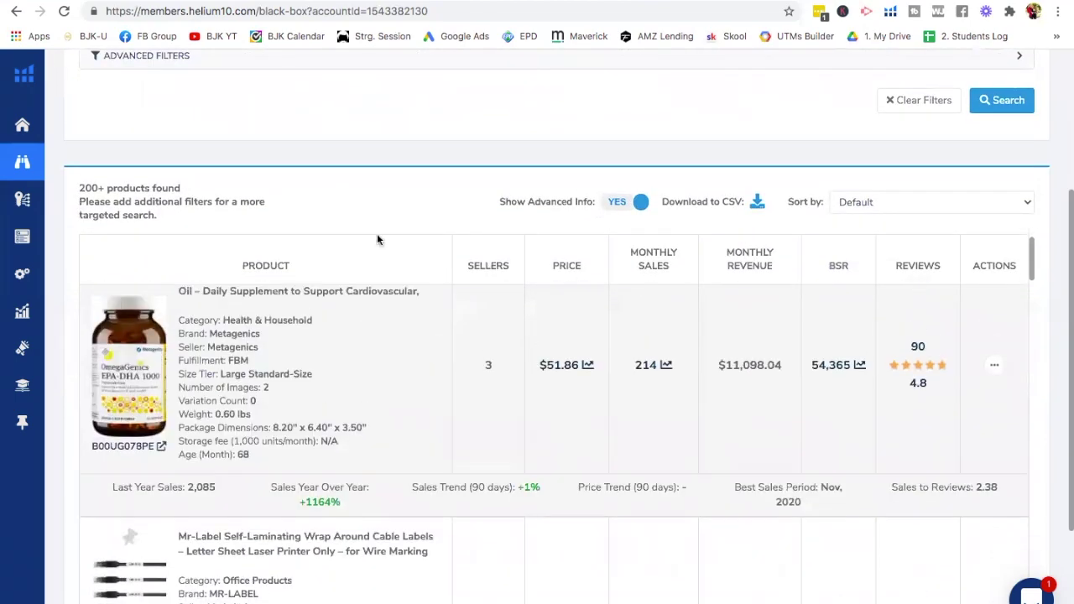
scroll(342, 192, "down", 2)
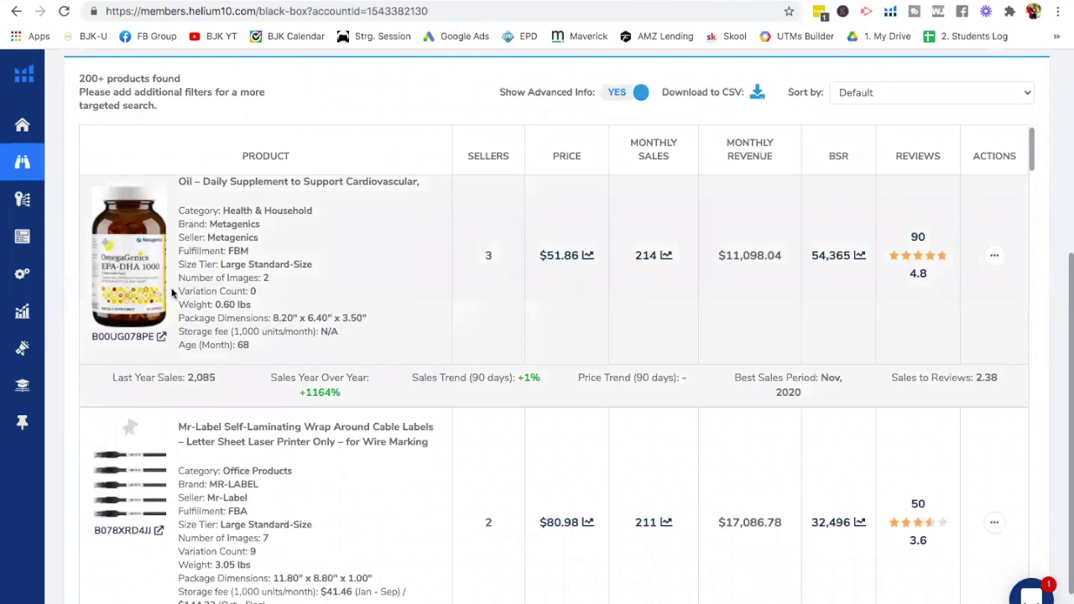
scroll(172, 293, "down", 1)
scroll(172, 293, "down", 1)
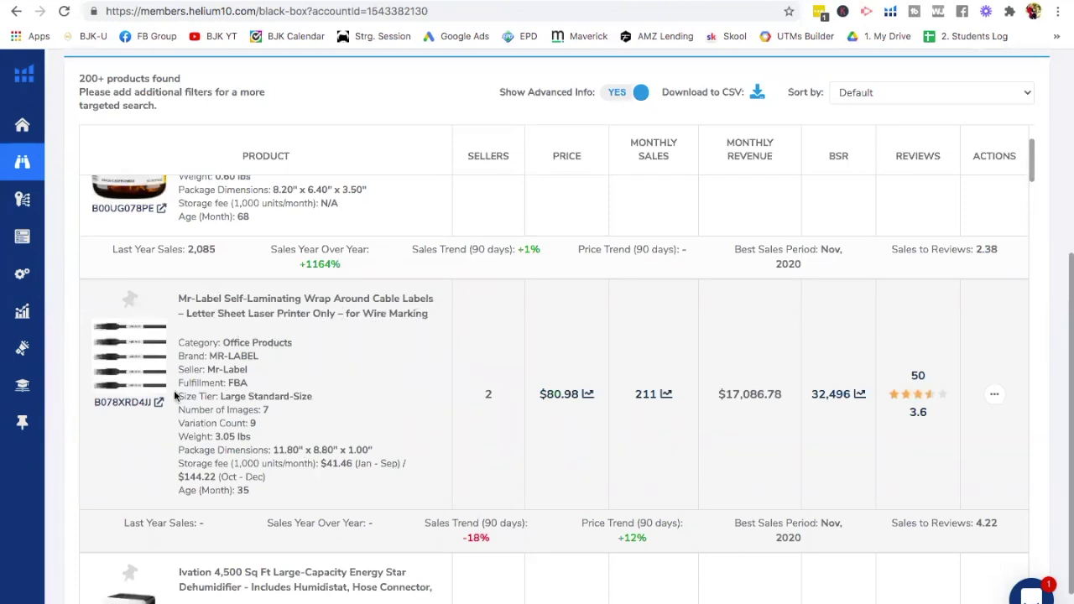
left_click(327, 305)
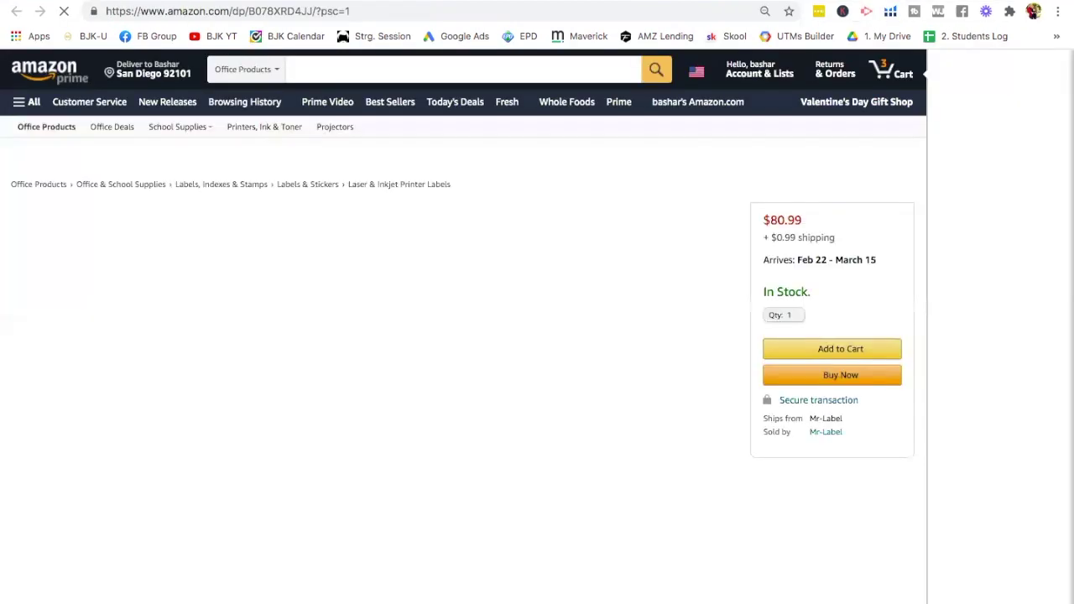
left_click(955, 3)
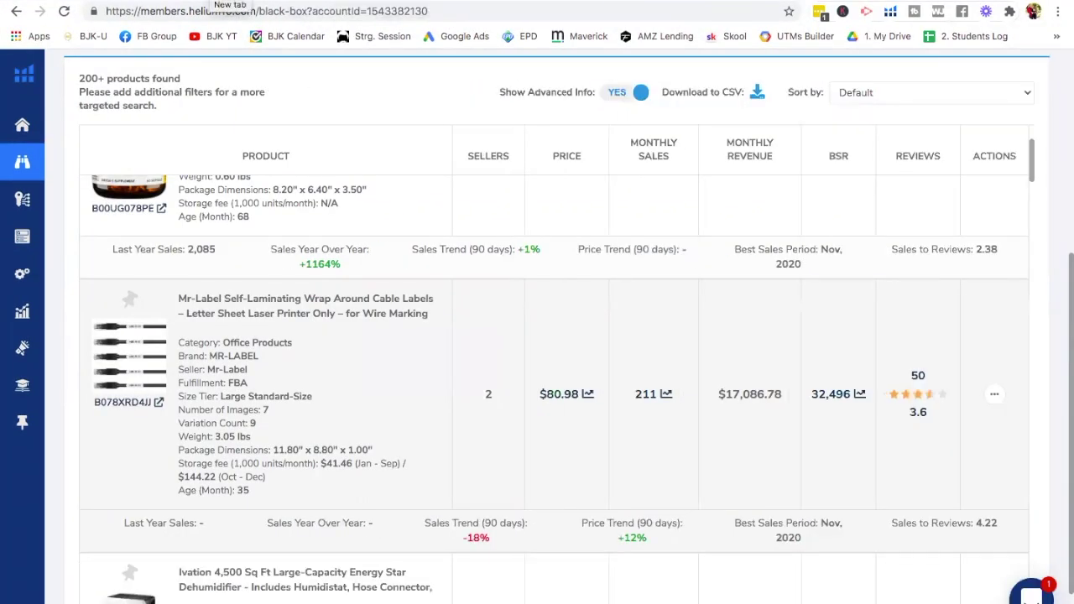
left_click(159, 401)
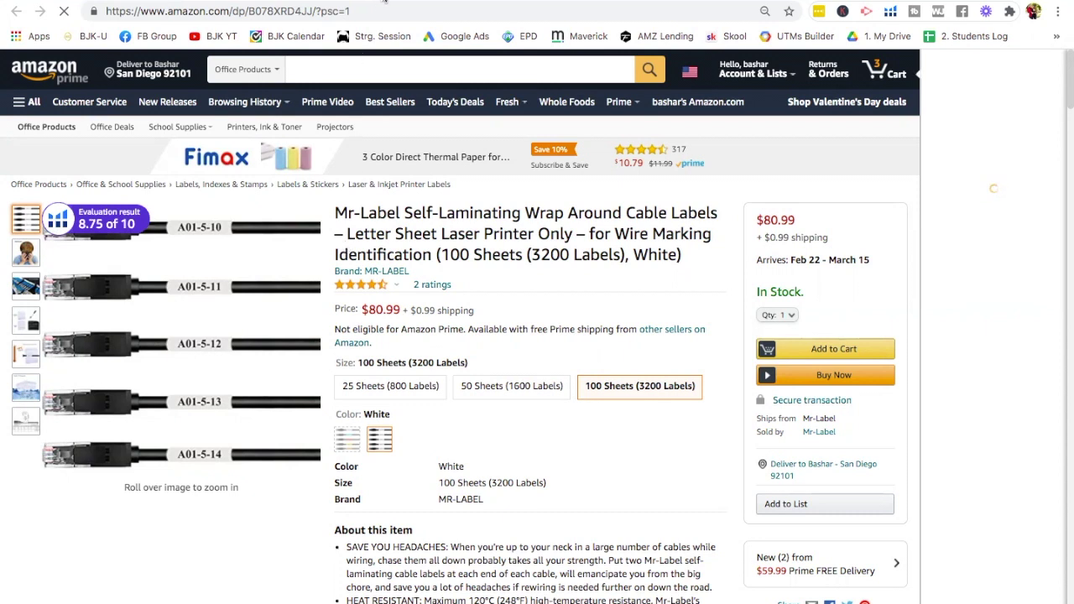
Load amazon.com in a separate browser tab, keeping the Mr-Label listing open
left_click(371, 8)
key("BackSpace")
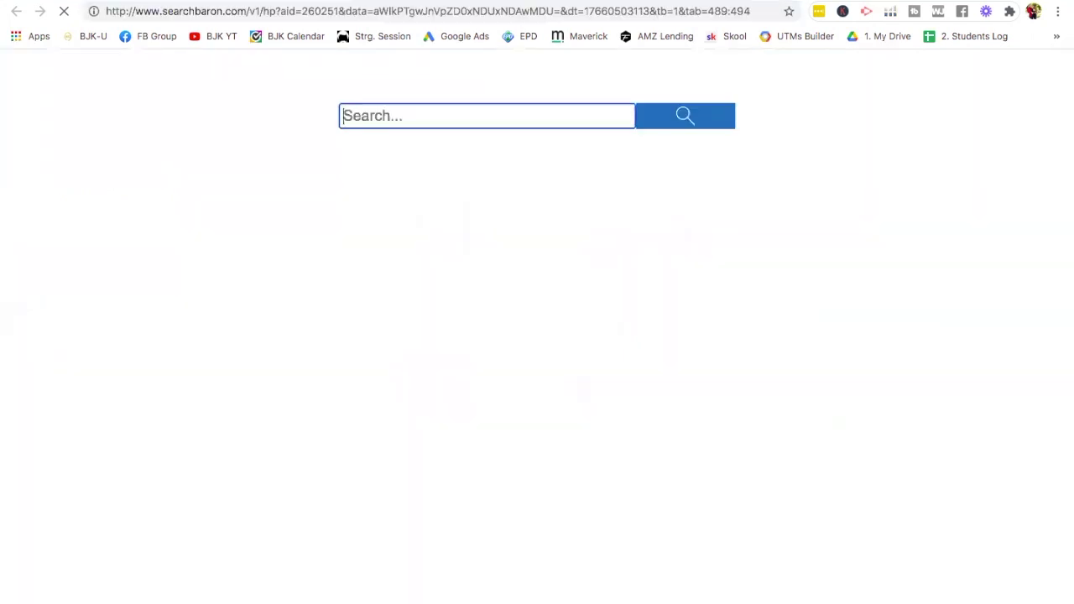
left_click(369, 13)
type("amazon.com")
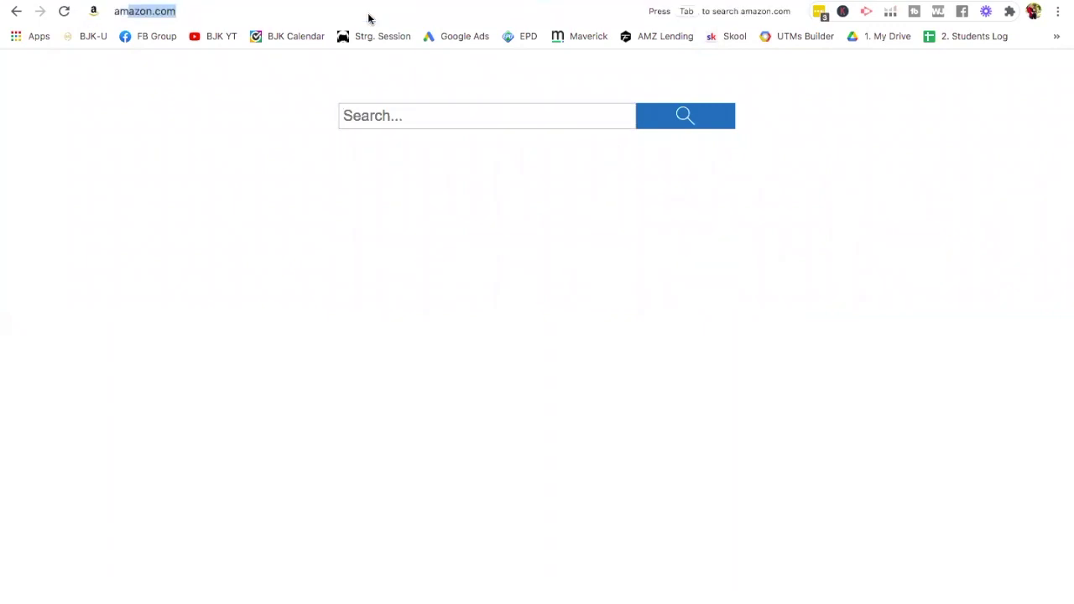
key("Return")
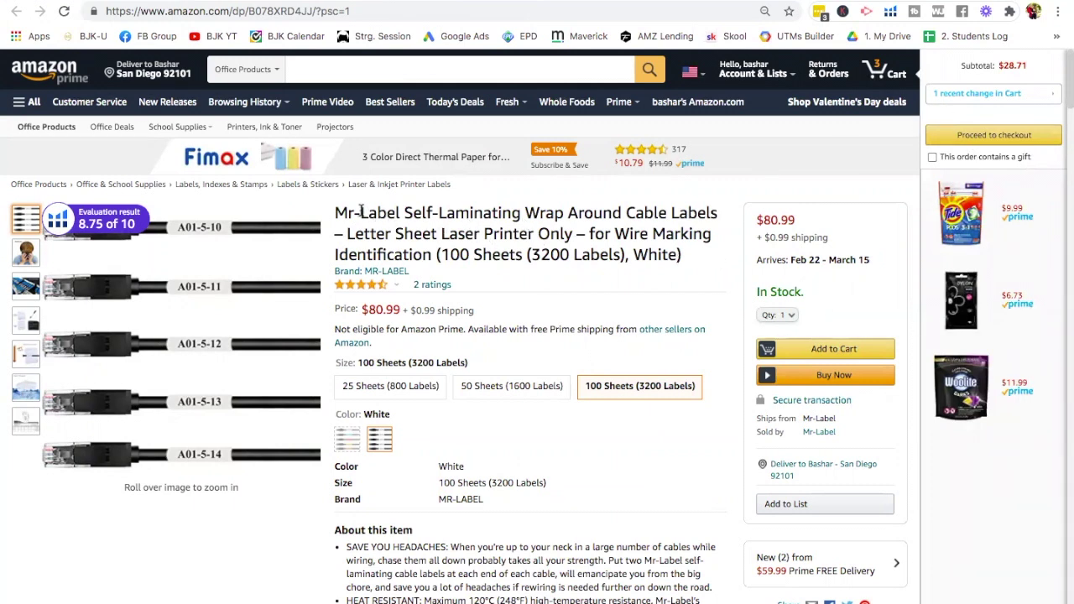
Copy the phrase "Self-Laminating Wrap" from the title of the Mr-Label listing
left_click_drag(360, 211, 454, 212)
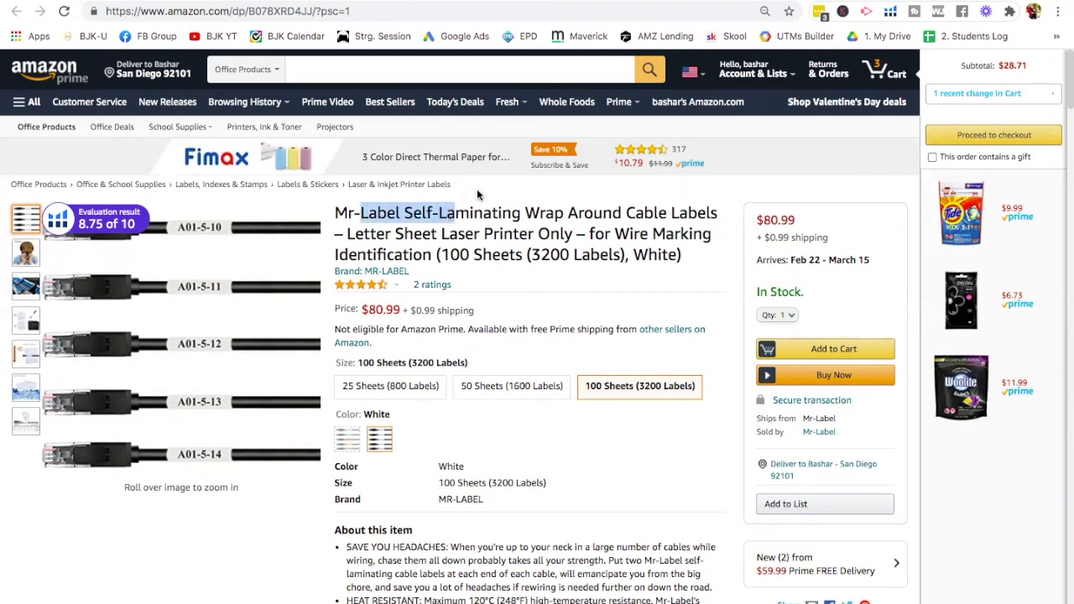
left_click(396, 206)
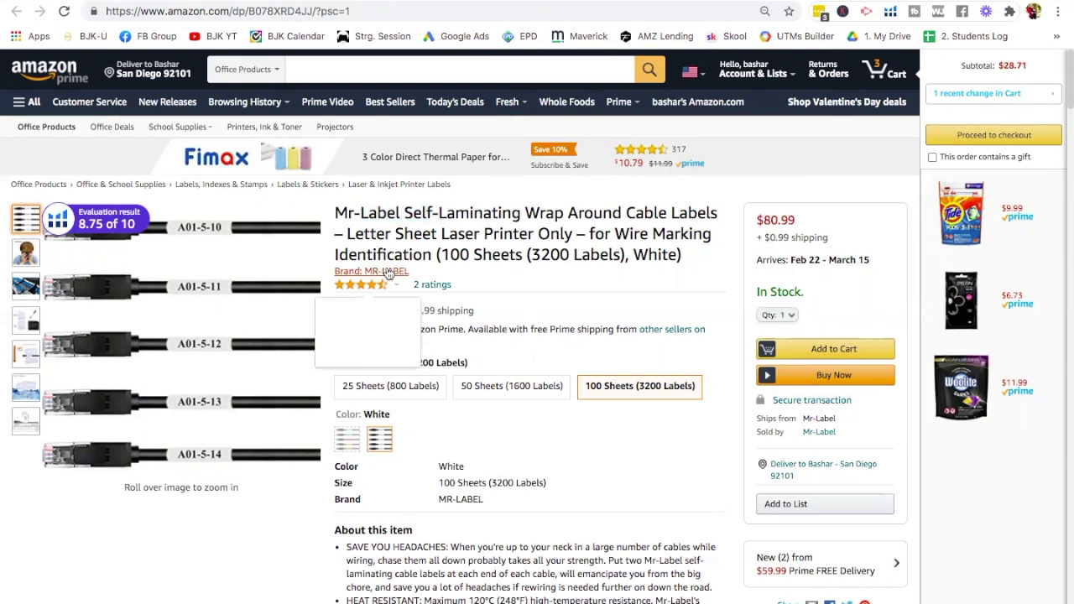
key("Tab")
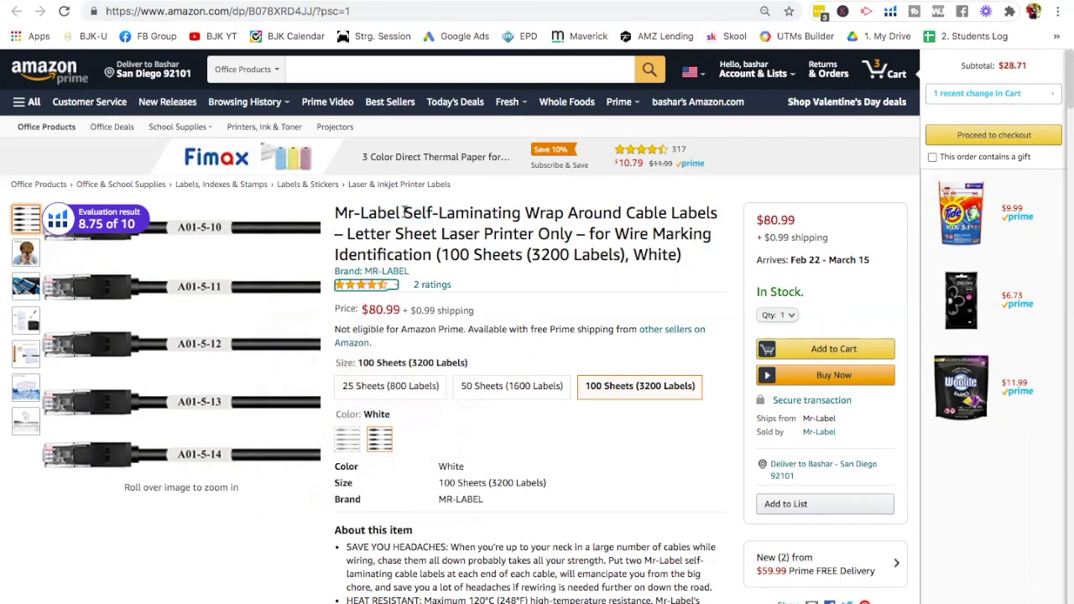
left_click_drag(405, 211, 531, 217)
key("ctrl+c")
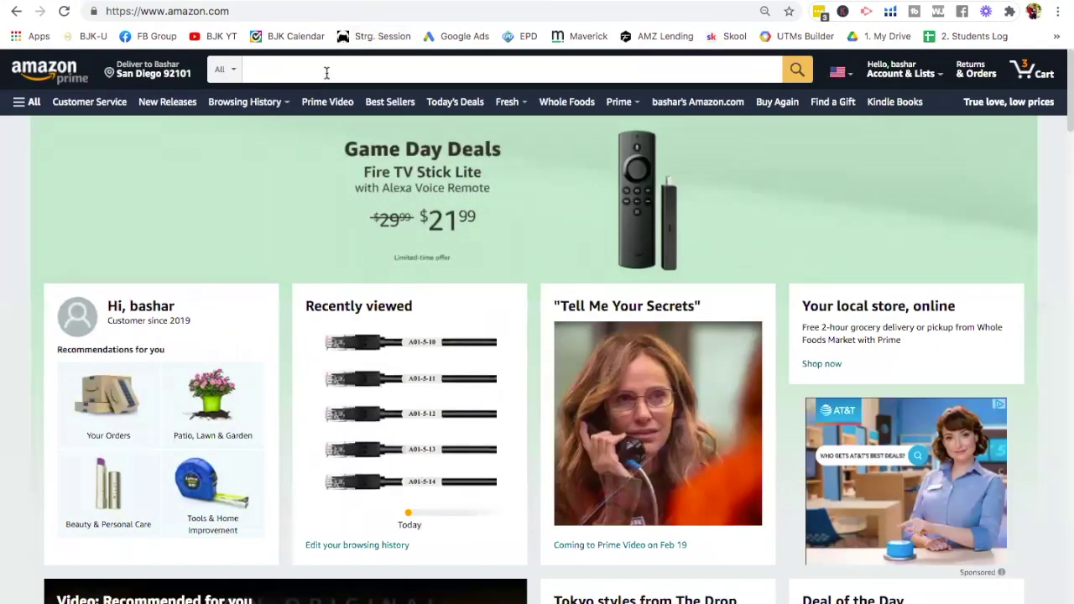
Search Amazon for "Self-Laminating Wrap" with the copied phrase and look through the competing listings
left_click(326, 73)
key("ctrl+v")
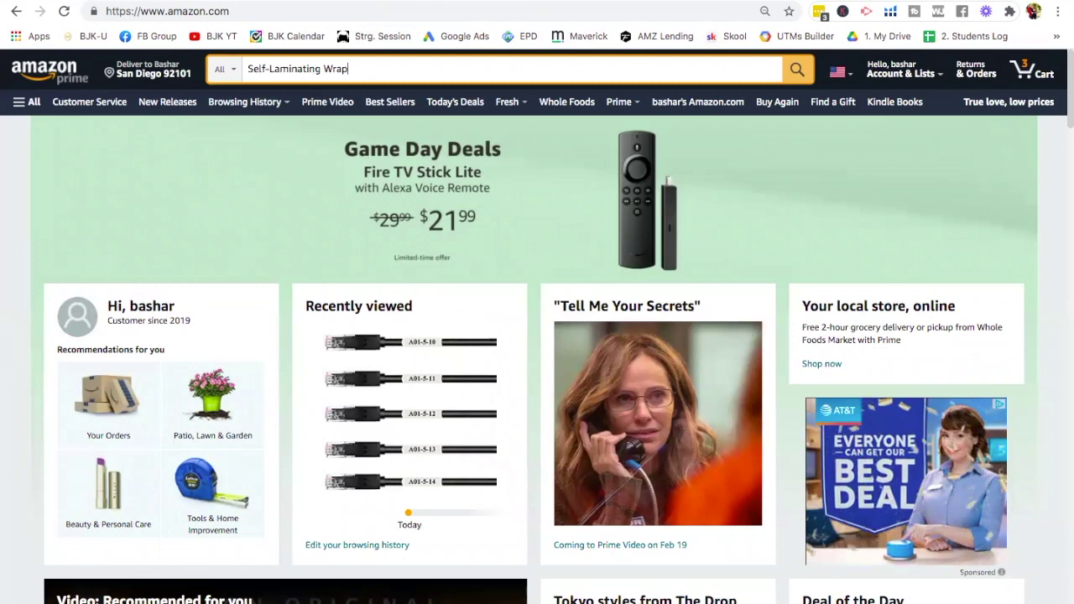
key("Return")
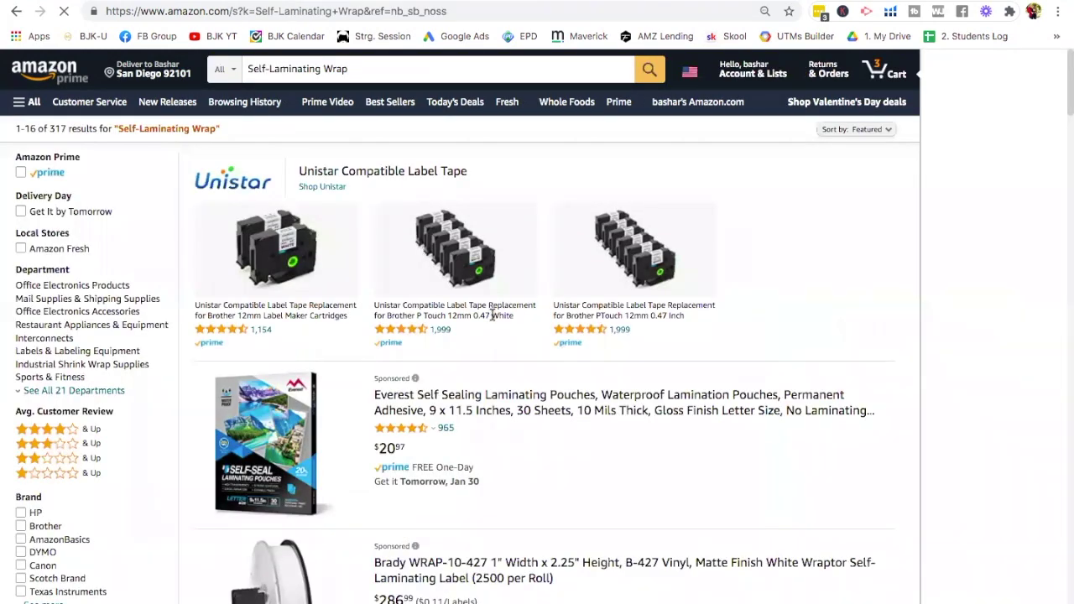
scroll(538, 393, "down", 3)
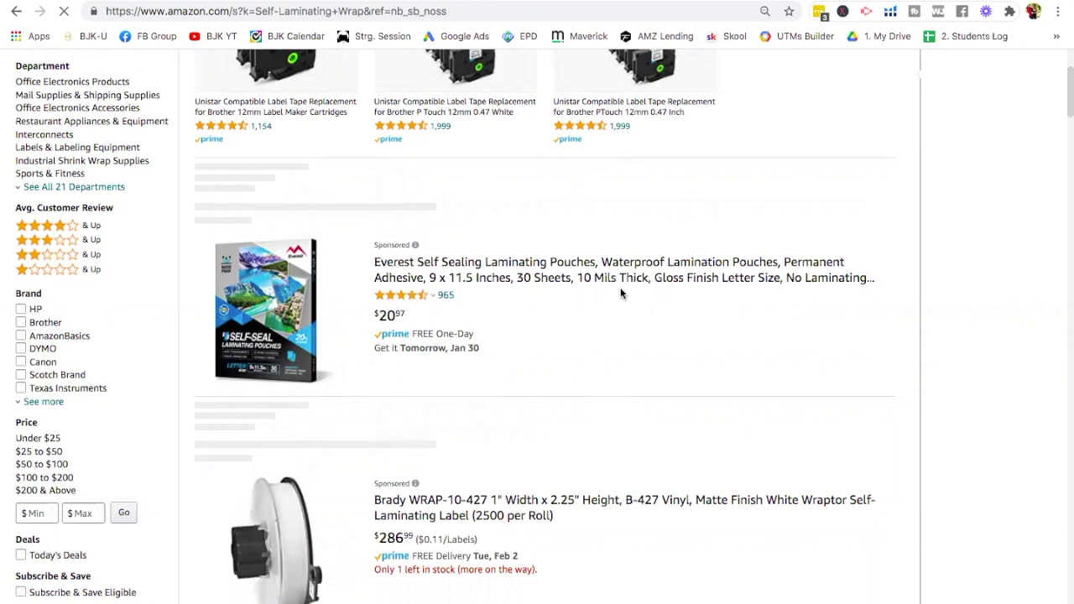
scroll(617, 307, "down", 7)
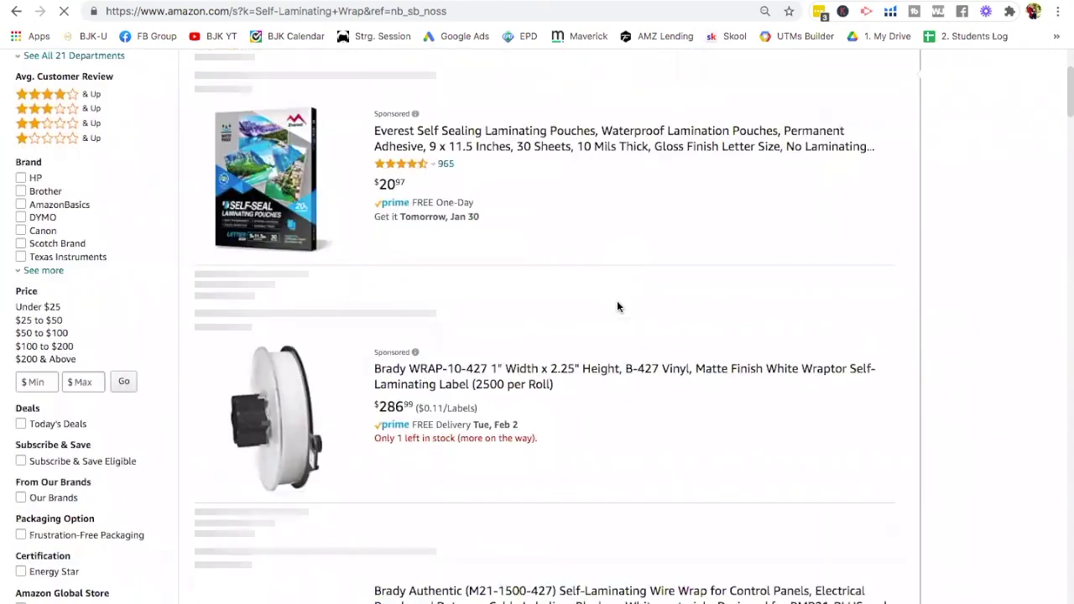
scroll(616, 307, "down", 3)
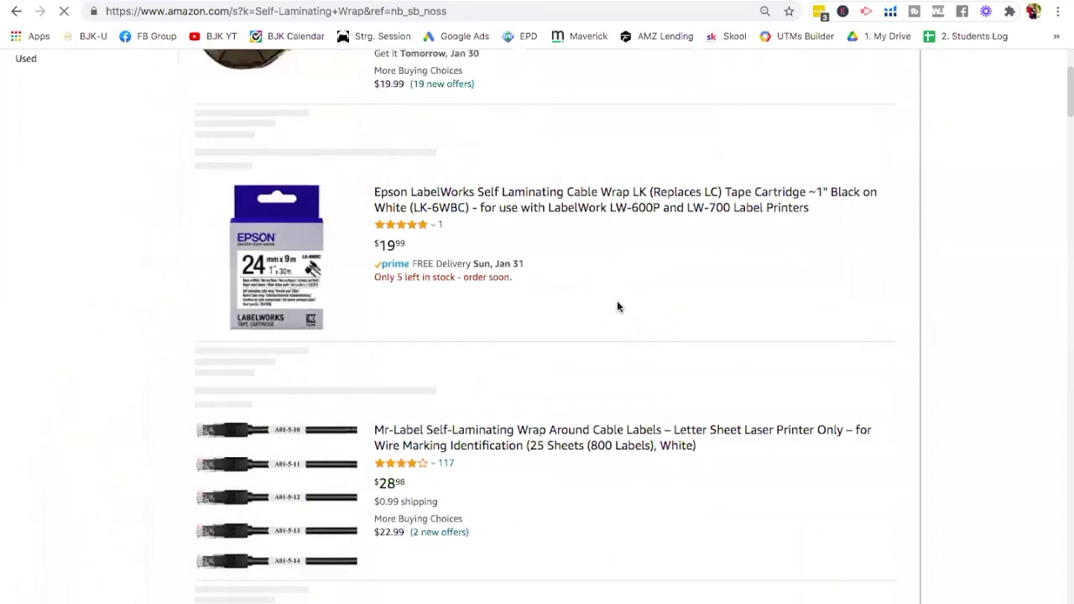
scroll(617, 307, "down", 2)
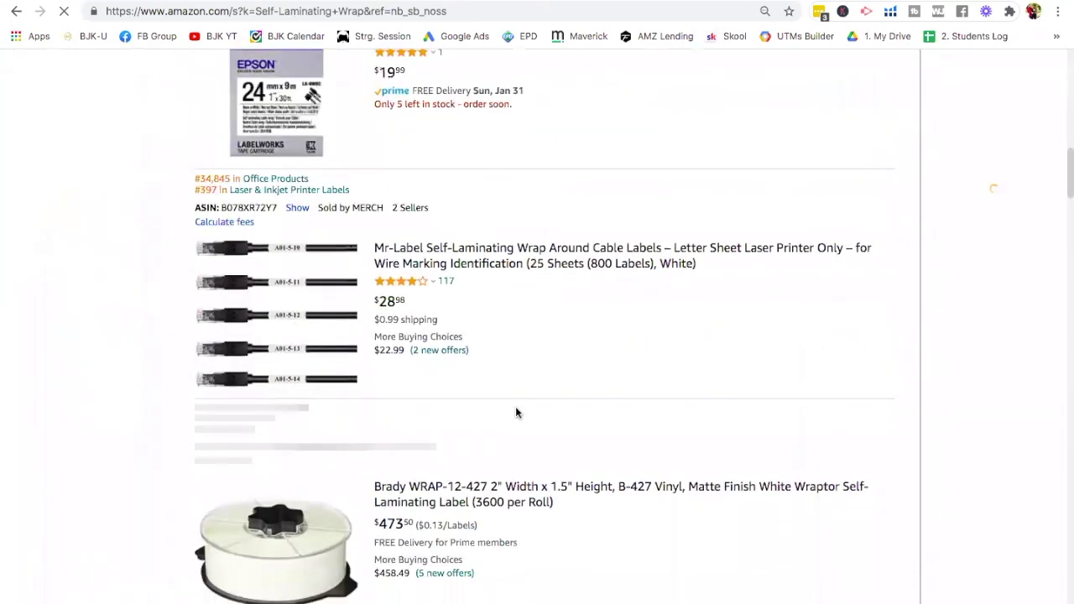
Run Helium 10 Xray product research on the Amazon search results for "Self-Laminating Wrap"
scroll(516, 412, "down", 4)
scroll(516, 412, "down", 2)
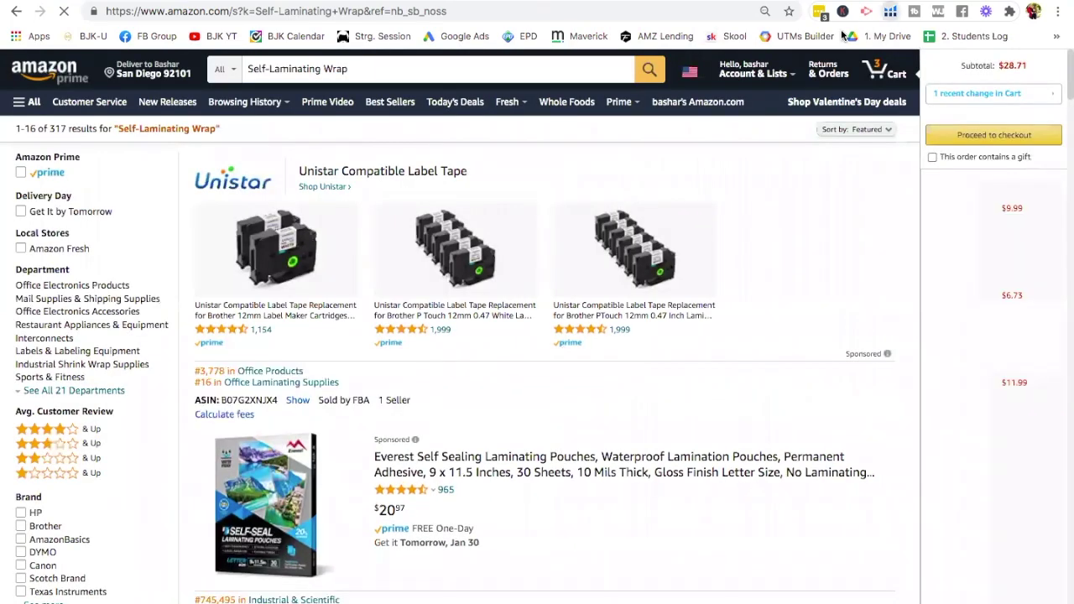
left_click(890, 11)
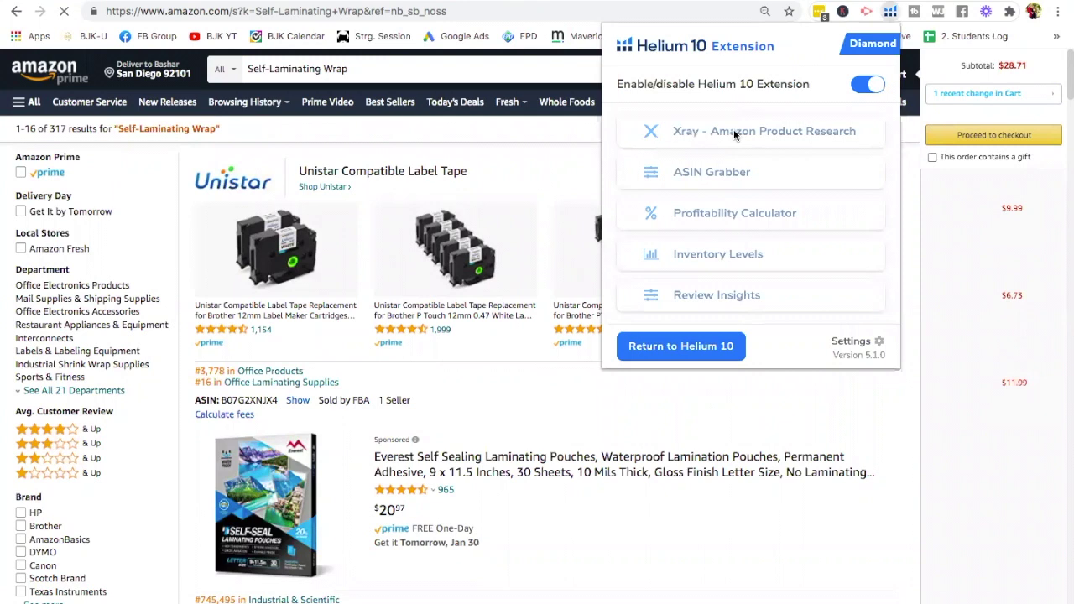
left_click(743, 132)
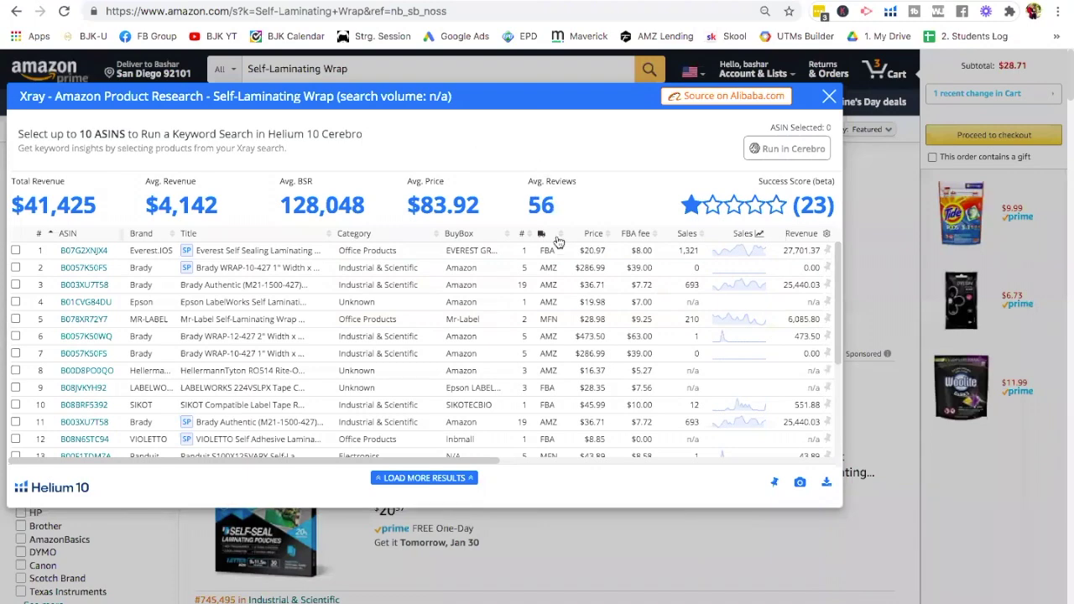
Examine the Xray table for the hyphenated search, comparing the competitors' prices, fulfilment, monthly sales and revenue
scroll(42, 254, "down", 1)
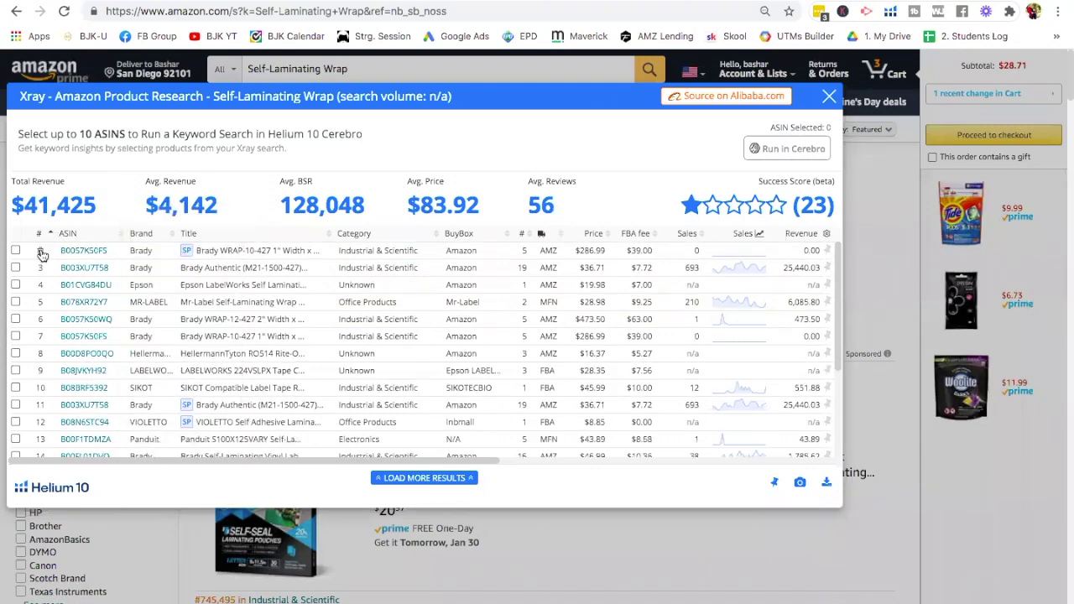
scroll(52, 382, "down", 1)
left_click(39, 392)
left_click(39, 388)
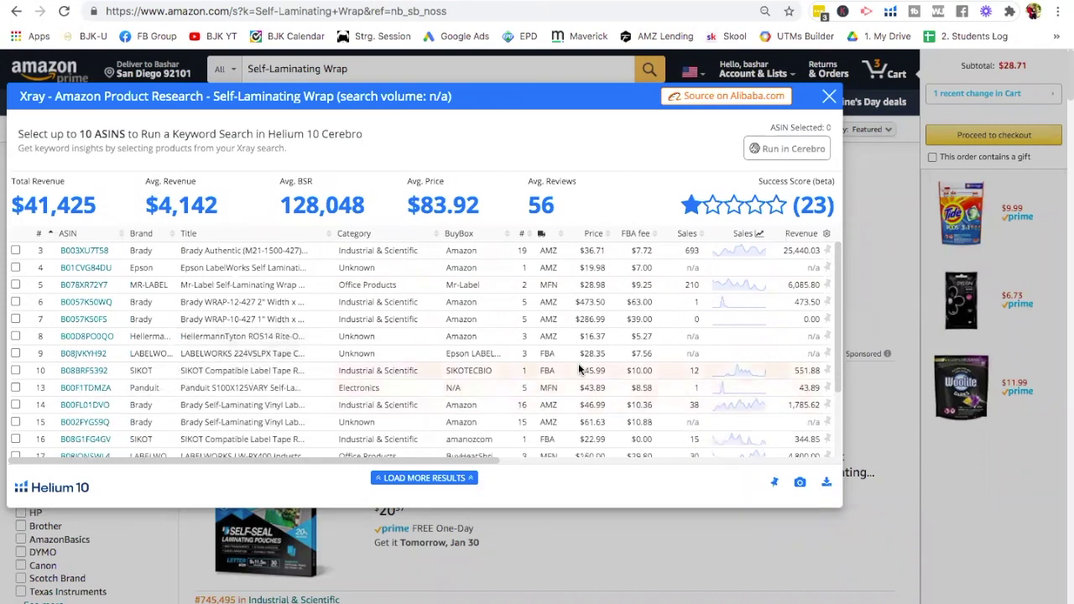
scroll(596, 352, "right", 3)
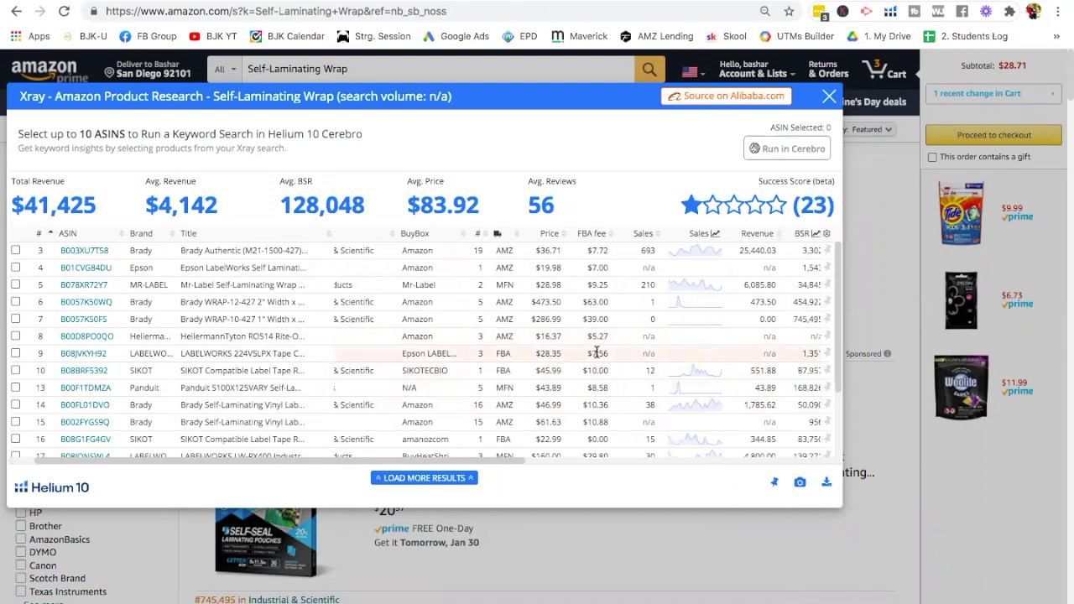
scroll(595, 352, "left", 3)
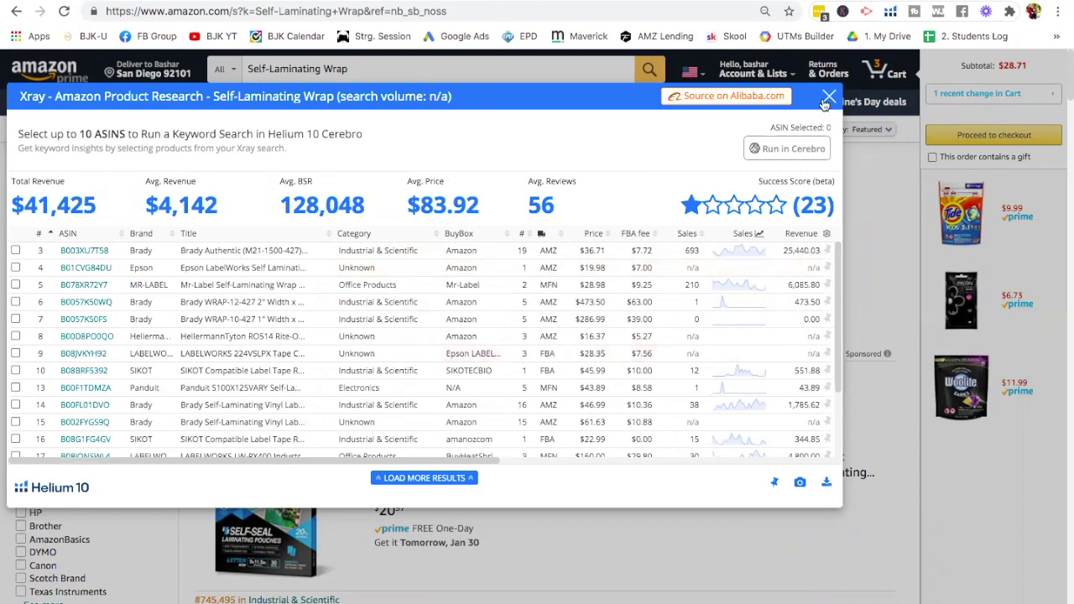
Search Amazon for "Self Laminating Wrap" without the hyphen and run Xray product research on the results
left_click(269, 71)
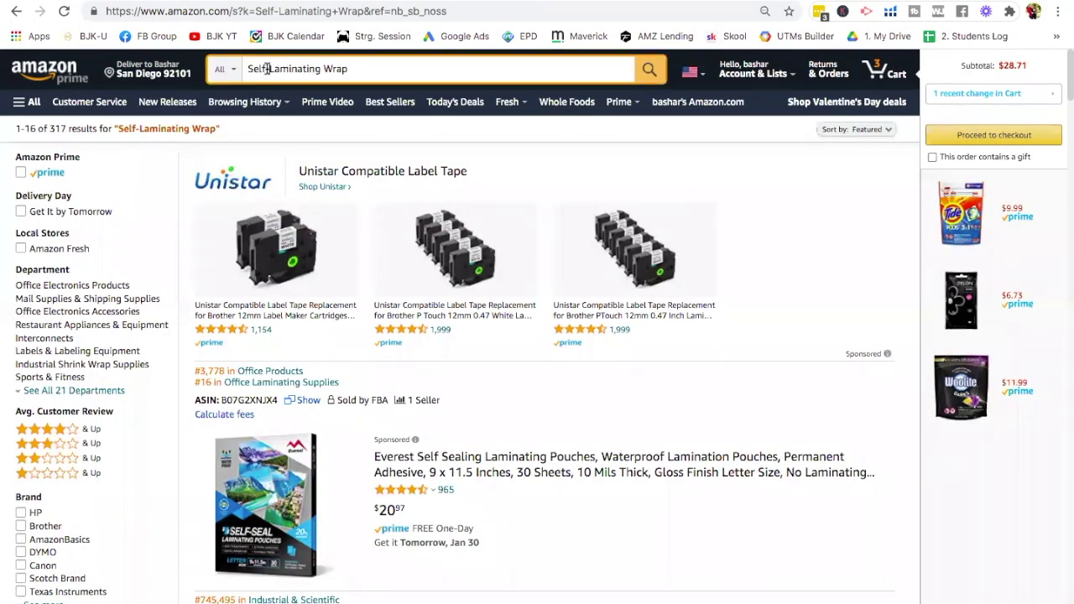
left_click(268, 70)
key("Return")
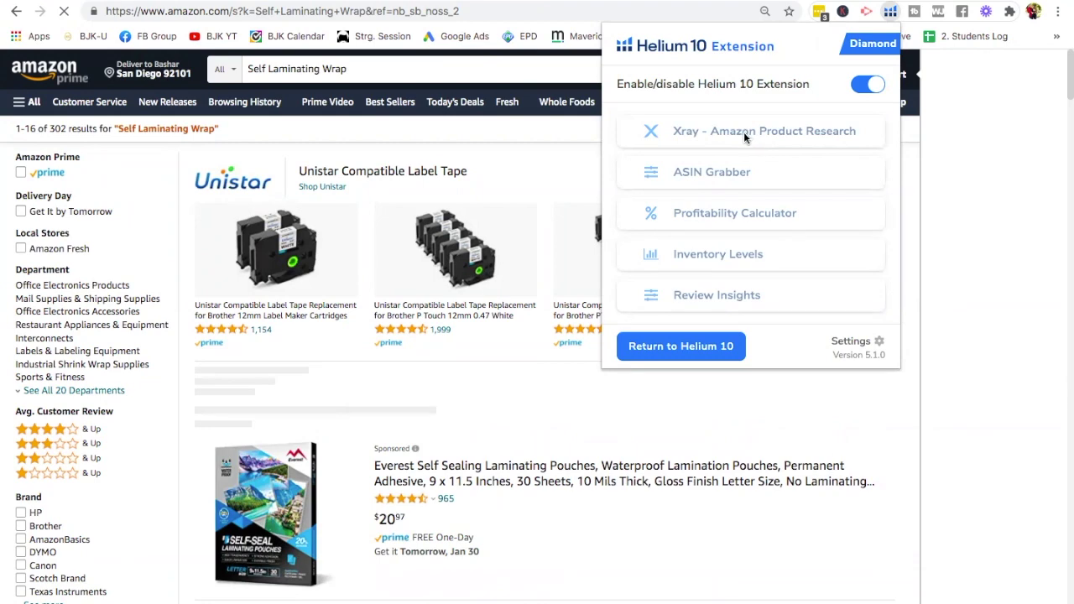
left_click(743, 136)
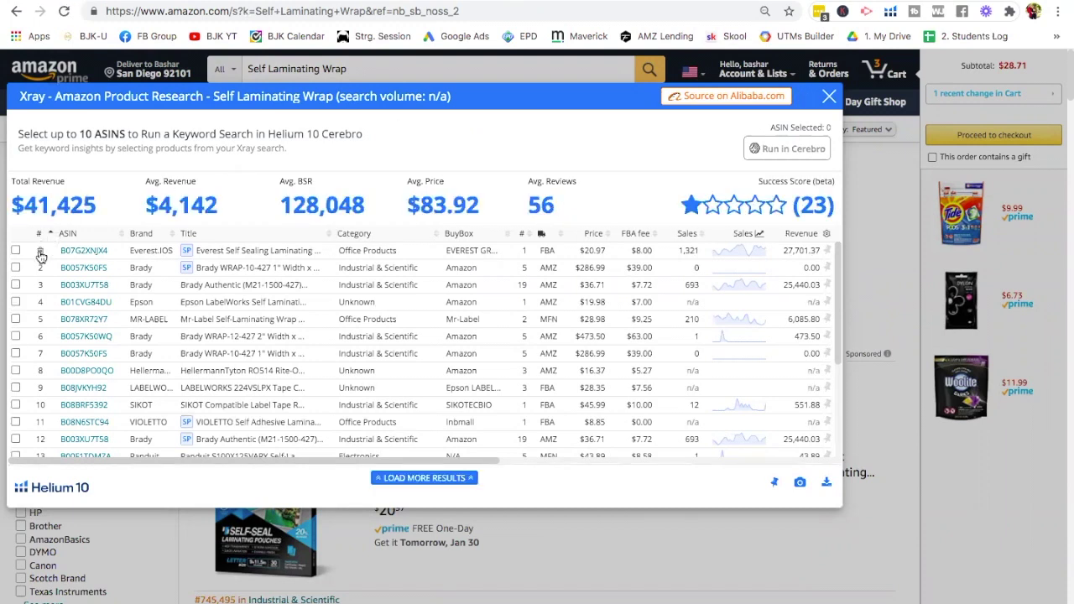
Compare the sales, revenue, BSR and review counts of the "Self Laminating Wrap" competitors in Xray, and close the analysis
scroll(41, 255, "down", 2)
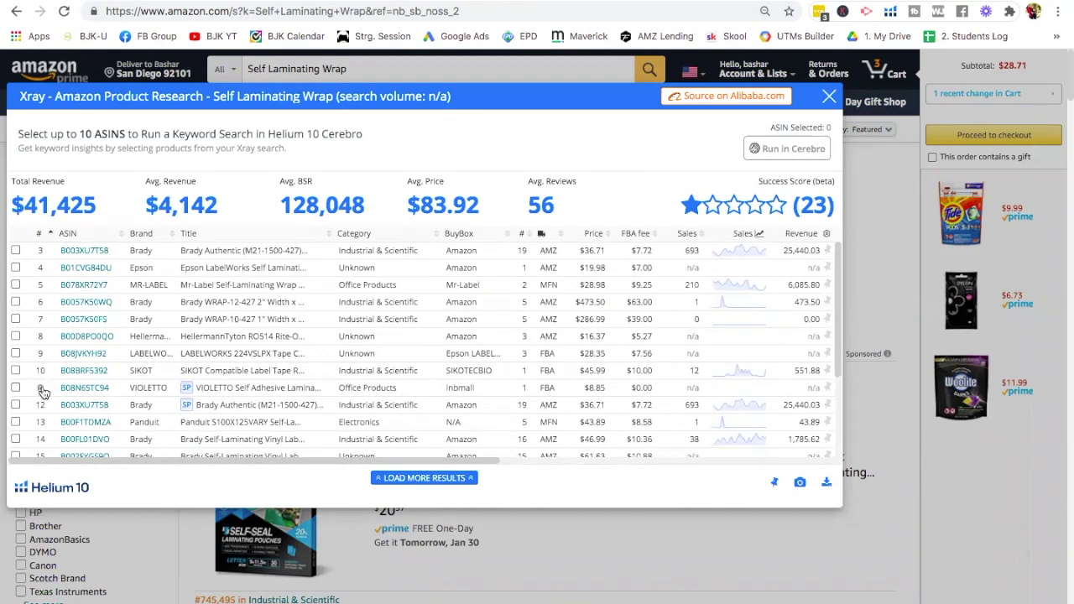
scroll(41, 392, "down", 1)
left_click(42, 392)
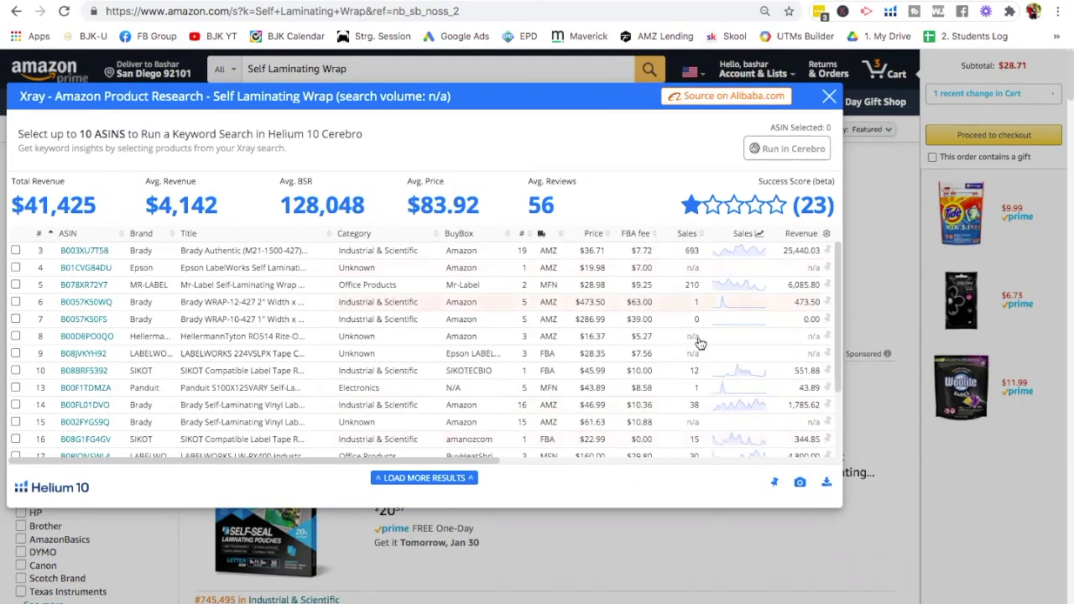
mouse_move(703, 337)
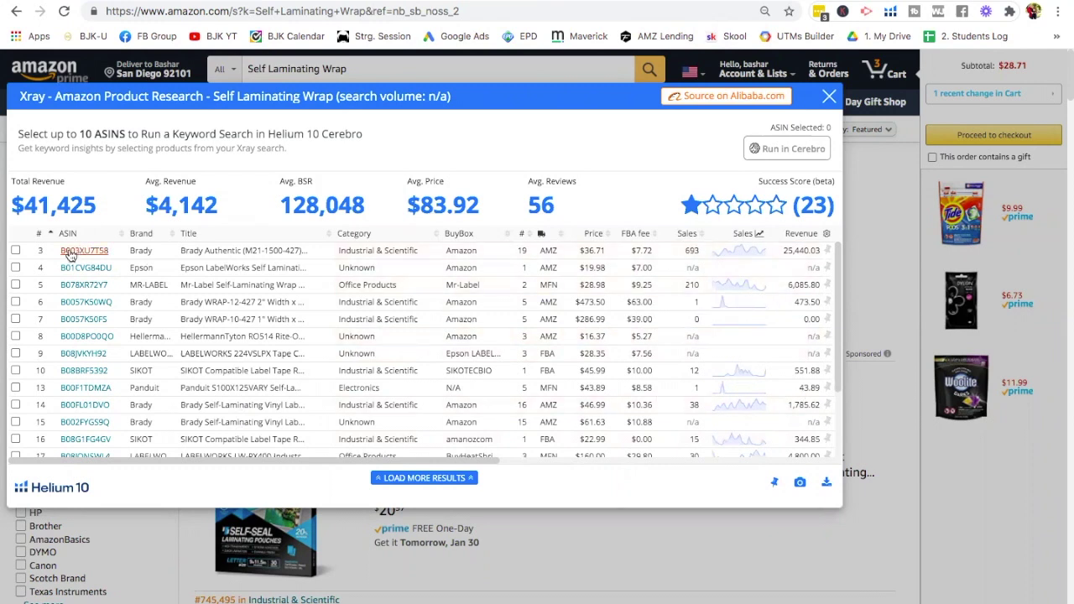
mouse_move(71, 255)
mouse_move(80, 375)
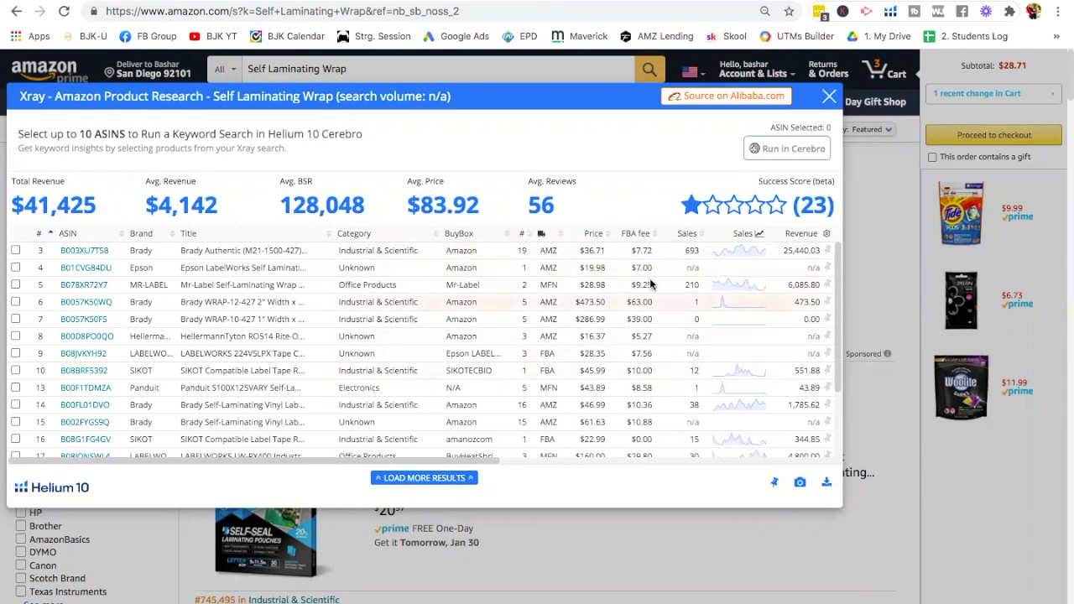
scroll(673, 346, "right", 5)
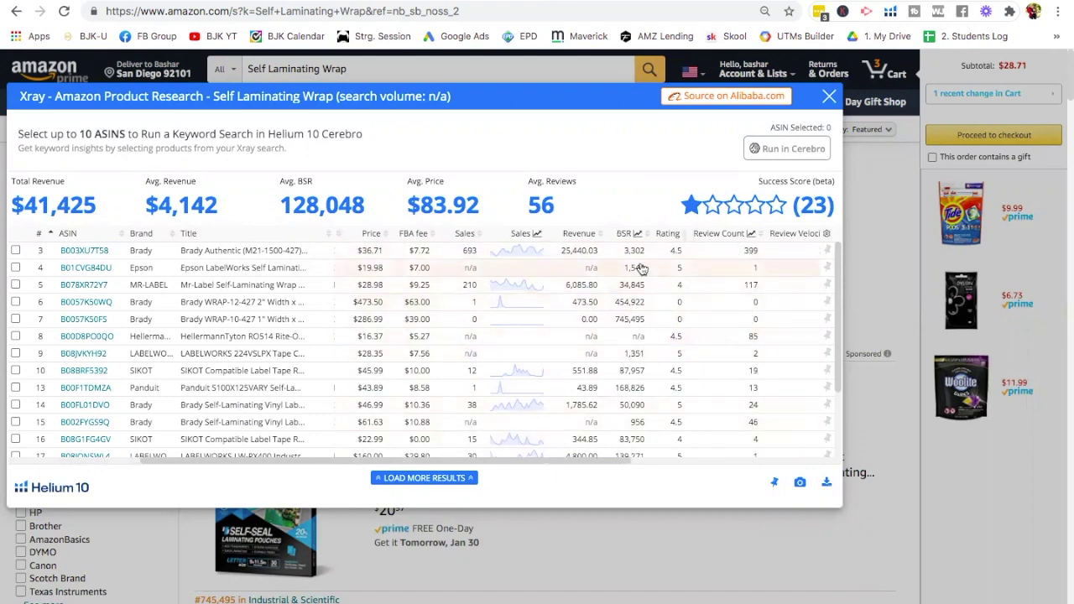
scroll(566, 319, "left", 5)
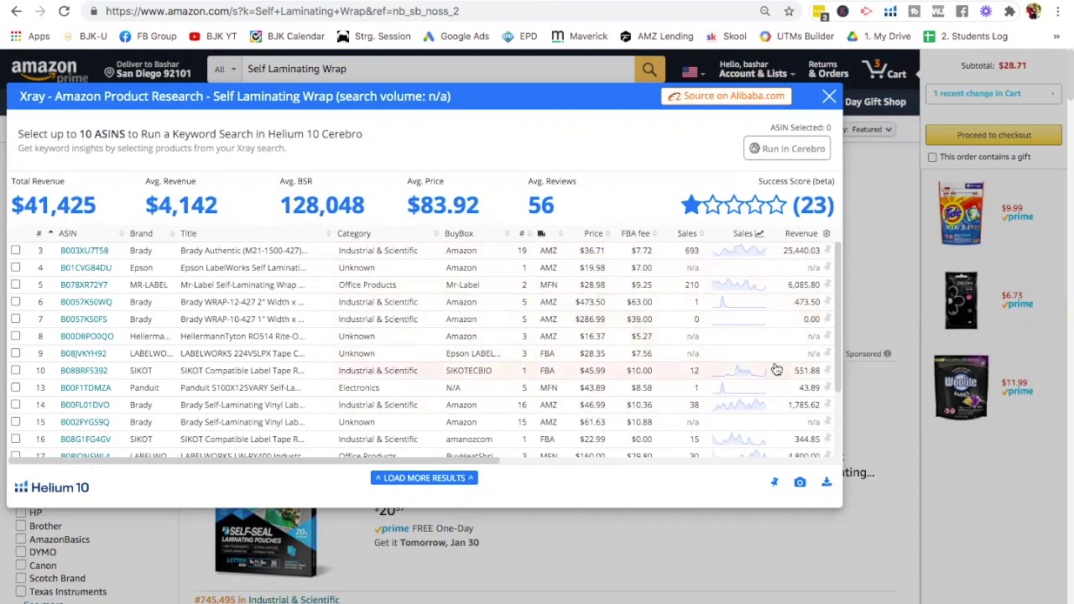
left_click(829, 98)
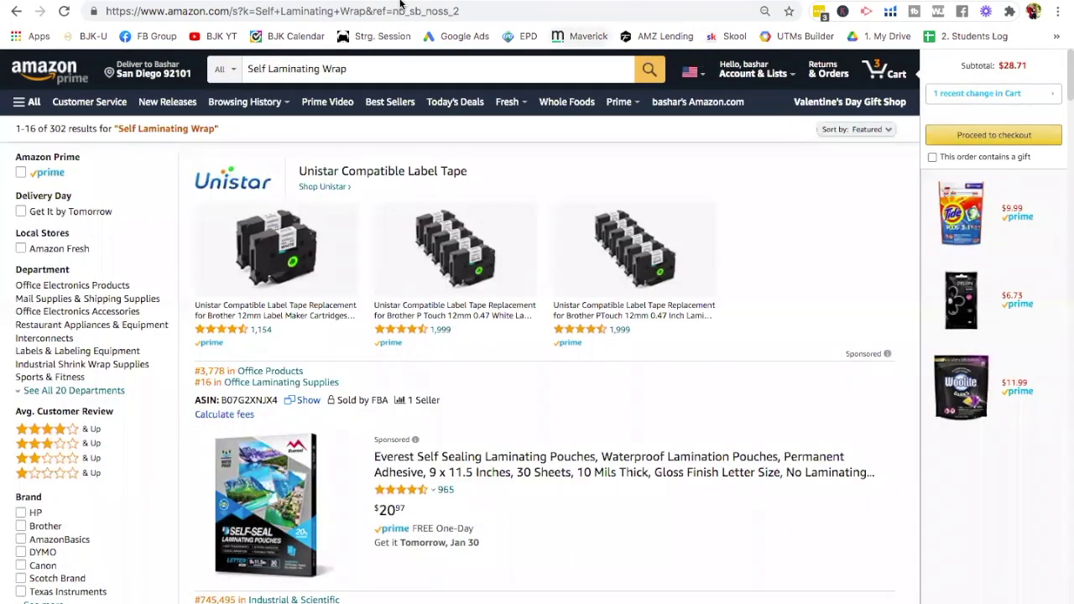
Look through the Amazon results for "Self Laminating Wrap", checking the competing listings' product types, prices, reviews and sellers
scroll(547, 407, "down", 2)
scroll(547, 407, "down", 3)
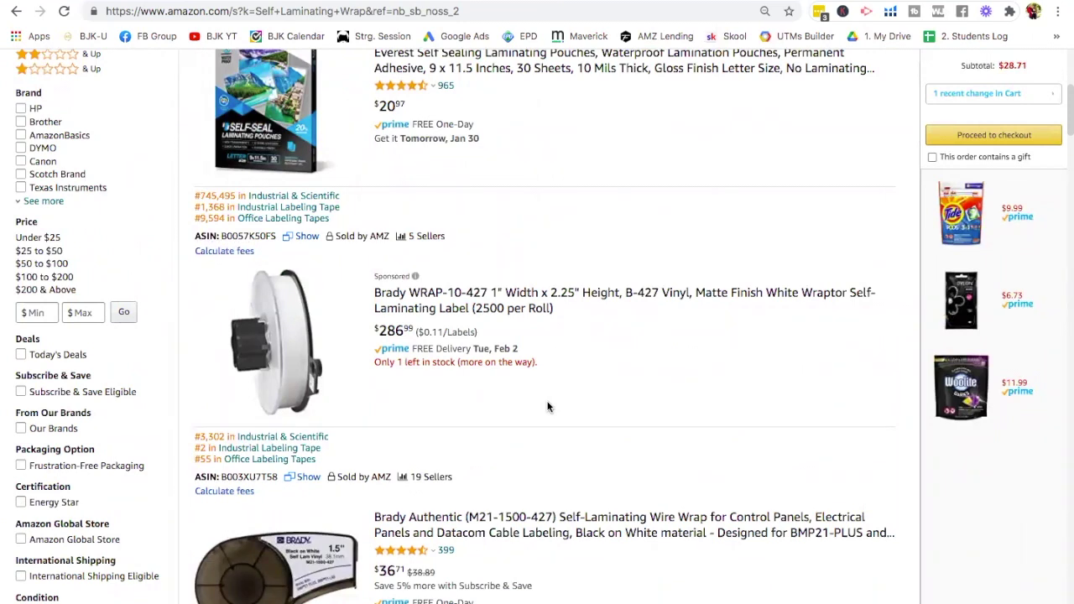
scroll(506, 403, "down", 2)
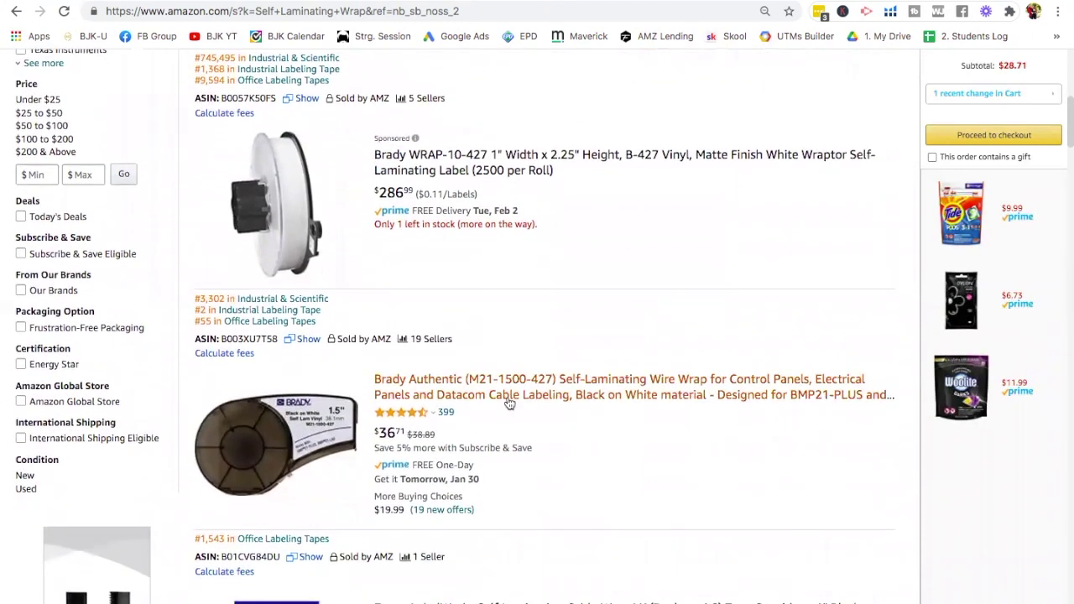
scroll(507, 403, "down", 1)
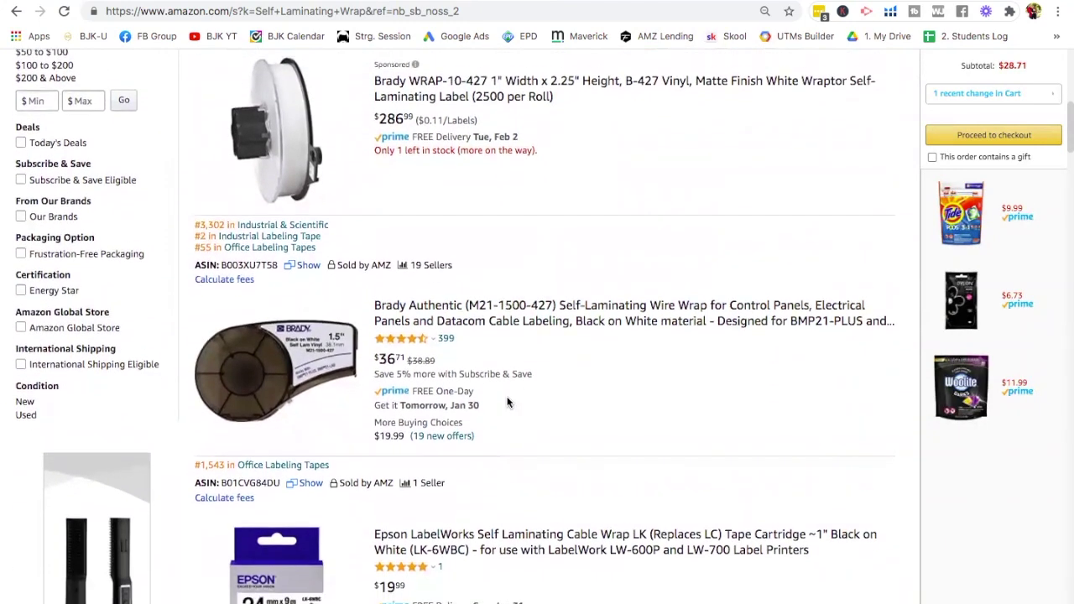
scroll(506, 403, "down", 3)
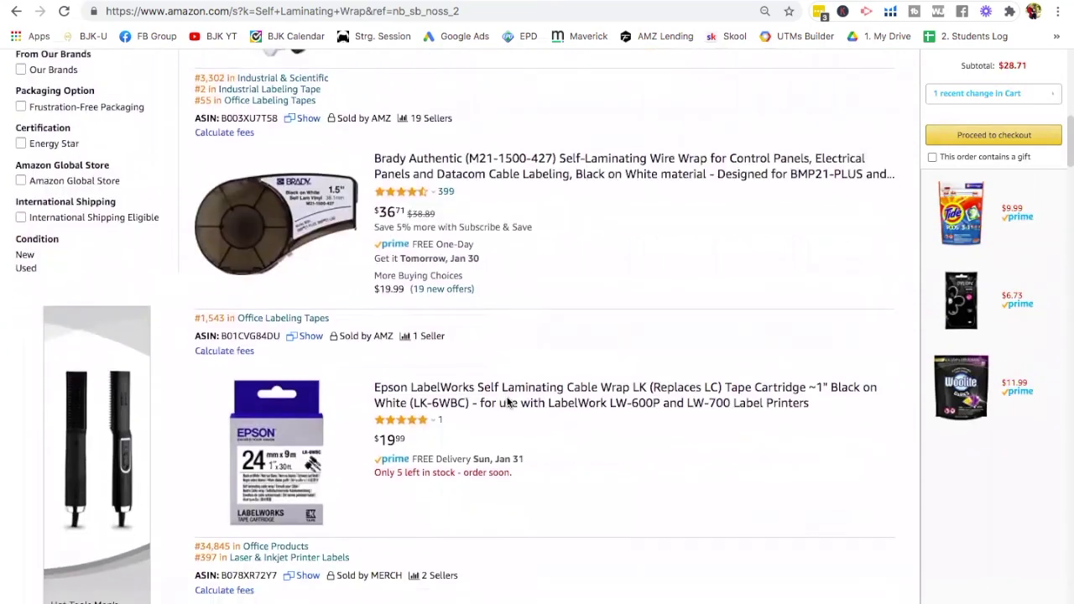
scroll(507, 402, "down", 6)
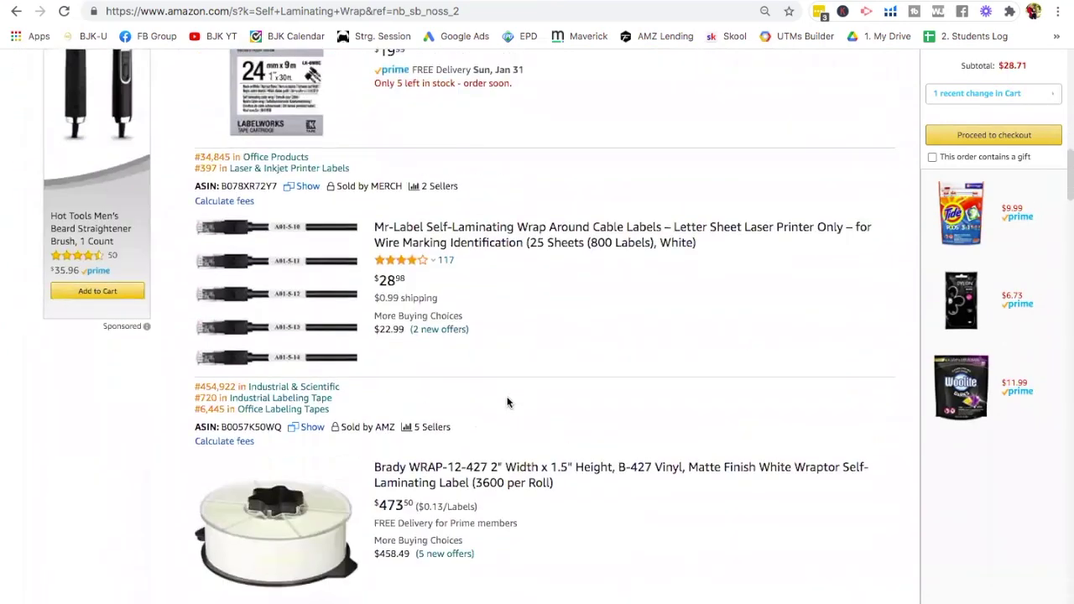
scroll(507, 403, "down", 3)
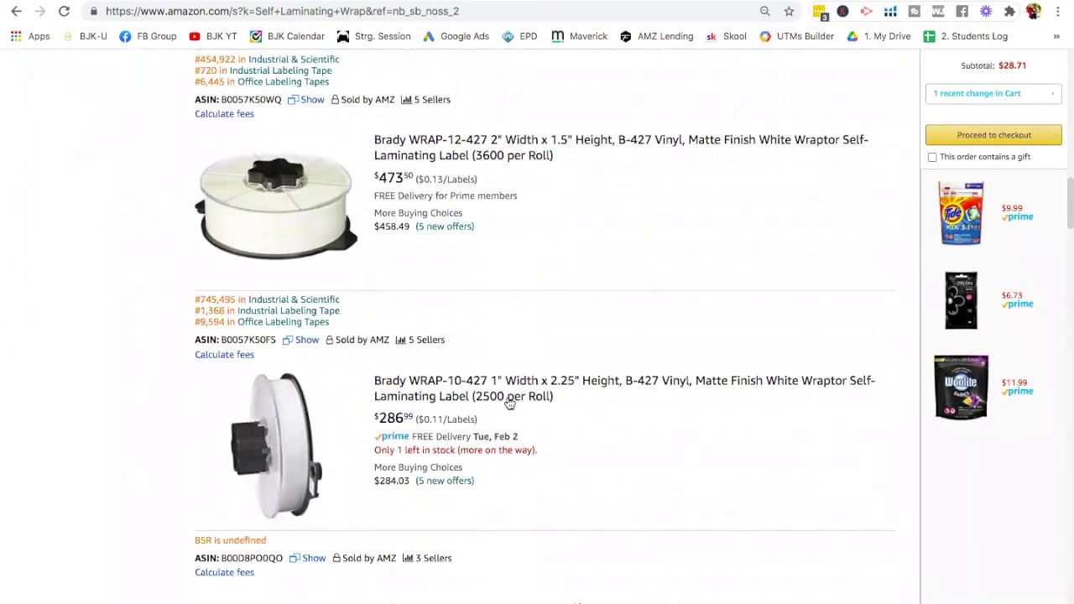
scroll(507, 403, "down", 1)
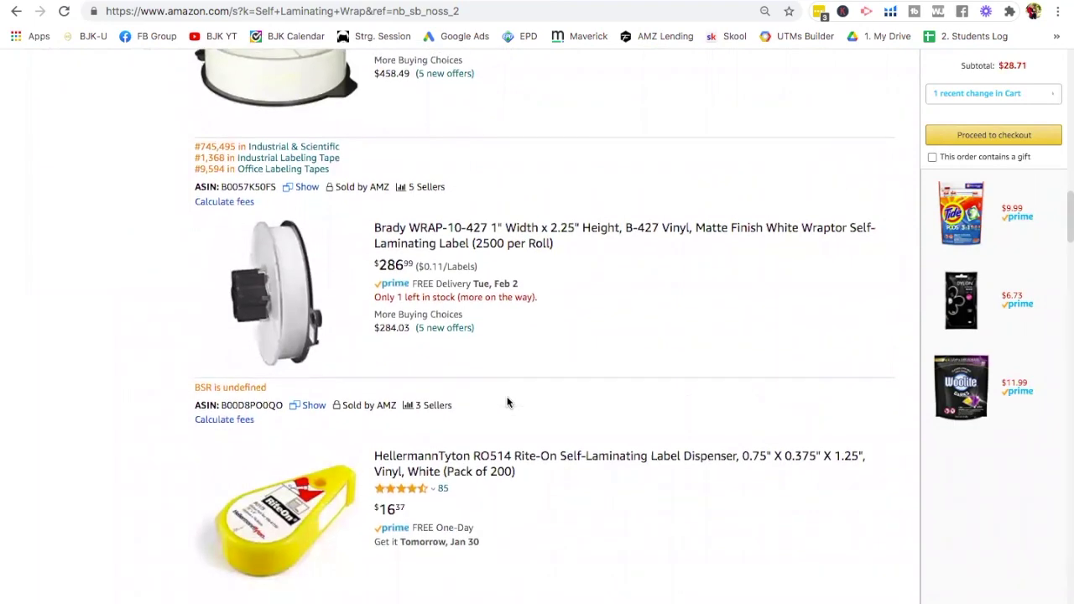
scroll(507, 403, "down", 5)
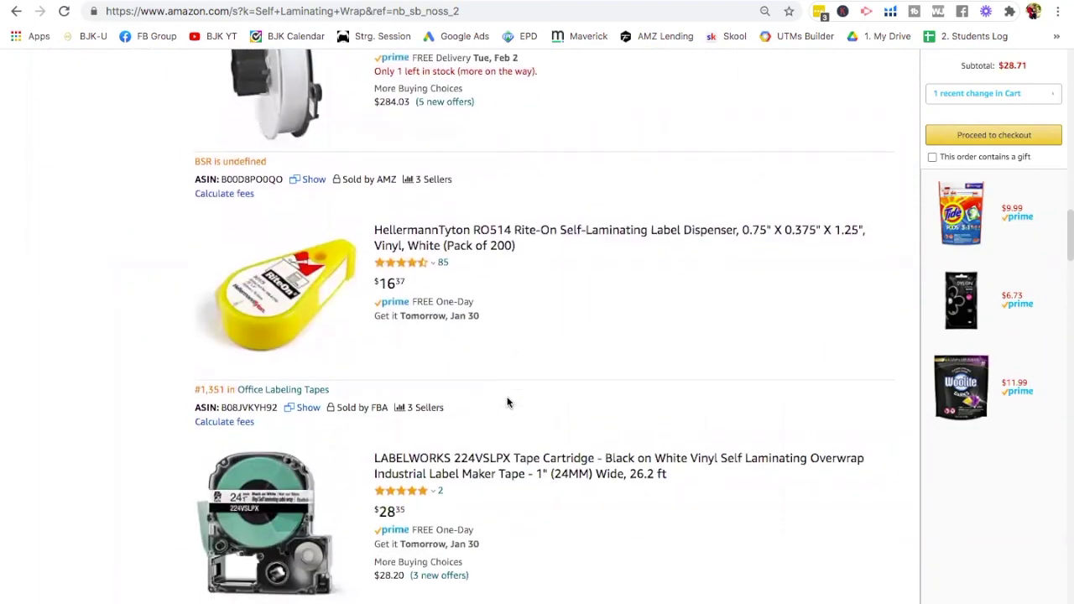
scroll(506, 403, "down", 2)
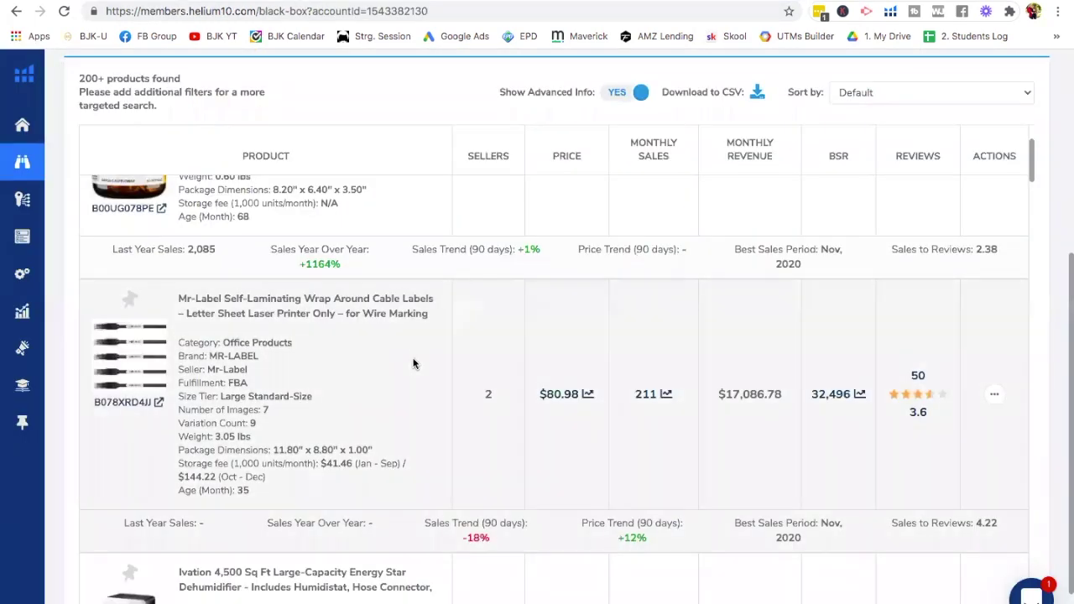
Return to the Black Box results, open the Amazon listing of the Birkenstock Blue Footbed insole and view its product images
scroll(413, 363, "down", 3)
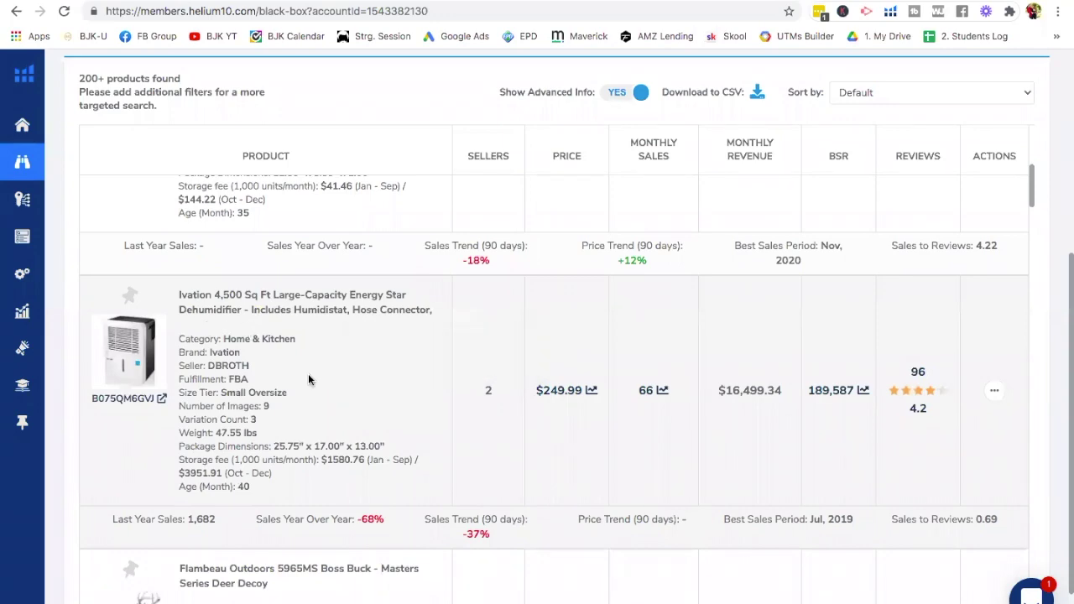
scroll(360, 432, "down", 1)
scroll(564, 329, "down", 3)
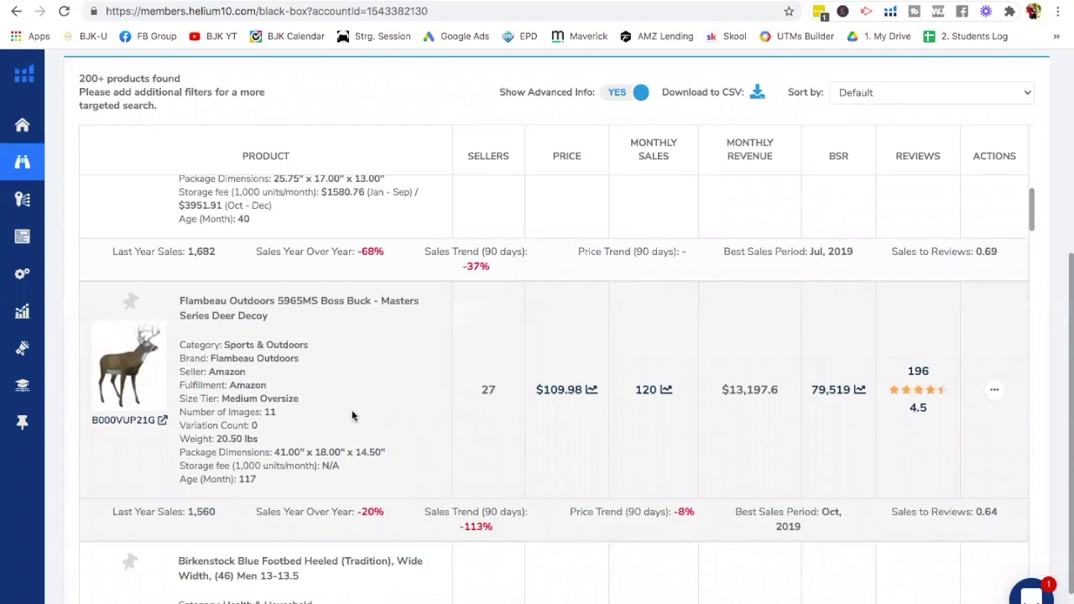
scroll(351, 413, "down", 3)
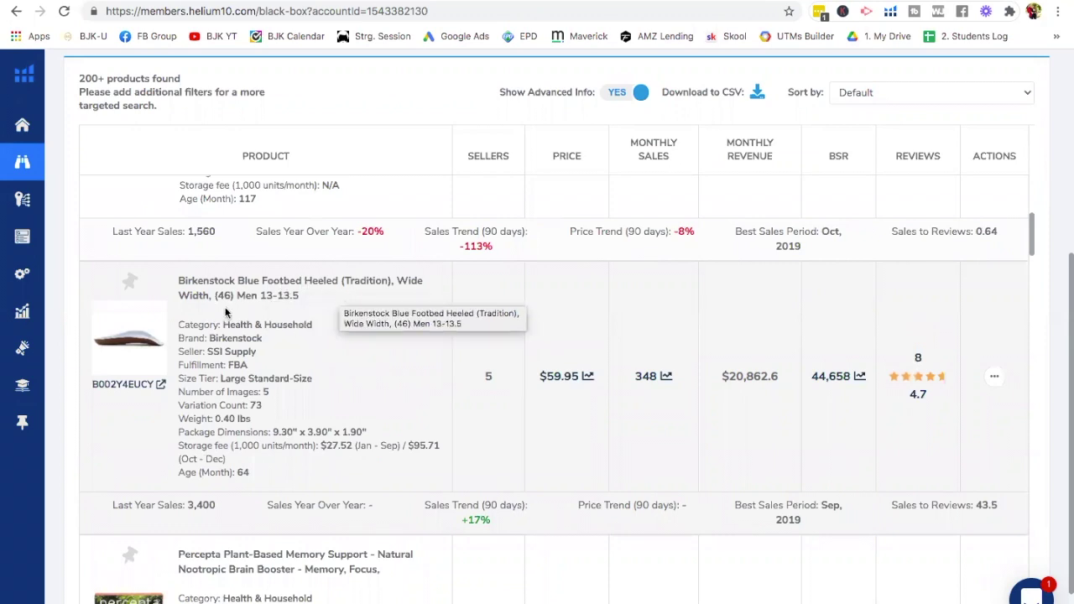
left_click(160, 383)
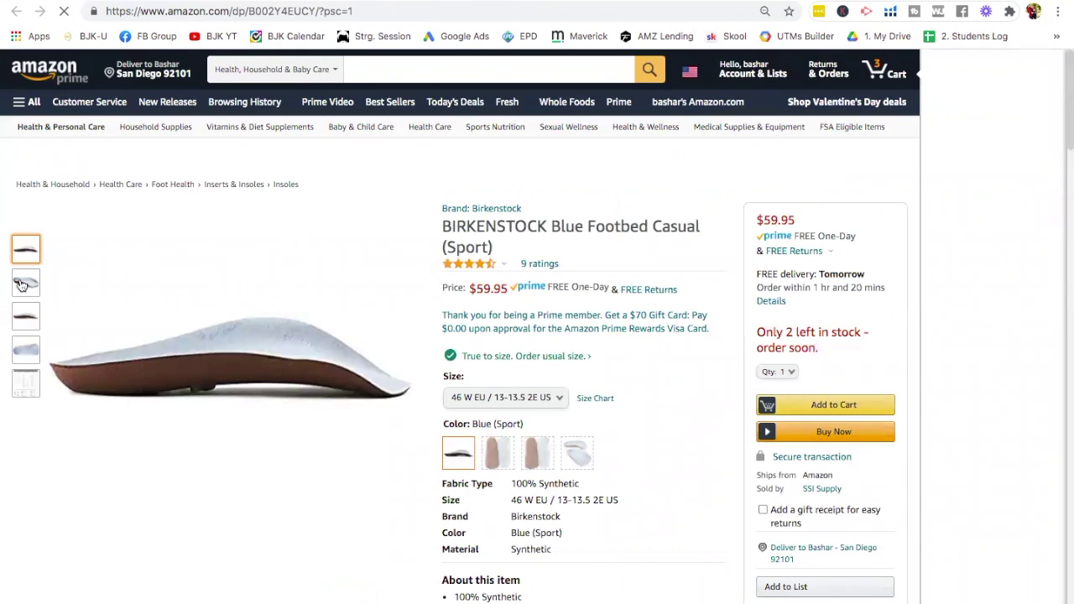
mouse_move(23, 284)
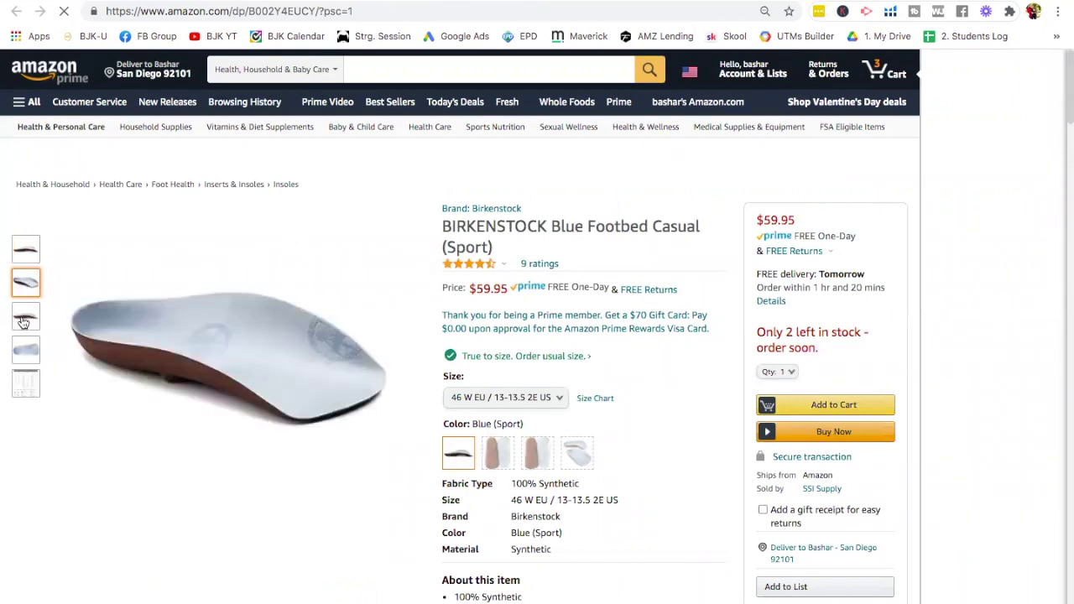
mouse_move(23, 322)
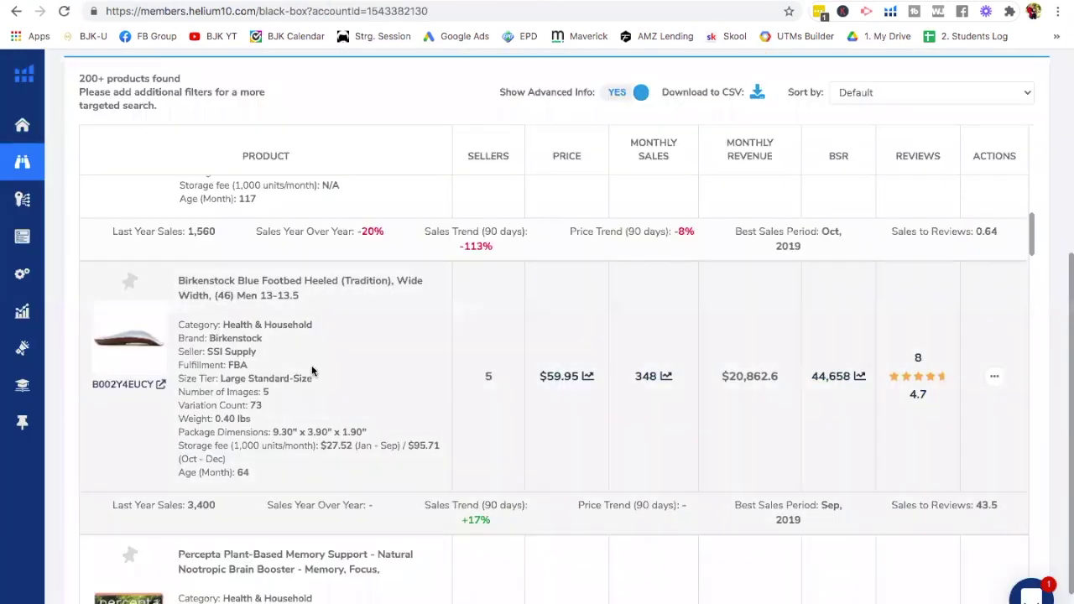
Look through the next Black Box products and open the Amazon listing of the VintageView 27 Bottle Wall Mounted Wine Rack
scroll(311, 421, "down", 3)
scroll(311, 421, "down", 2)
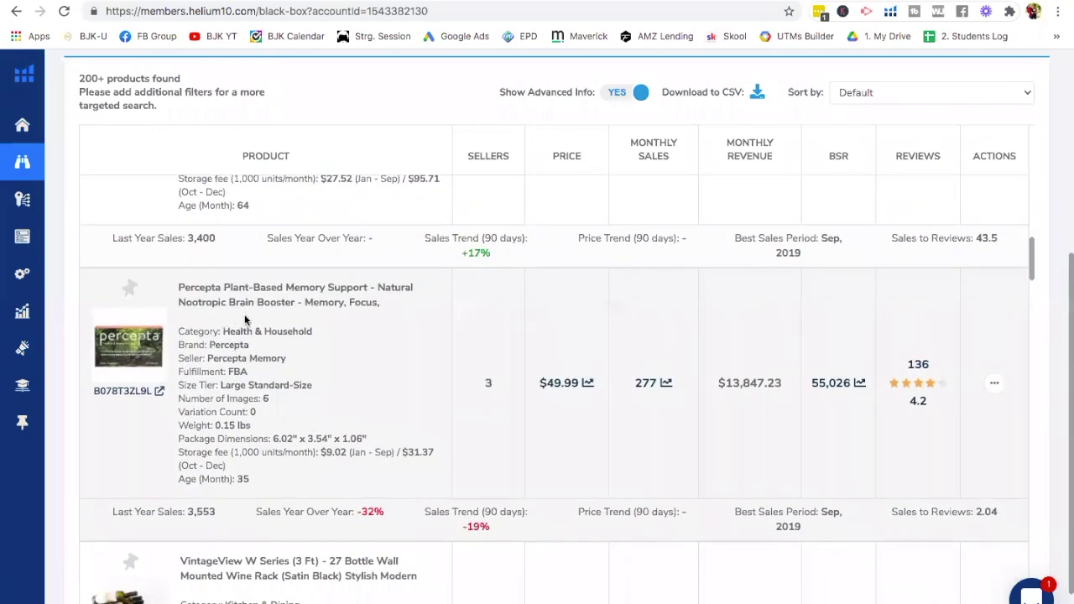
scroll(248, 359, "down", 1)
scroll(248, 359, "down", 3)
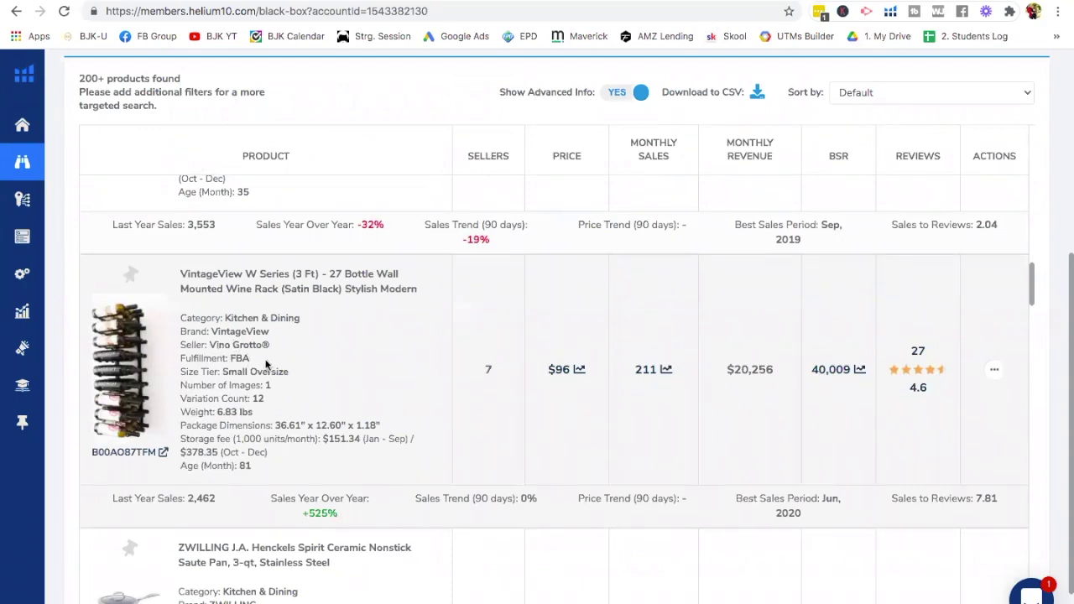
scroll(336, 383, "down", 1)
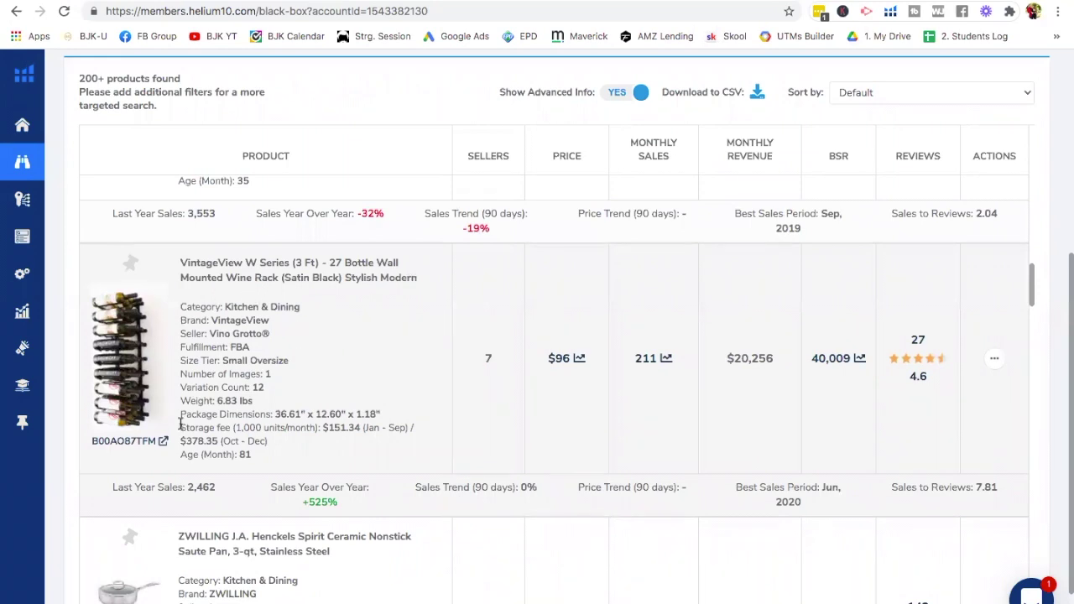
left_click(163, 441)
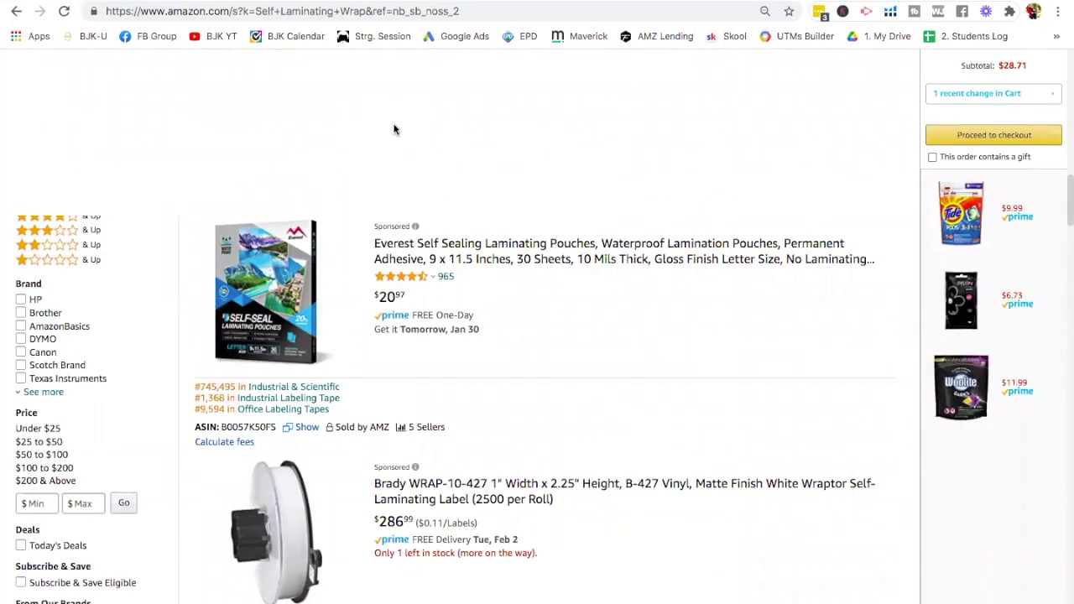
Search Amazon for "wine rack" and run Xray product research on the results
scroll(394, 130, "up", 5)
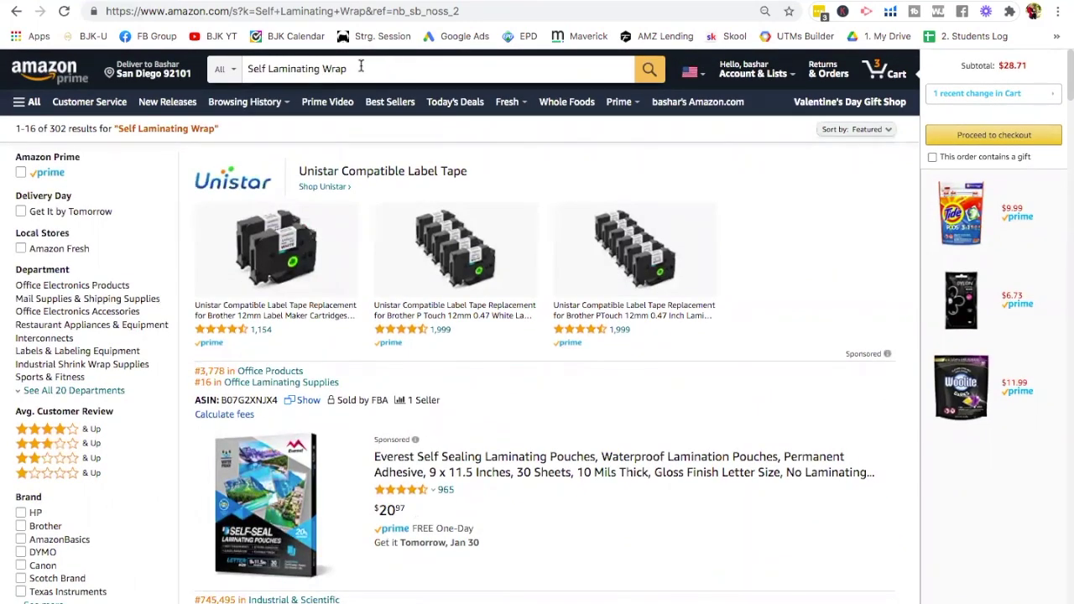
left_click(361, 69)
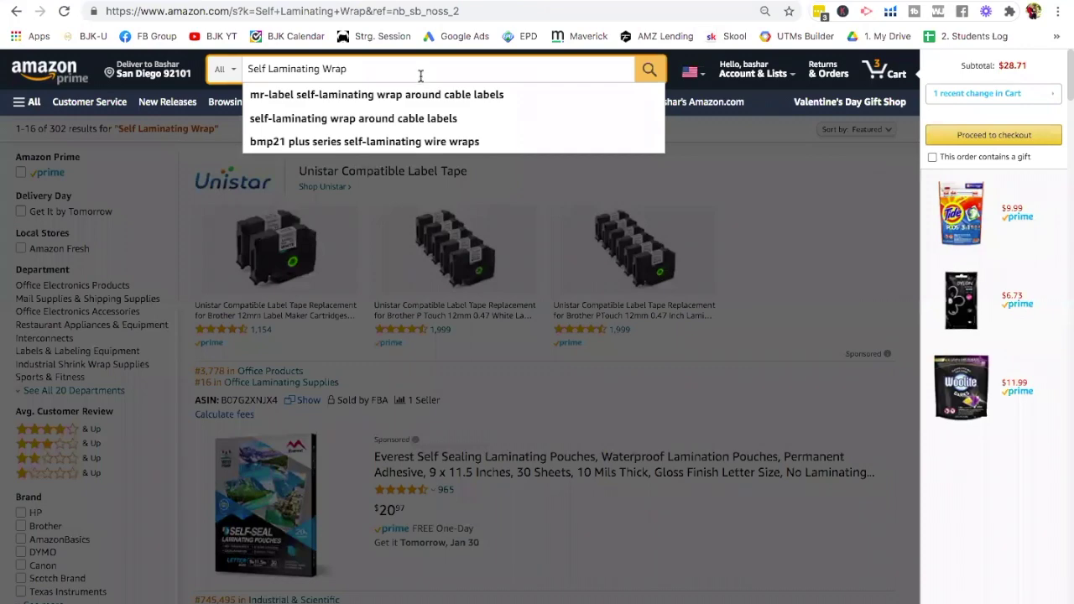
triple_click(420, 74)
type("wine ")
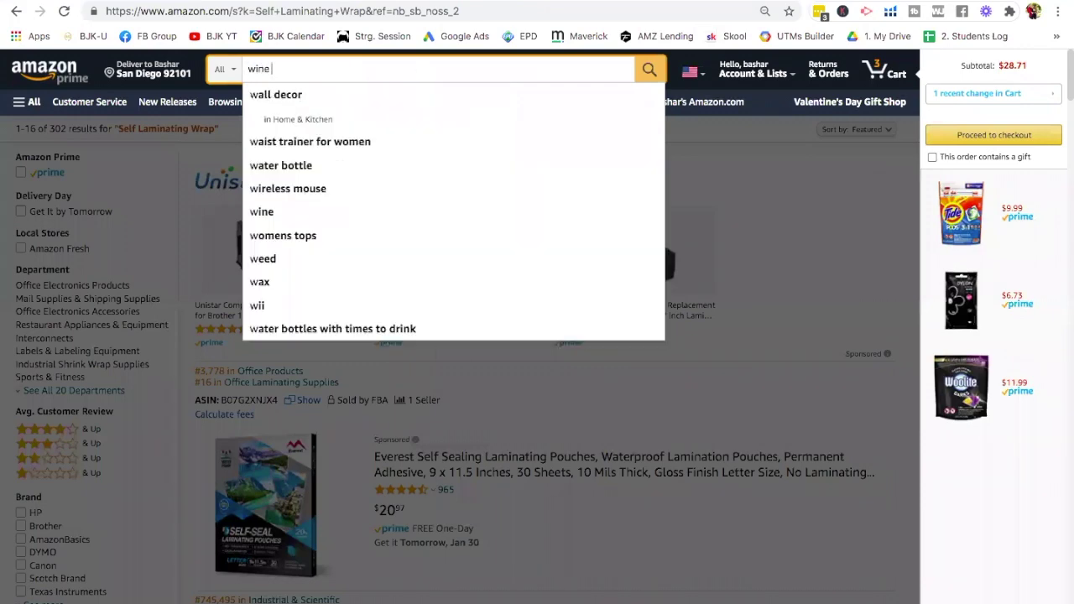
type("r")
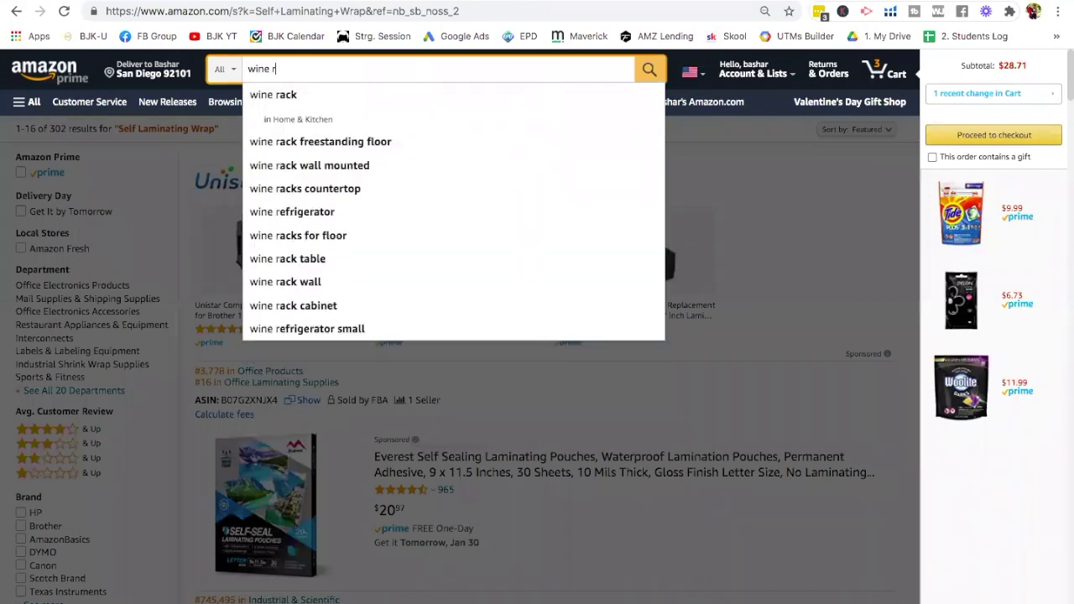
type("ack")
key("Return")
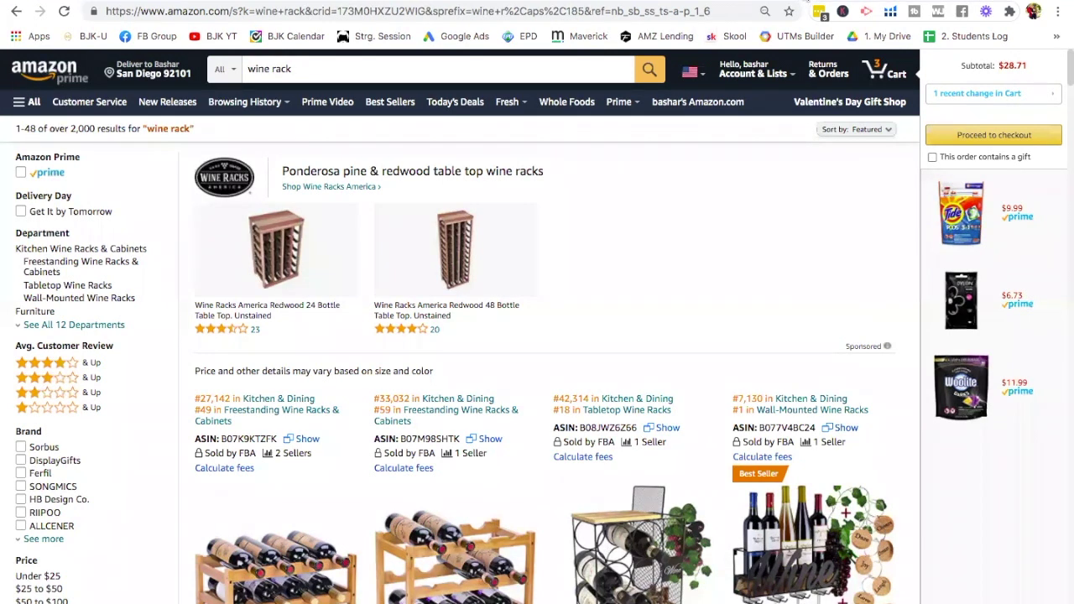
left_click(471, 72)
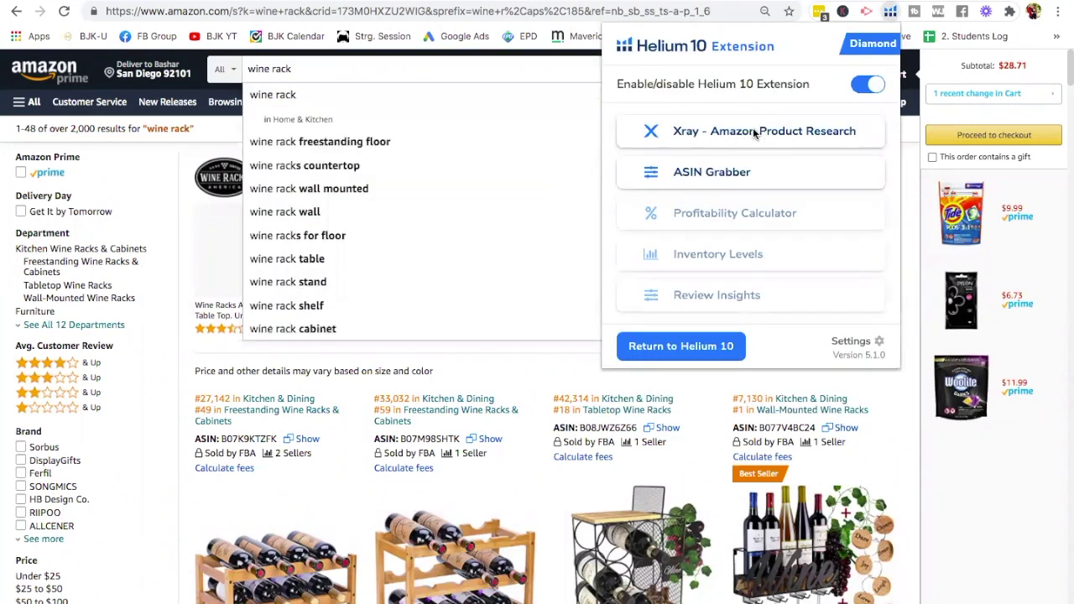
left_click(753, 131)
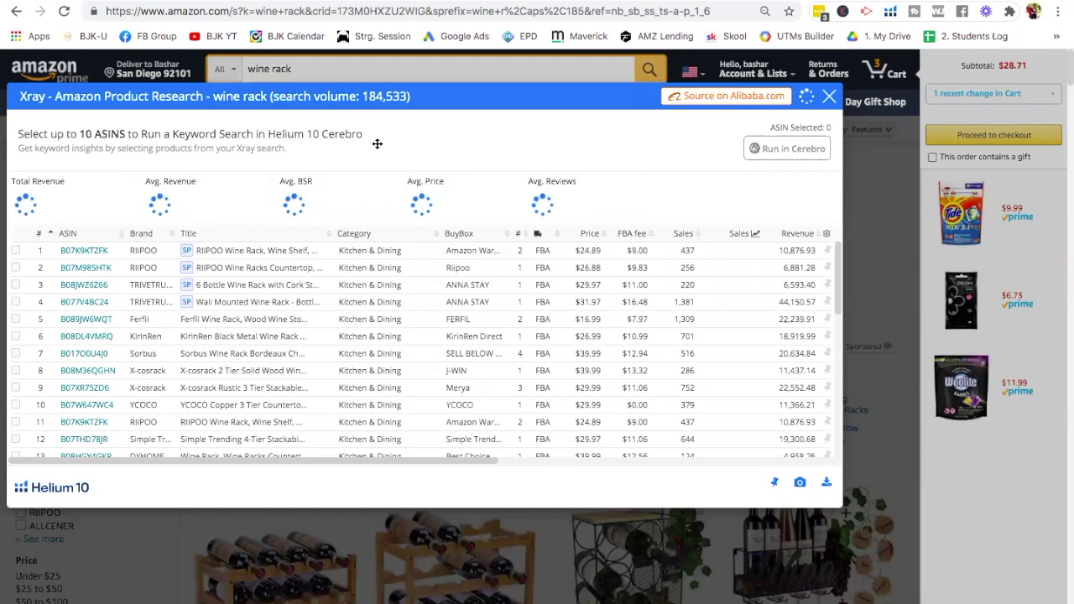
Compare the prices, sales, revenue, BSR and review counts of the wine rack competitors in Xray
scroll(488, 319, "right", 2)
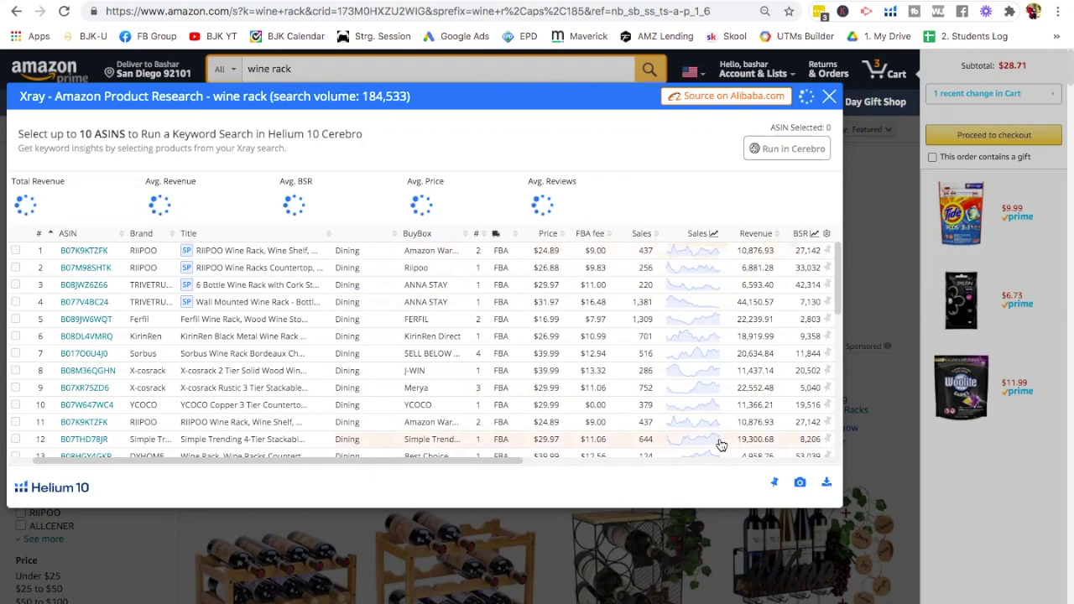
scroll(720, 444, "down", 2)
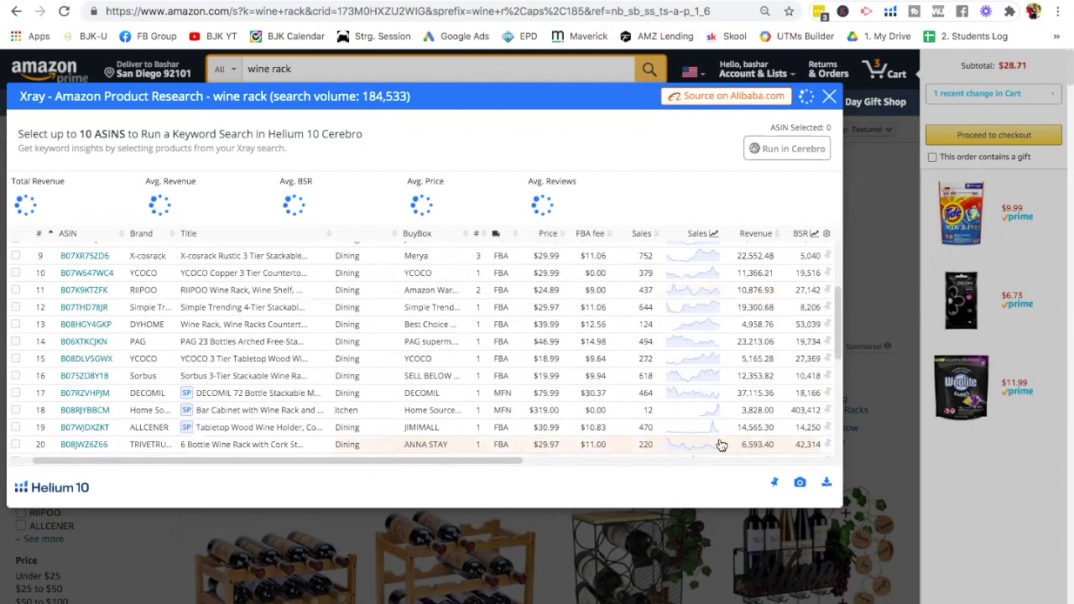
scroll(183, 380, "down", 1)
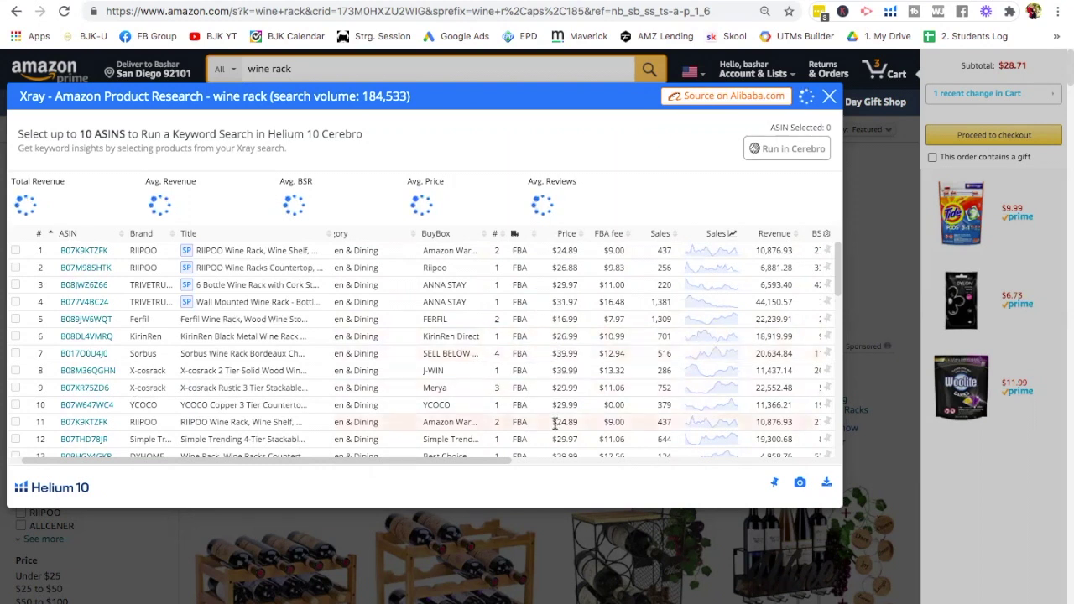
scroll(555, 426, "right", 3)
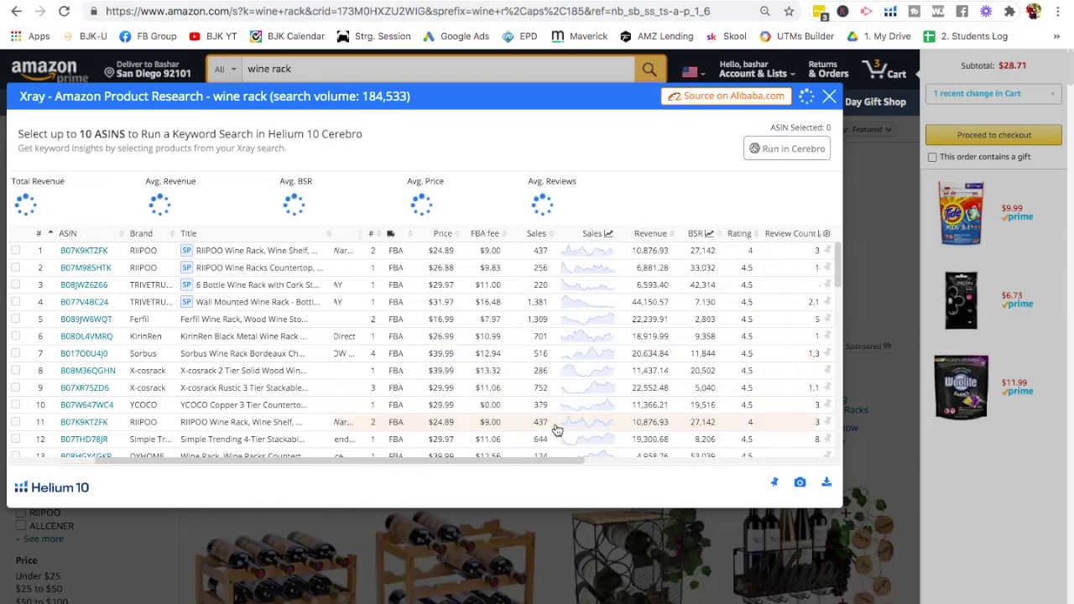
scroll(687, 373, "right", 2)
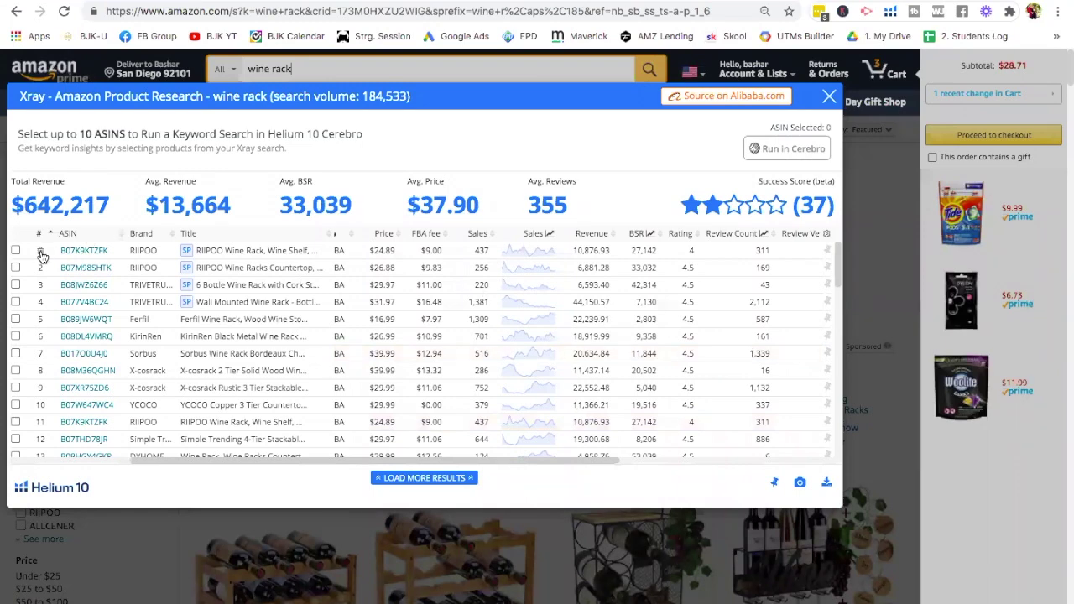
Remove the sponsored listings from the Xray results for "wine rack", and close the analysis
scroll(42, 254, "down", 1)
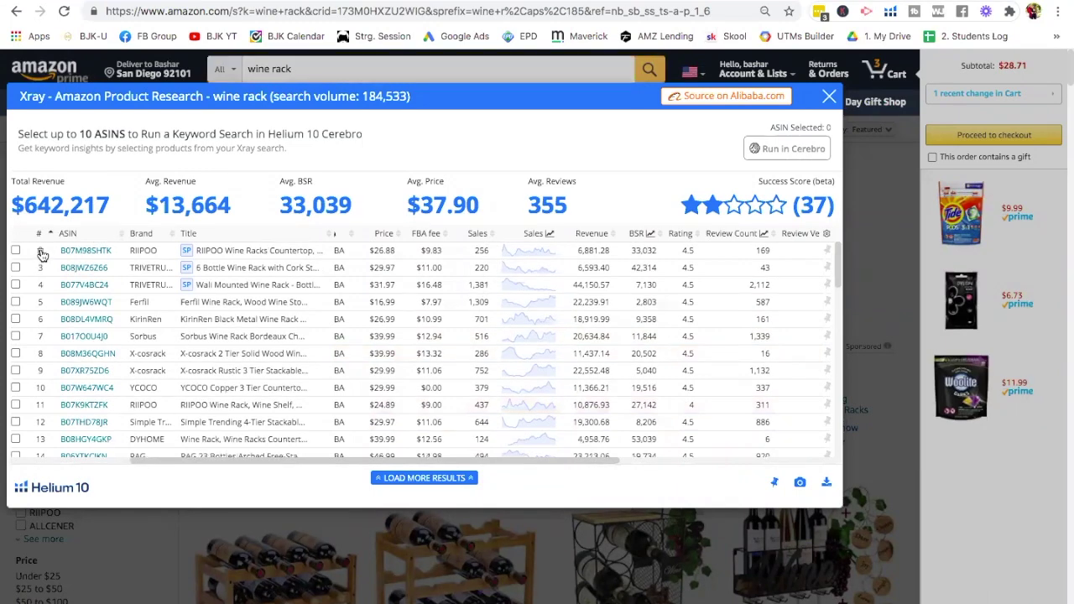
scroll(42, 254, "down", 1)
scroll(42, 254, "down", 1)
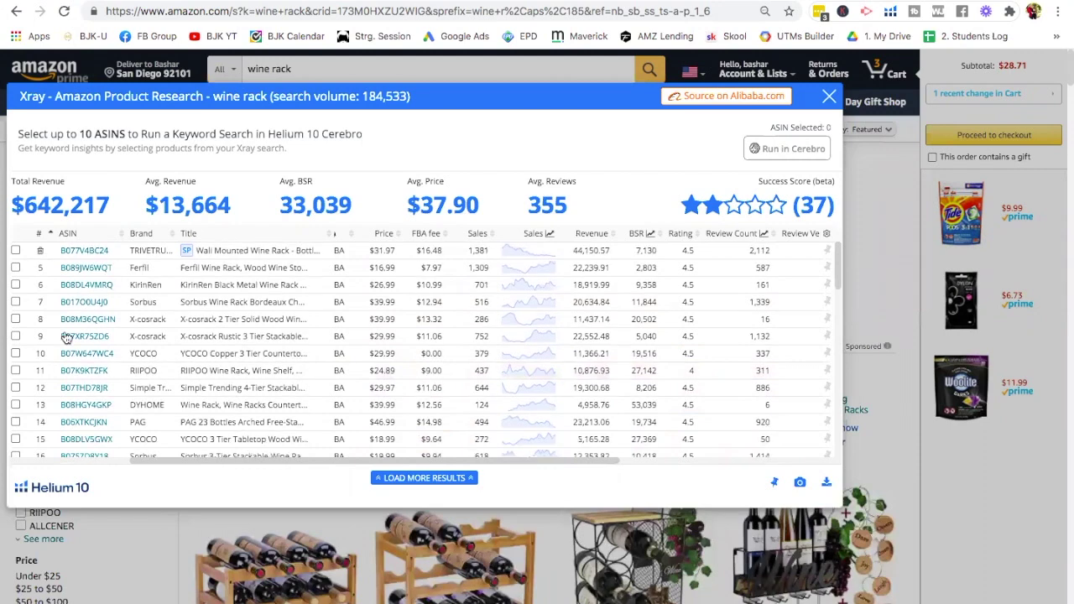
scroll(58, 390, "down", 5)
scroll(46, 362, "down", 1)
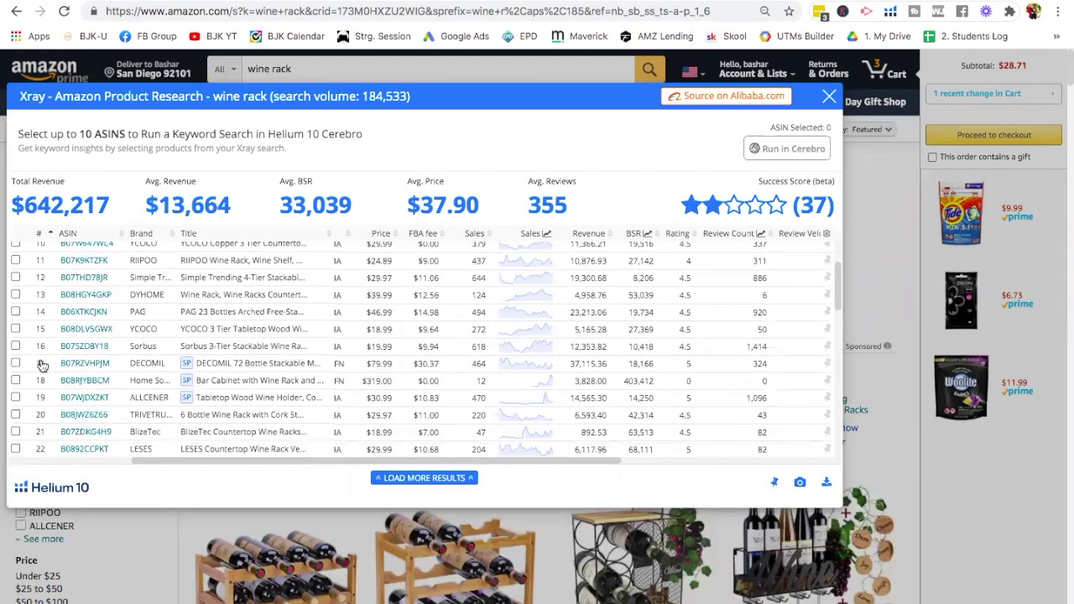
scroll(42, 365, "down", 1)
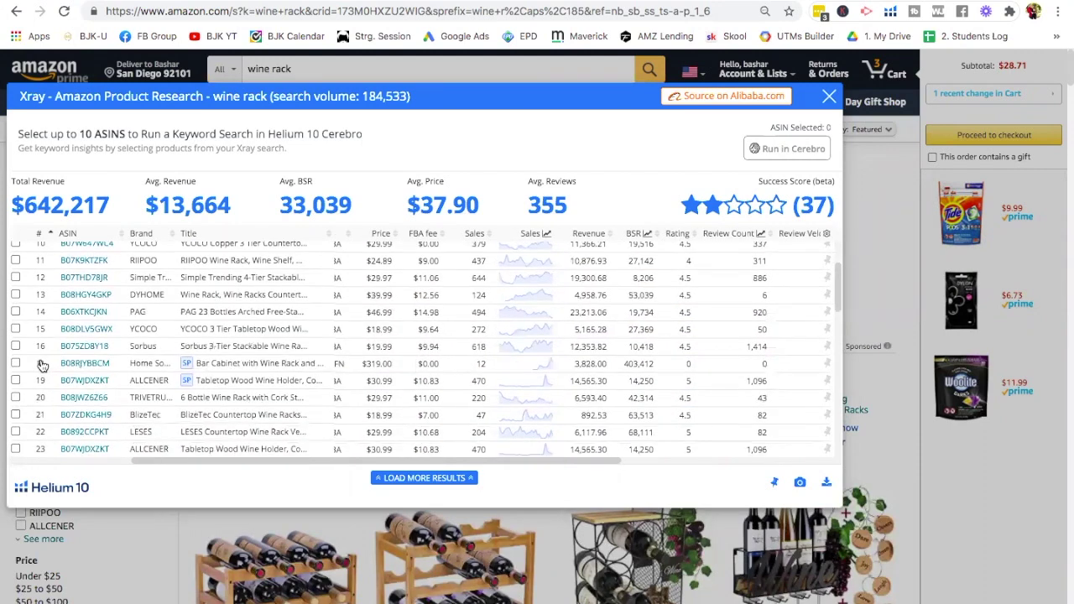
left_click(40, 363)
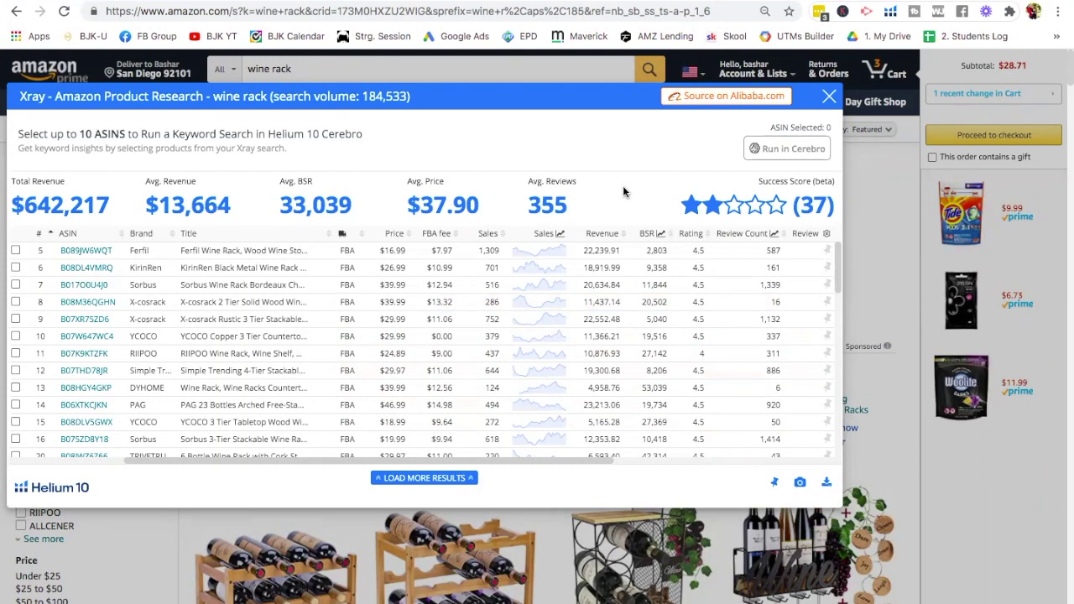
scroll(654, 361, "left", 3)
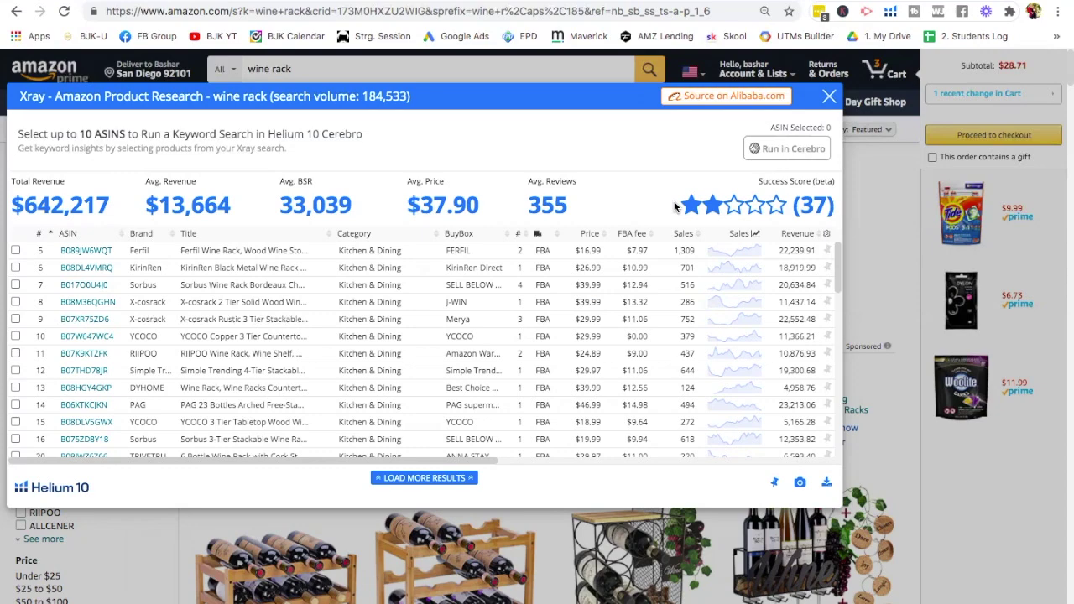
left_click(828, 97)
Look through the Amazon results for "wine rack", checking the competing racks' designs, materials, prices and review counts
scroll(679, 394, "down", 2)
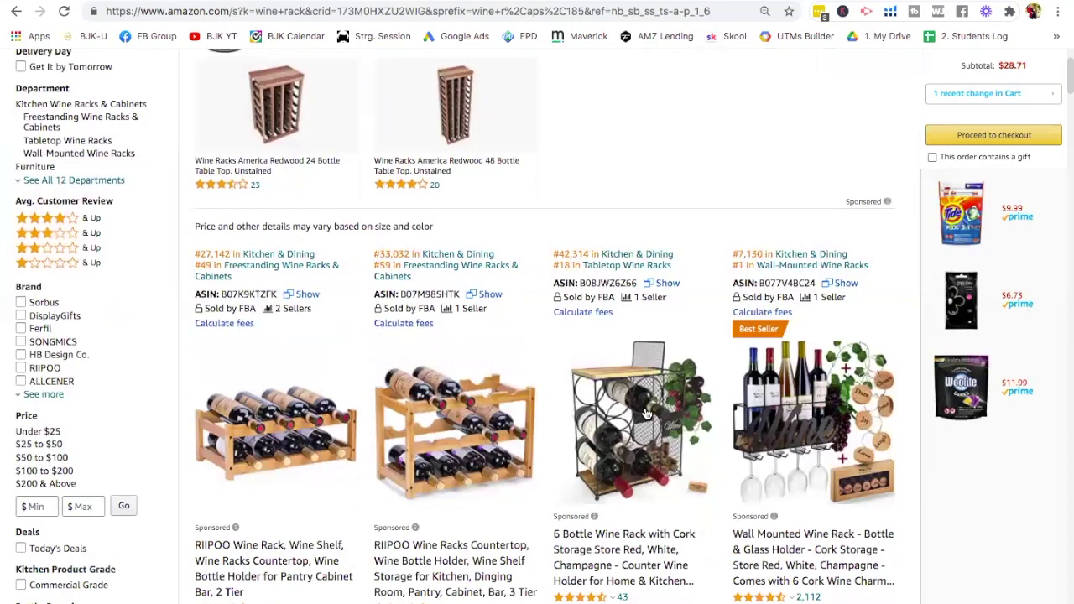
scroll(642, 413, "down", 6)
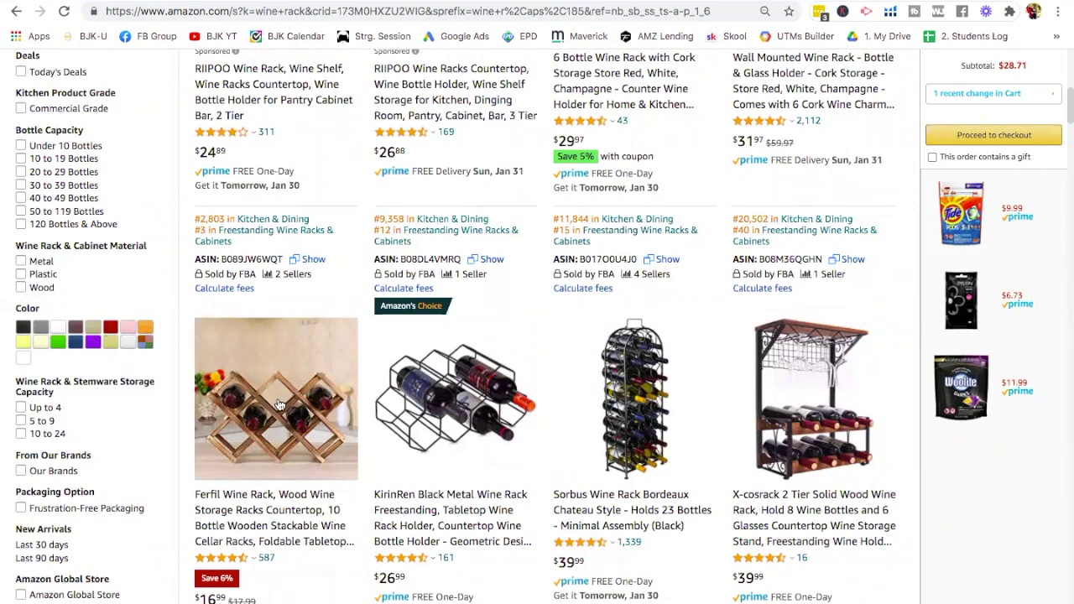
scroll(467, 438, "down", 5)
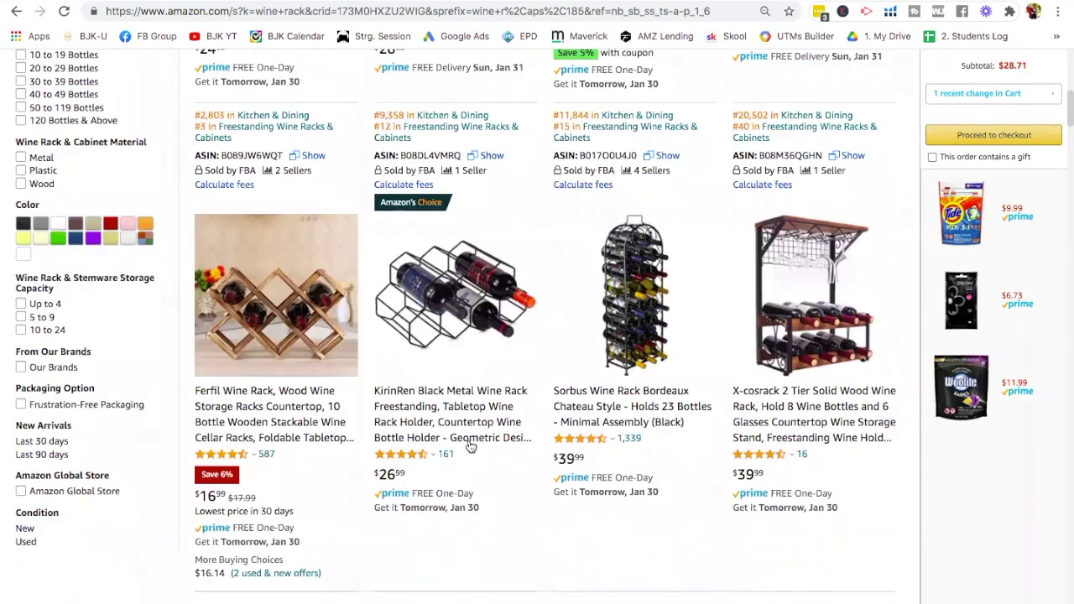
scroll(436, 428, "down", 1)
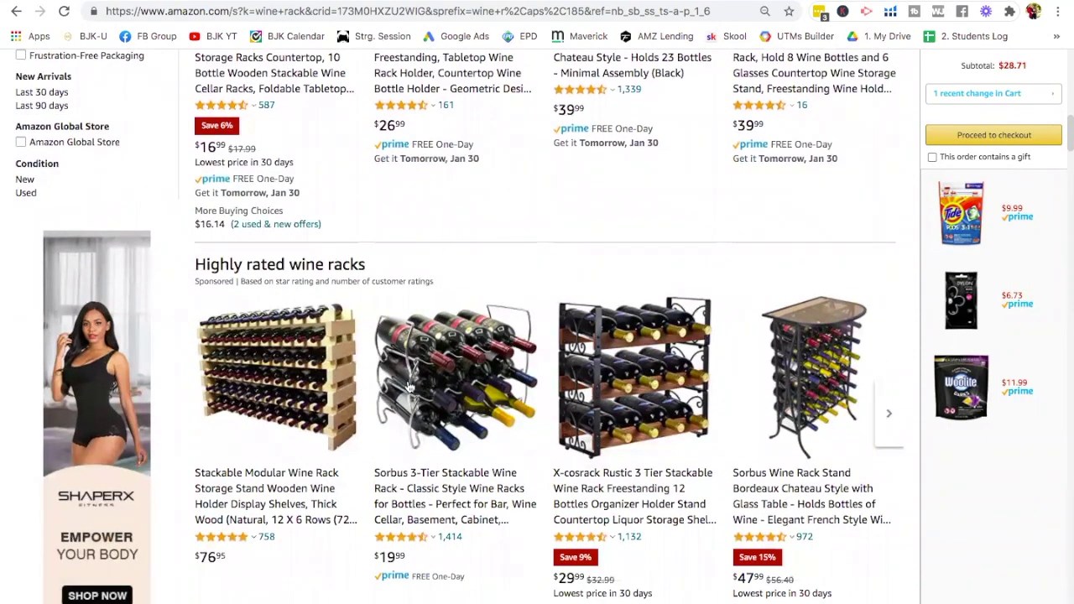
scroll(620, 384, "down", 1)
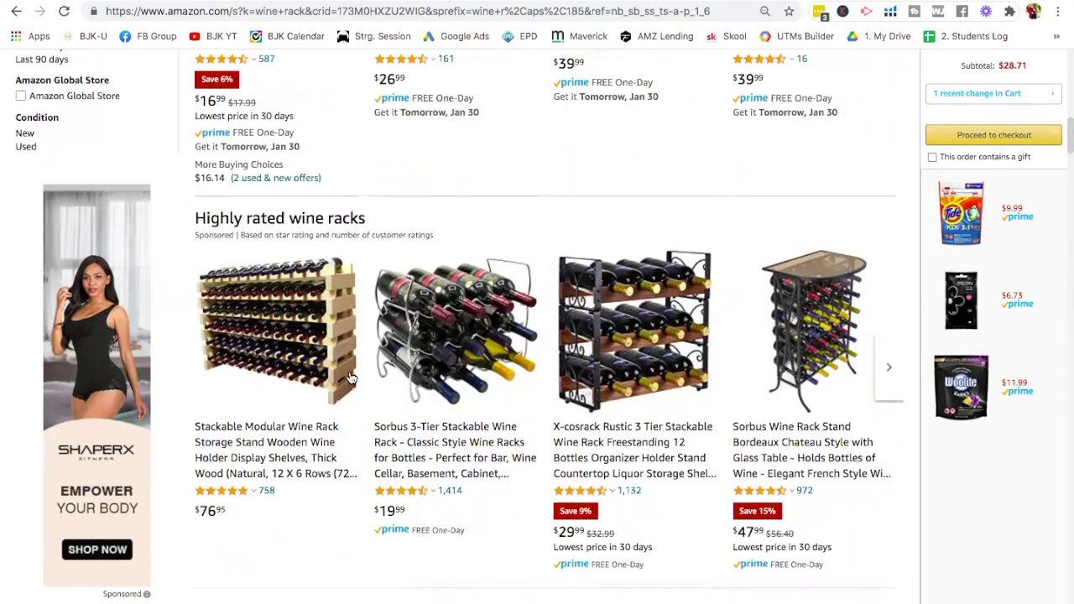
scroll(353, 377, "down", 5)
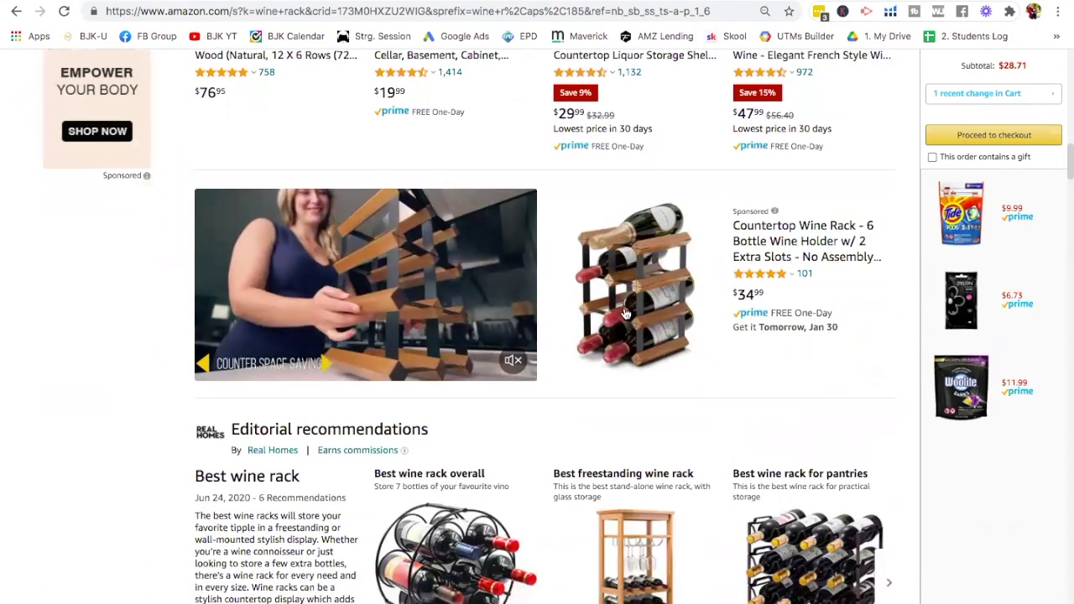
scroll(433, 295, "down", 2)
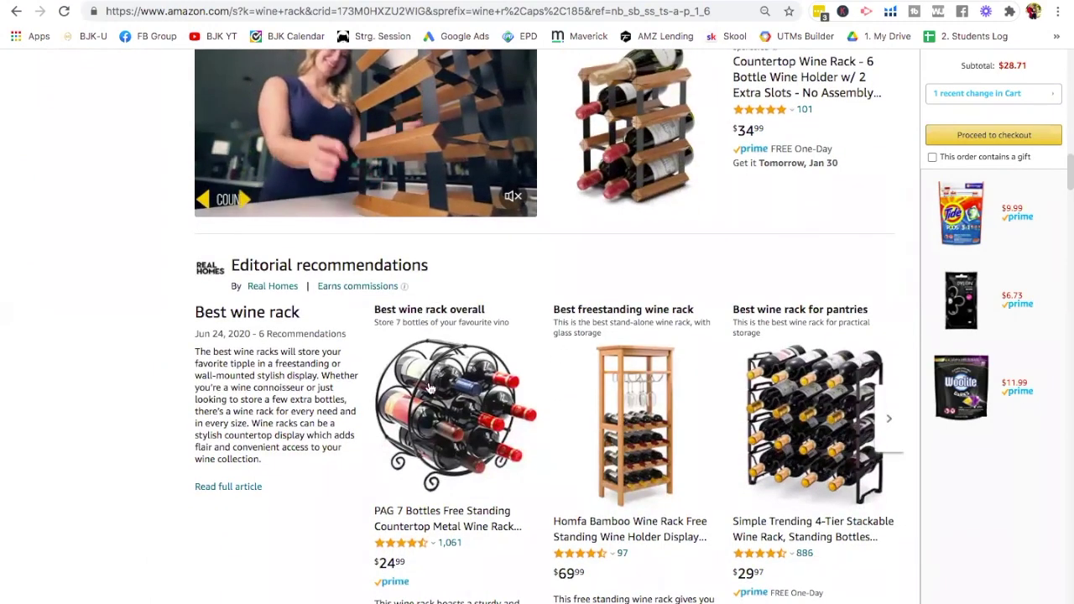
scroll(470, 402, "down", 5)
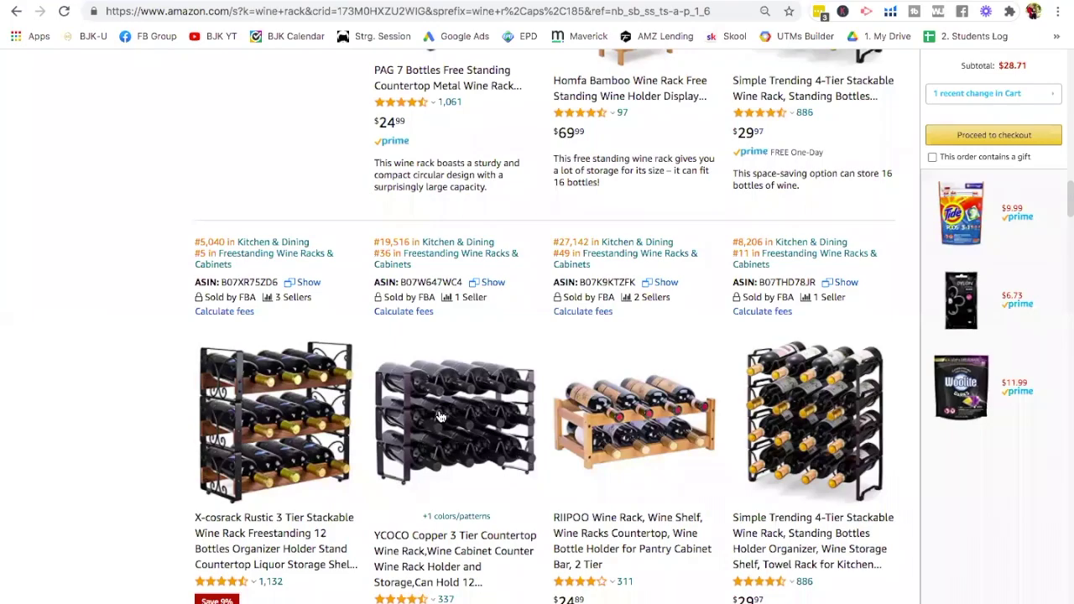
scroll(439, 416, "down", 6)
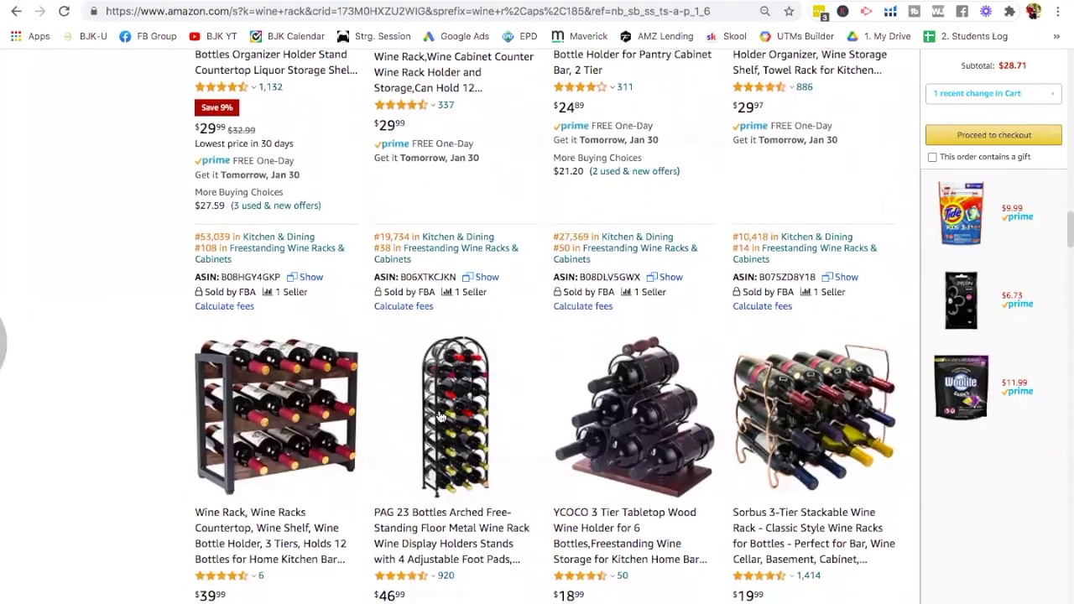
scroll(467, 351, "down", 5)
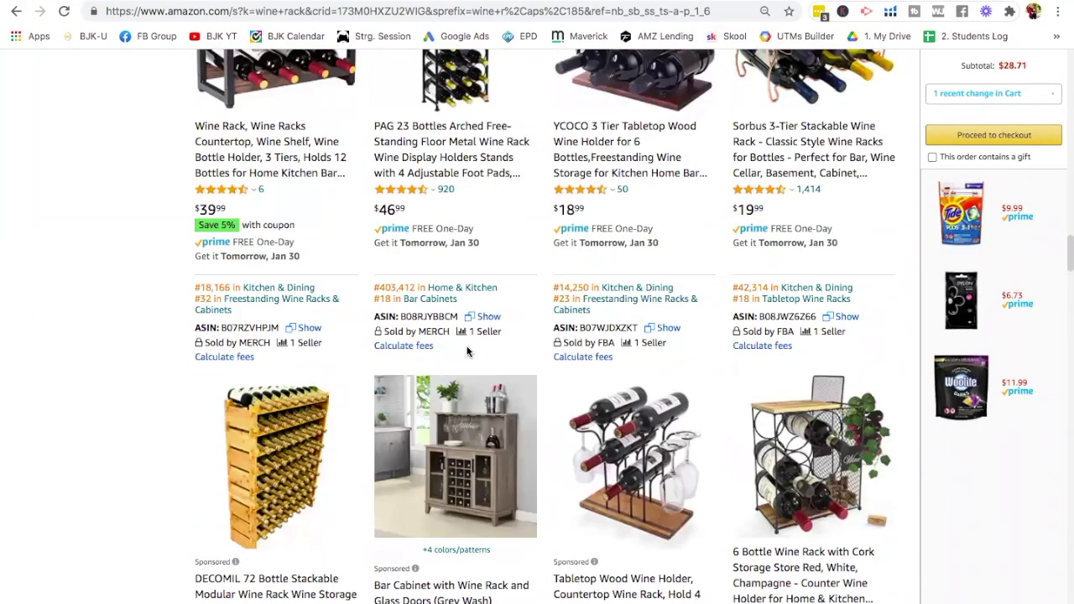
scroll(467, 352, "down", 1)
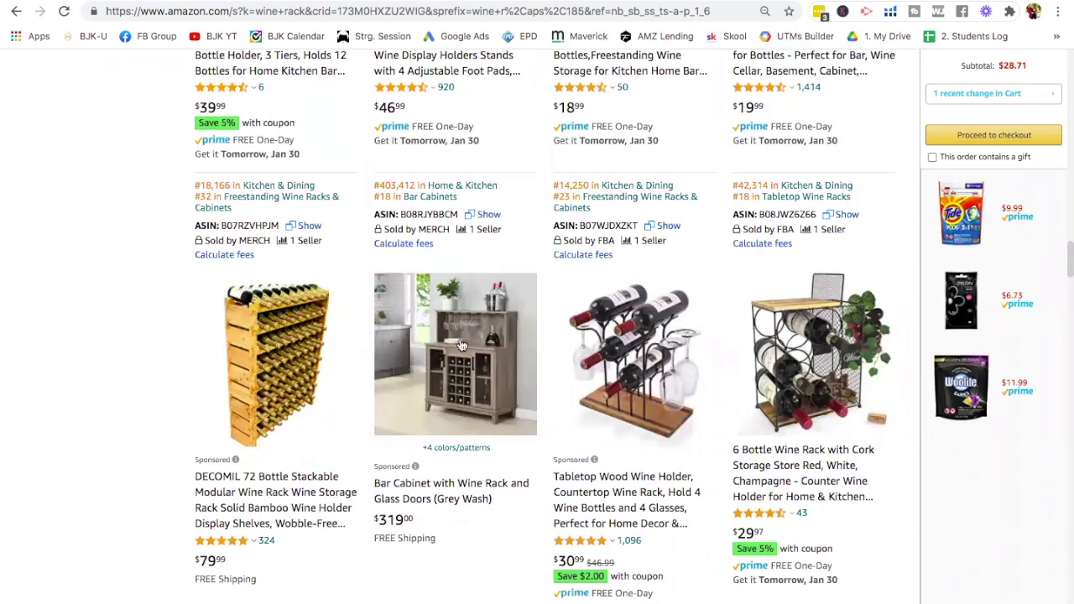
scroll(461, 346, "down", 5)
scroll(448, 216, "up", 4)
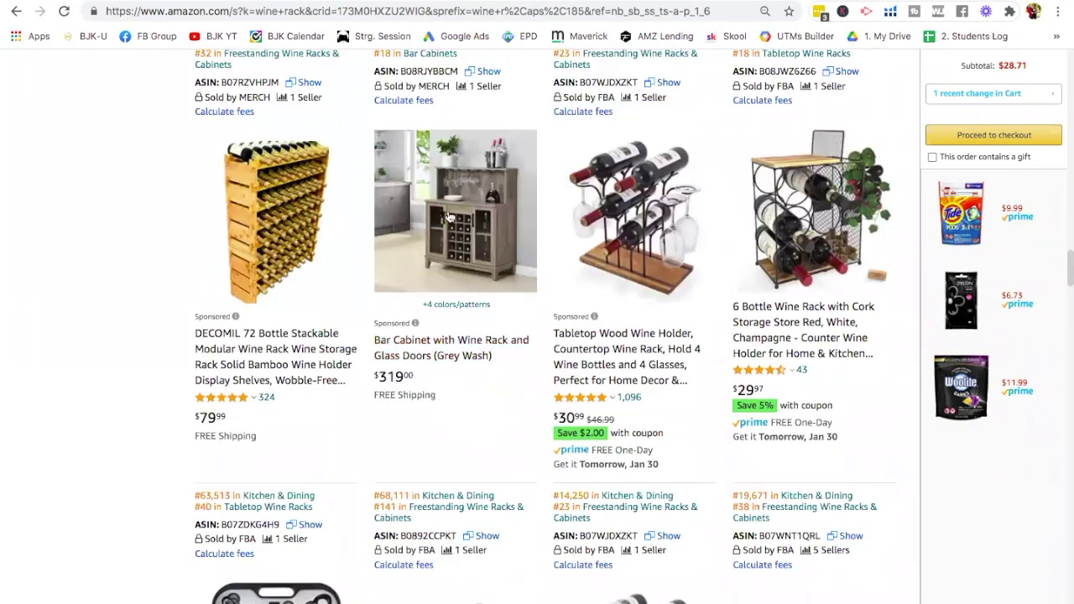
scroll(493, 373, "down", 1)
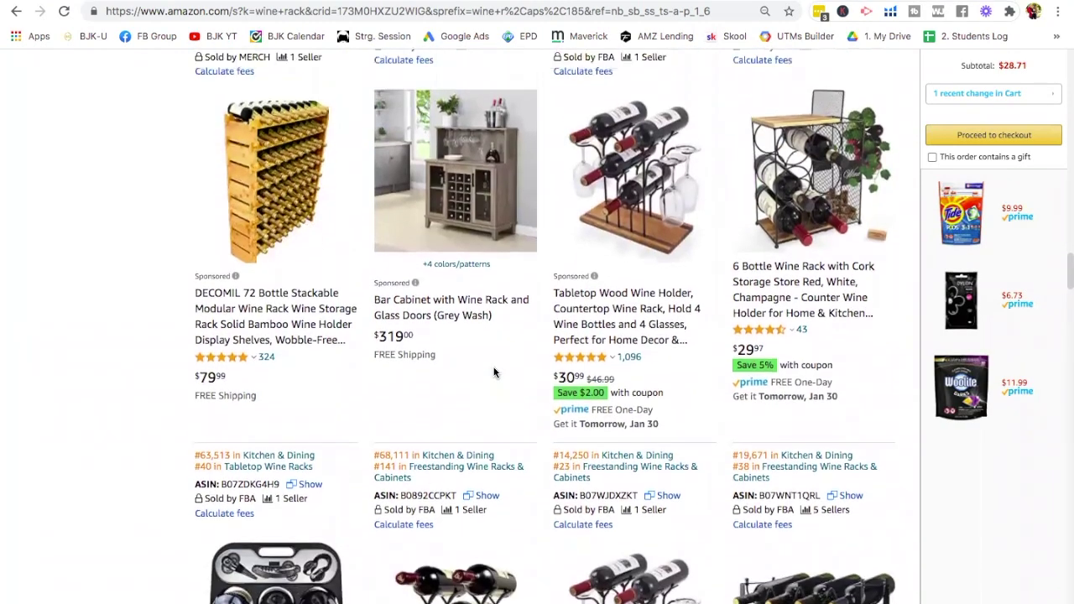
Calculate 130x.25 in Spotlight Search
scroll(493, 372, "up", 1)
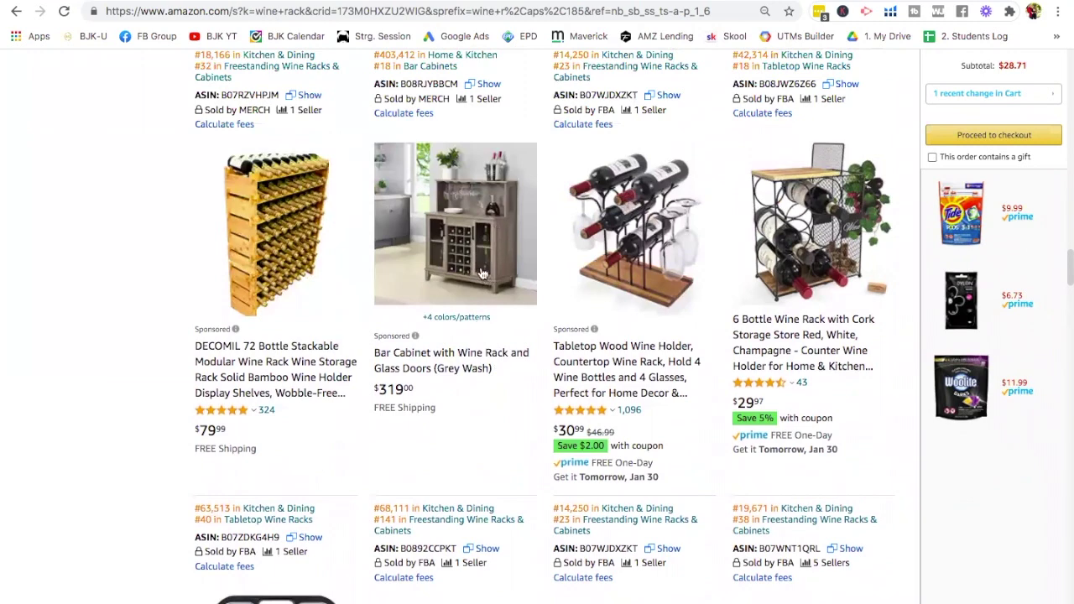
scroll(404, 362, "down", 1)
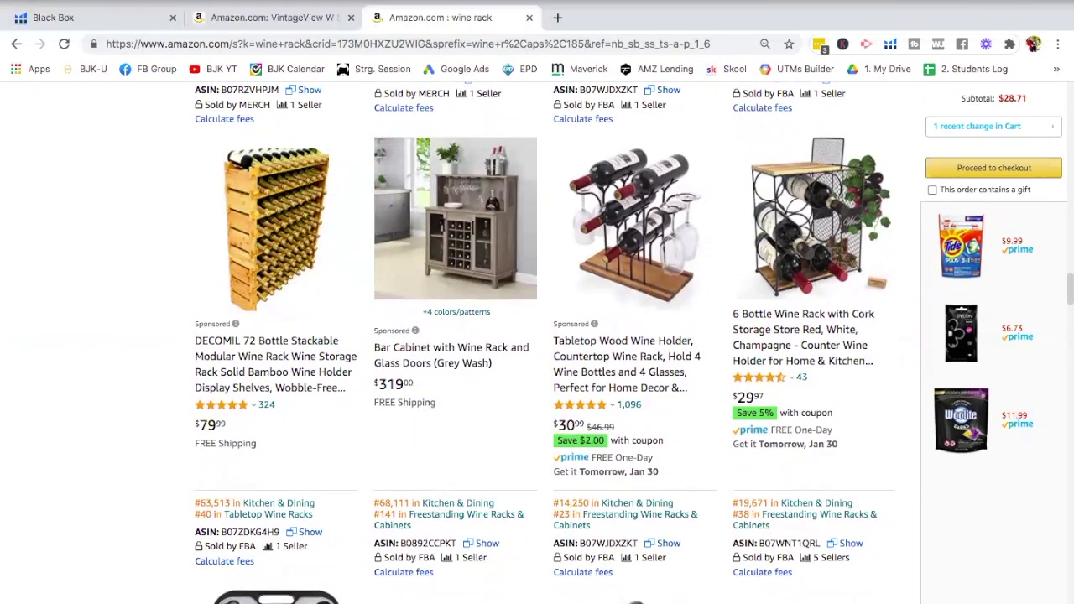
key("super+space")
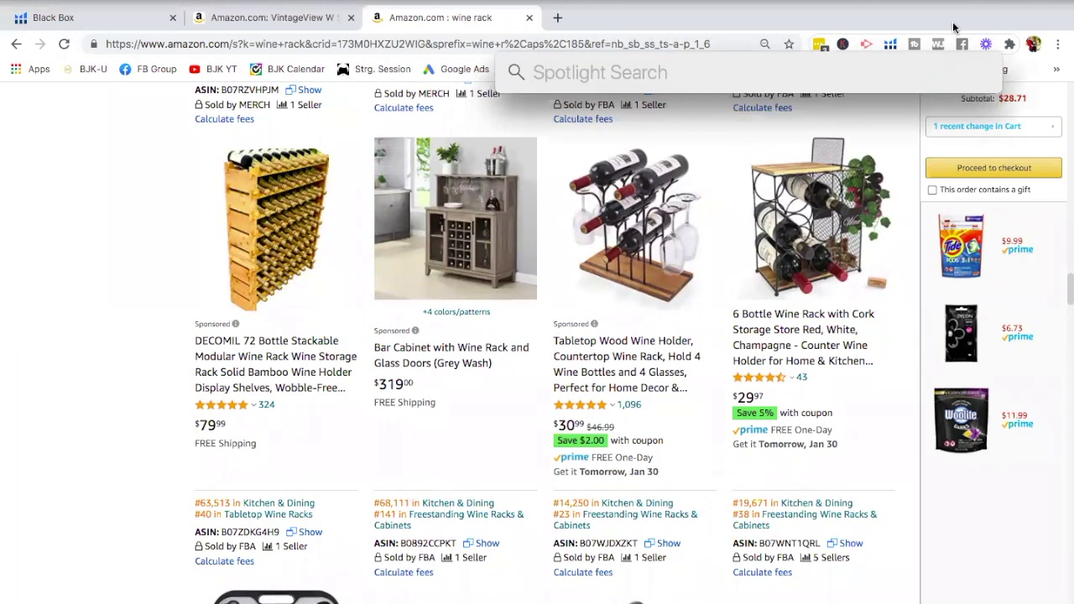
type("130x.25")
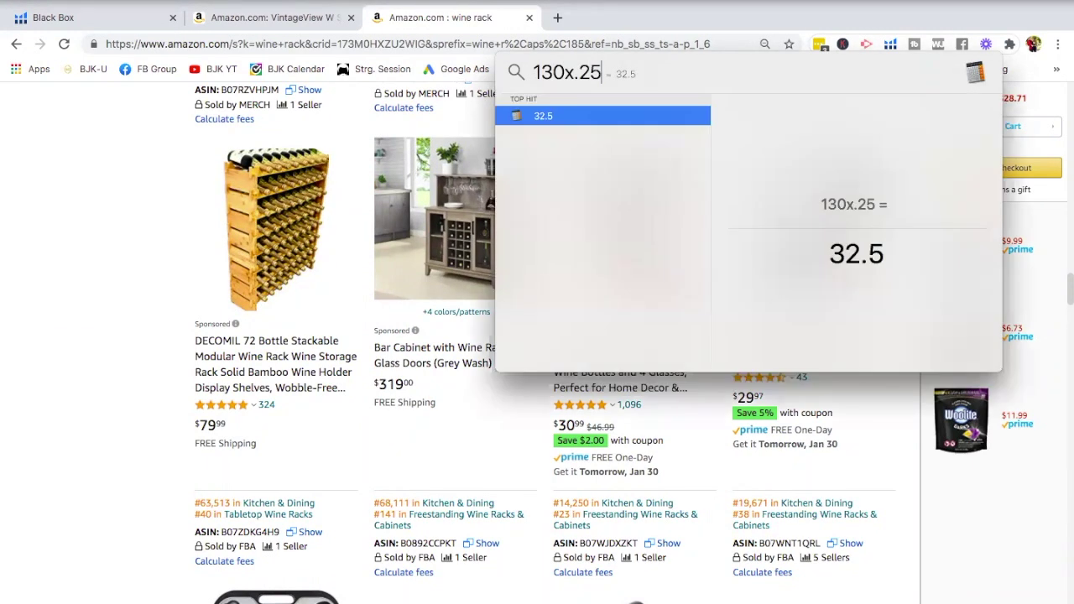
Replace the Spotlight calculation with 30x200 and then 30x300, and close Spotlight
key("BackSpace")
key("BackSpace")
key("BackSpace")
key("BackSpace")
key("BackSpace")
key("BackSpace")
key("BackSpace")
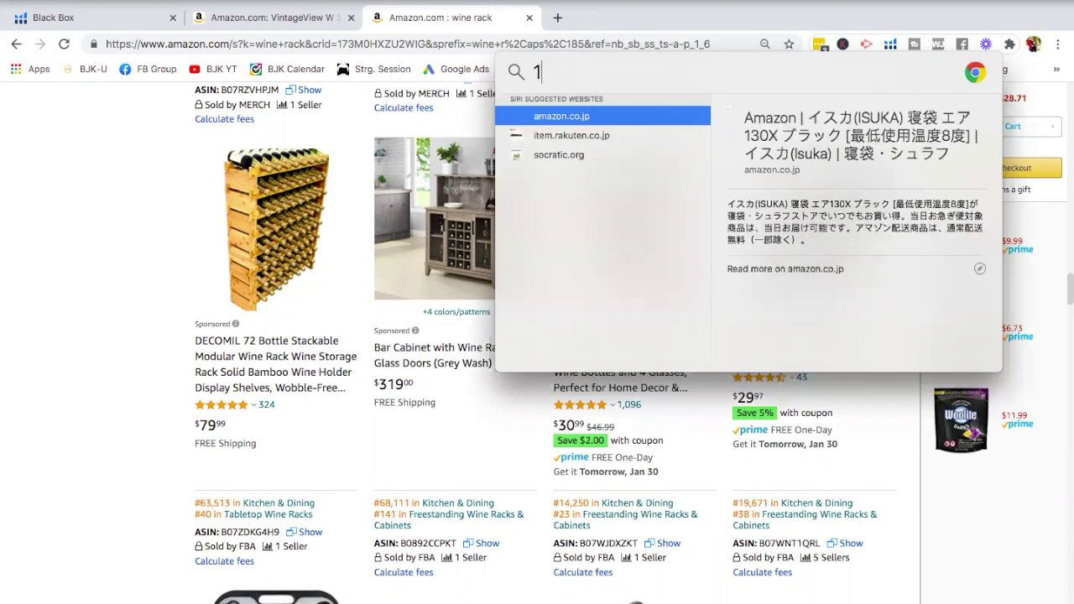
type("30x200")
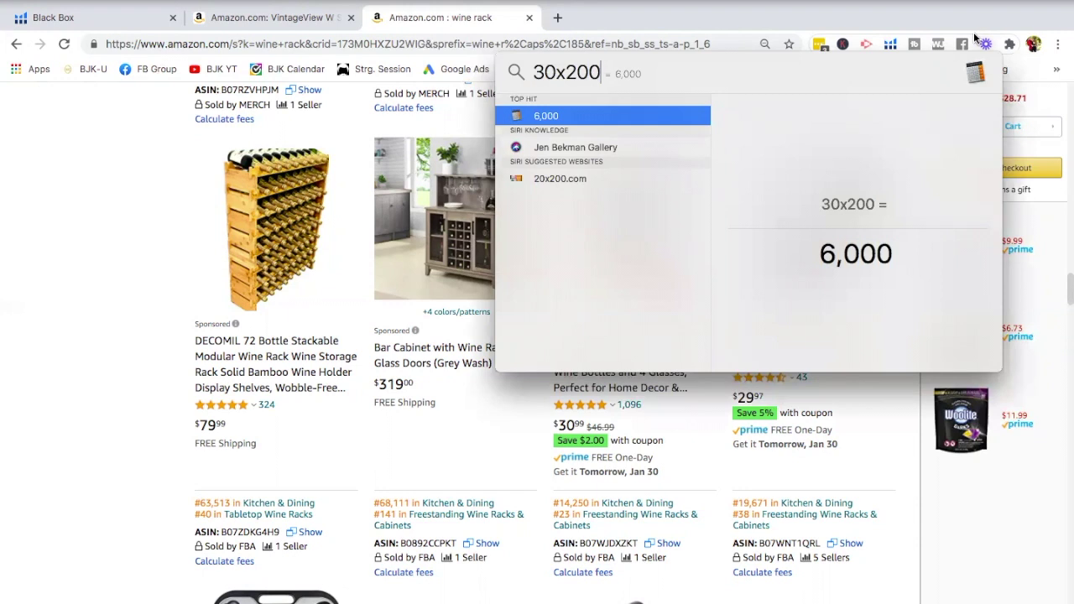
key("BackSpace")
key("BackSpace")
key("BackSpace")
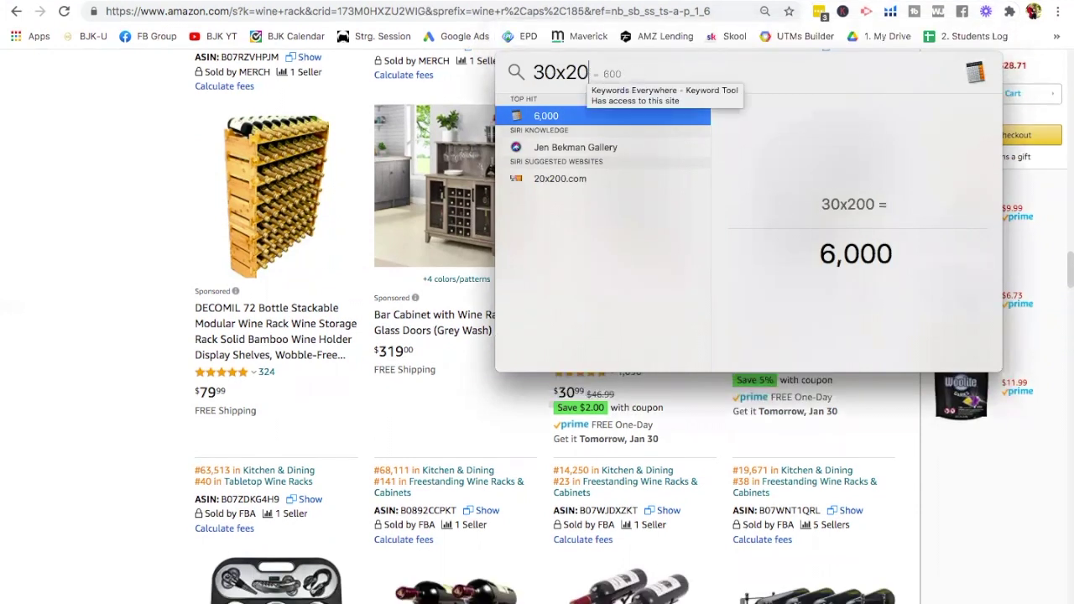
type("300")
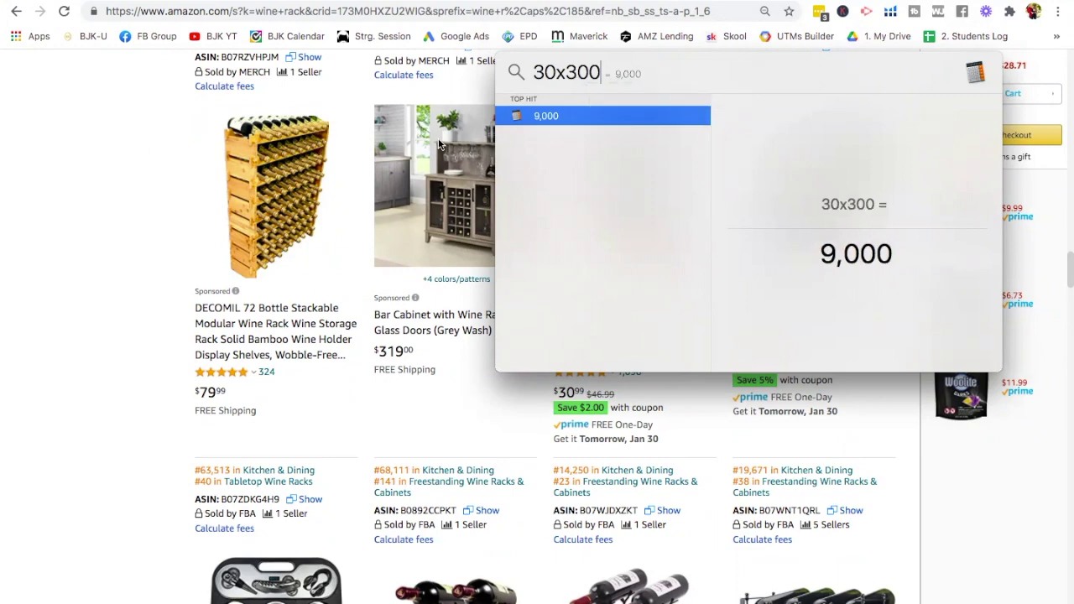
left_click(70, 167)
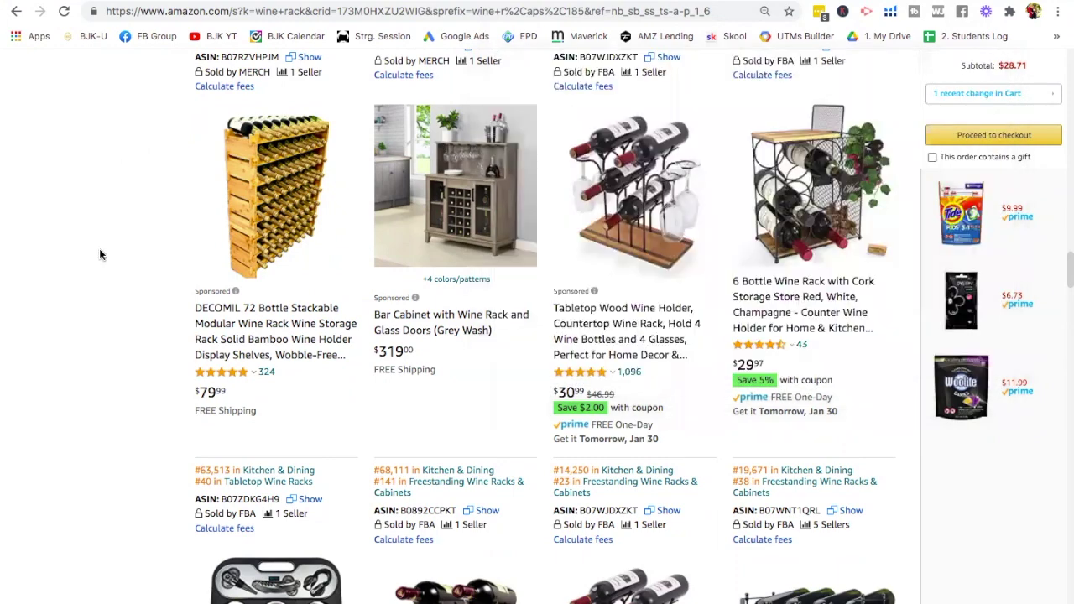
Browse further "wine rack" listings on Amazon, examining the countertop and tabletop styles, their prices and review counts
scroll(484, 338, "down", 3)
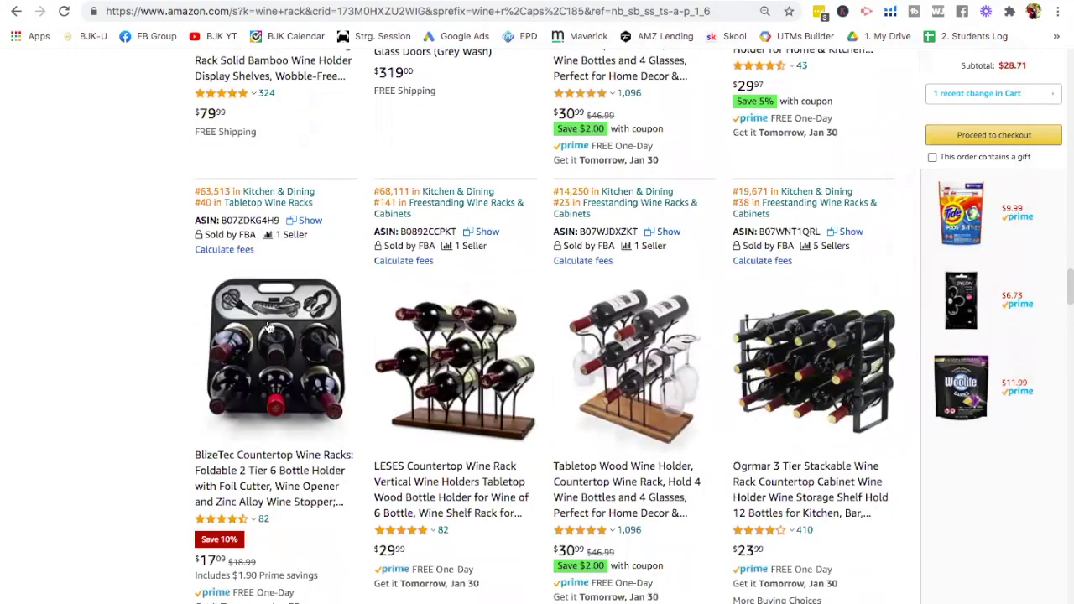
scroll(382, 399, "down", 1)
scroll(382, 399, "down", 5)
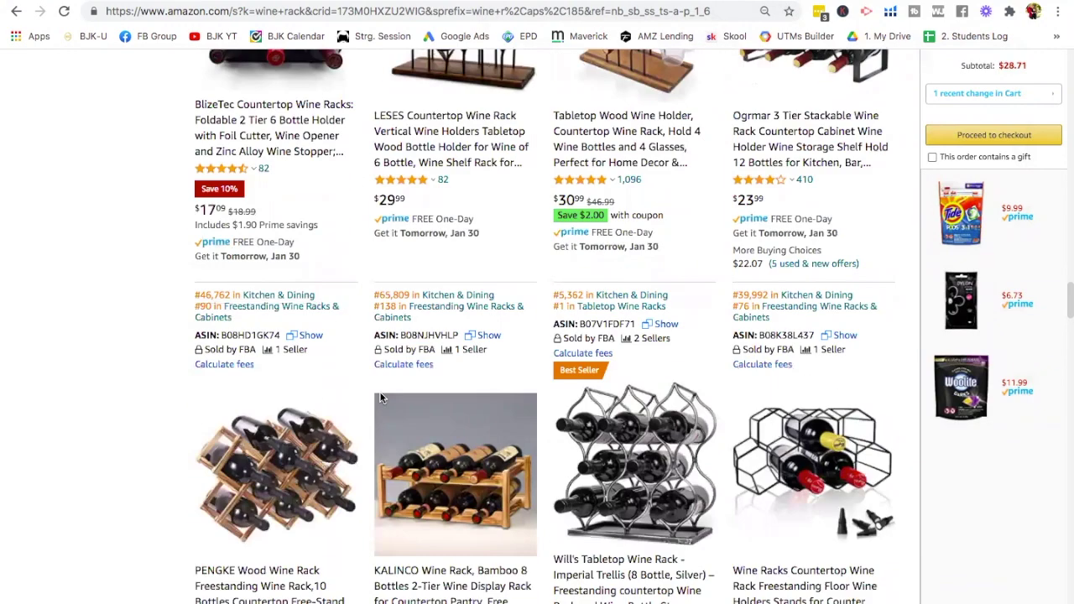
scroll(530, 411, "down", 5)
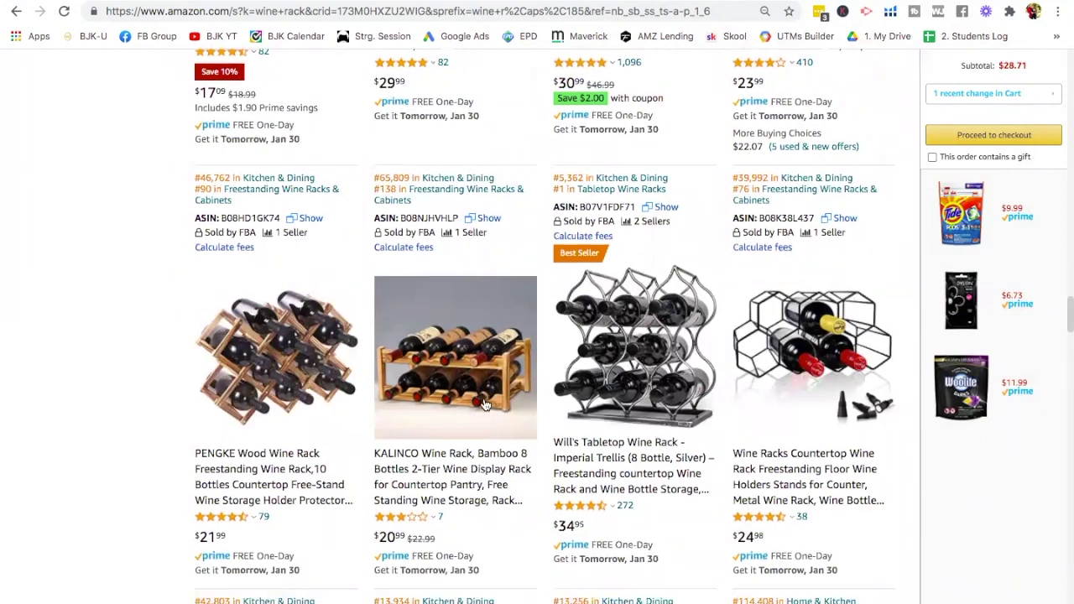
scroll(484, 404, "up", 10)
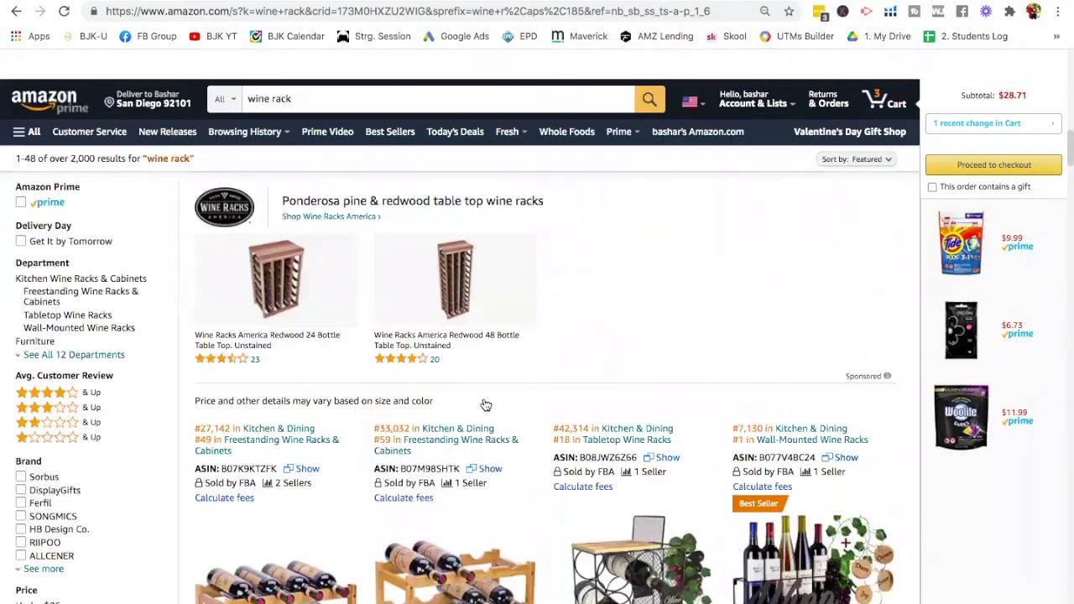
scroll(484, 401, "down", 1)
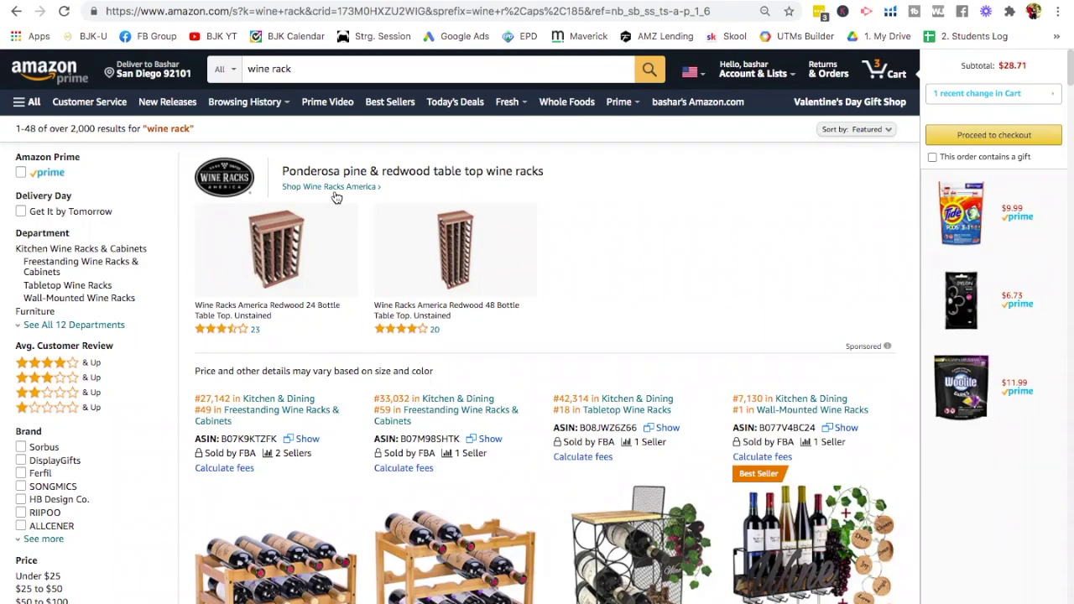
scroll(590, 370, "down", 5)
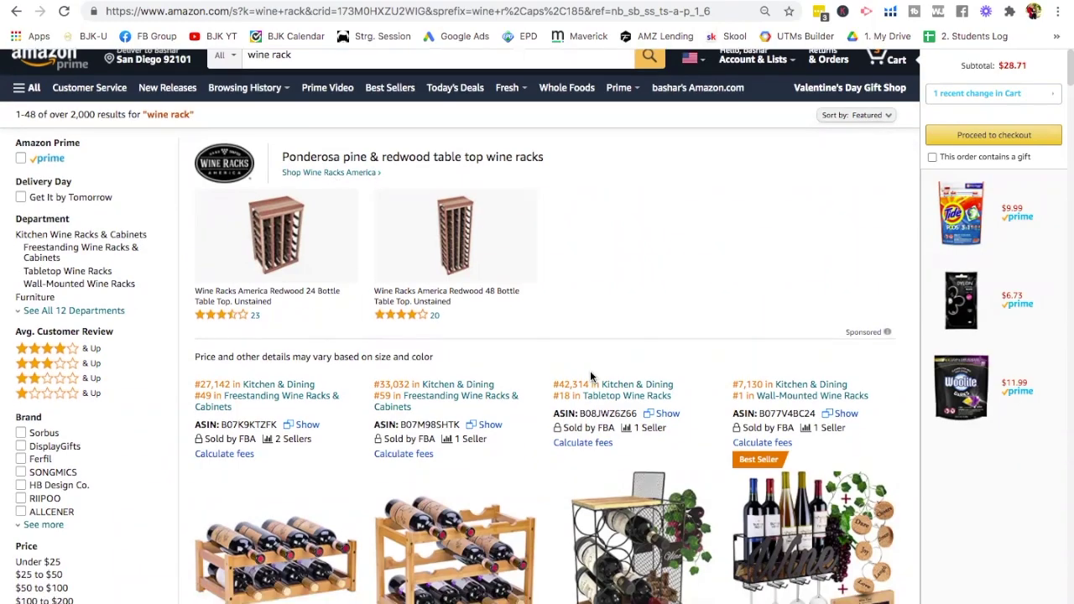
scroll(592, 378, "down", 2)
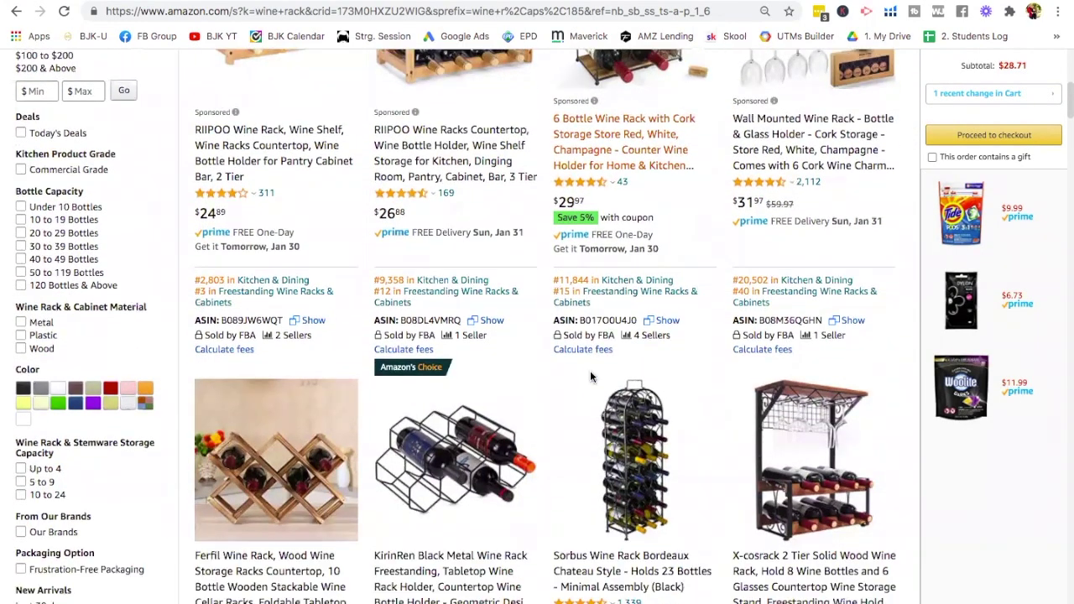
scroll(591, 378, "down", 4)
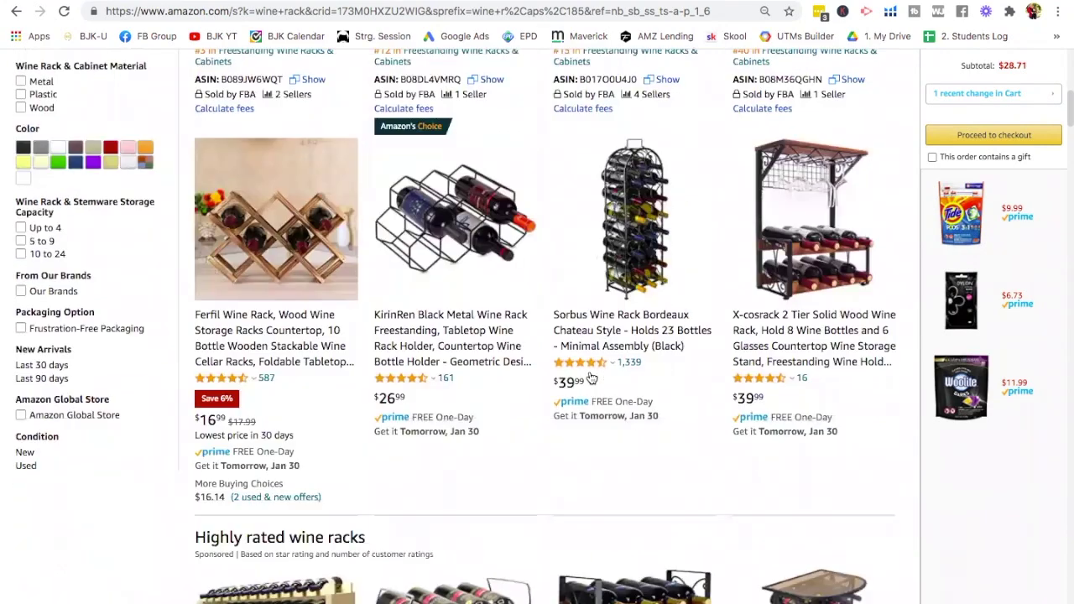
scroll(589, 378, "up", 15)
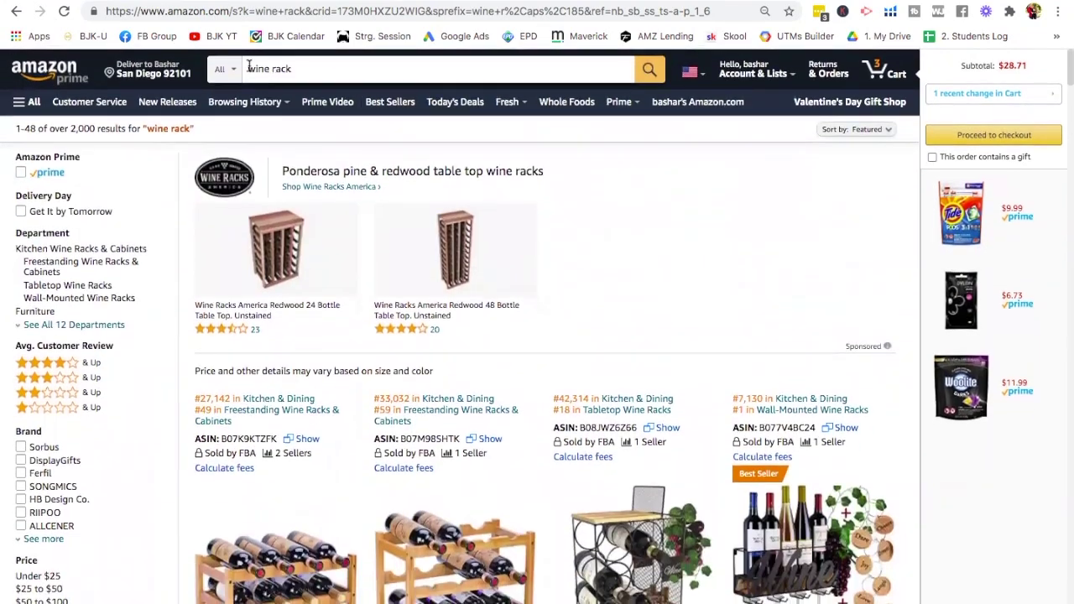
Search Amazon for "countertop wine rack" and run Xray product research on the results
left_click(249, 68)
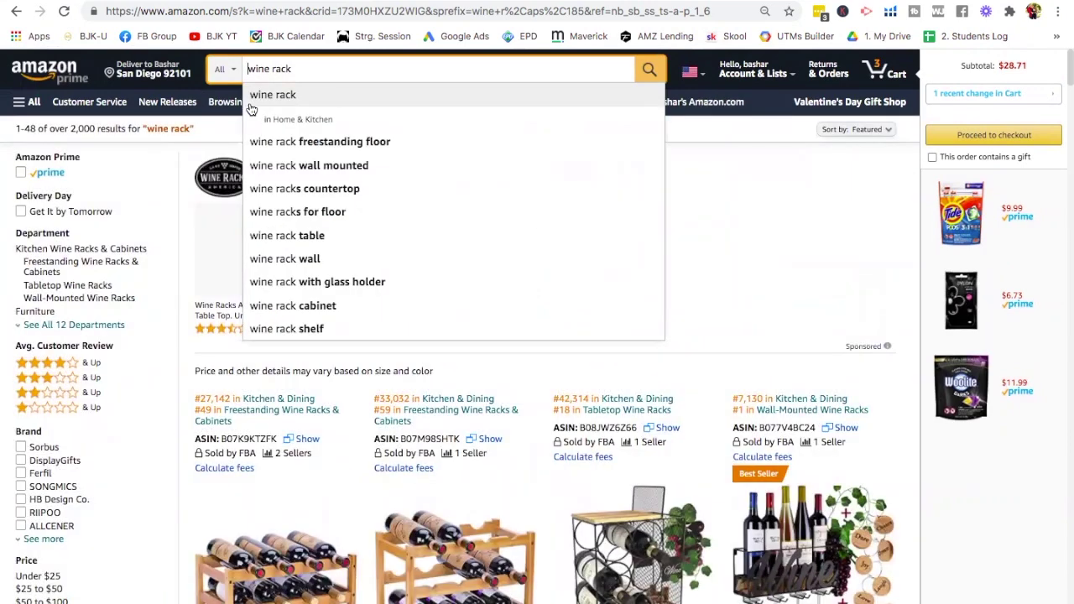
type("countertop")
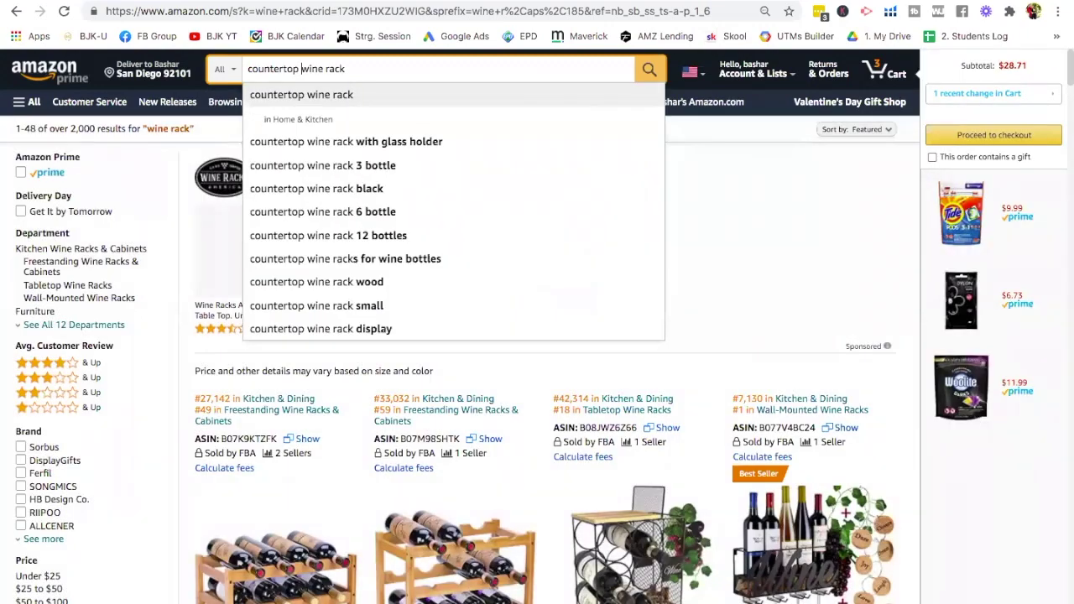
mouse_move(261, 127)
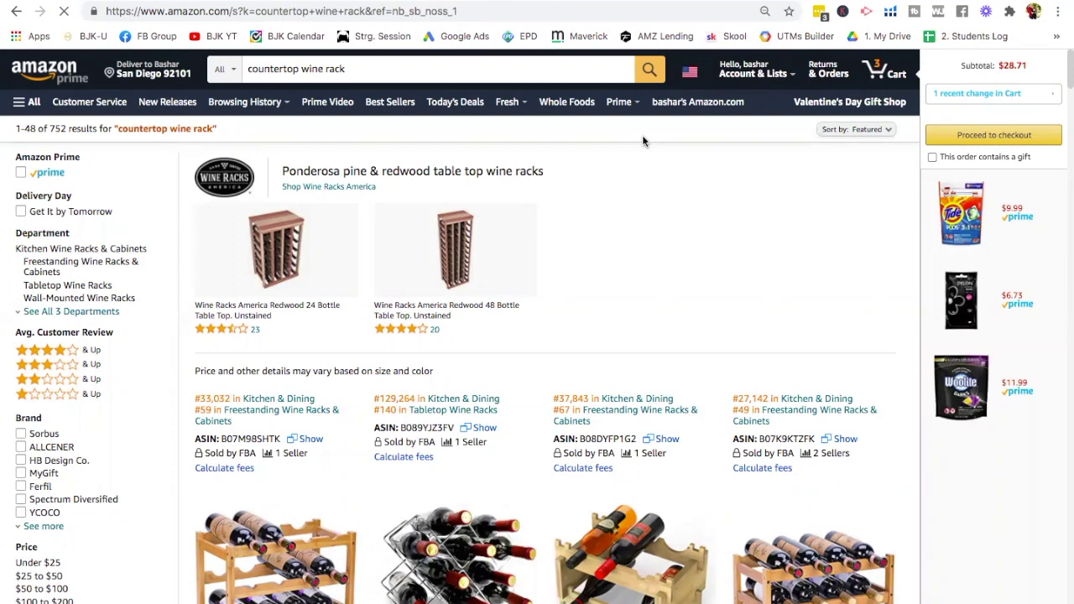
scroll(616, 159, "down", 2)
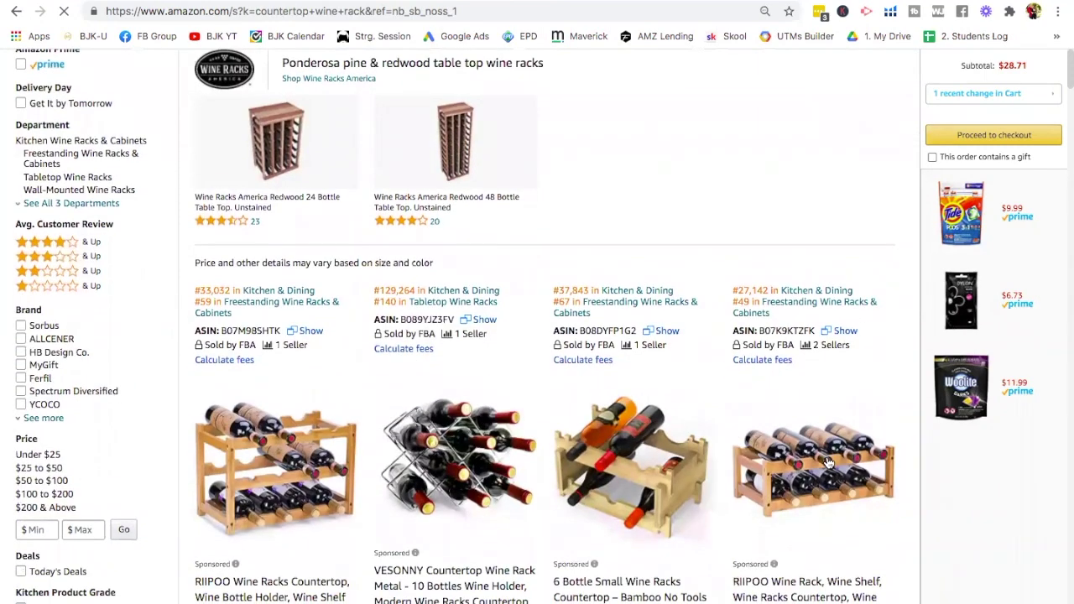
scroll(828, 463, "down", 1)
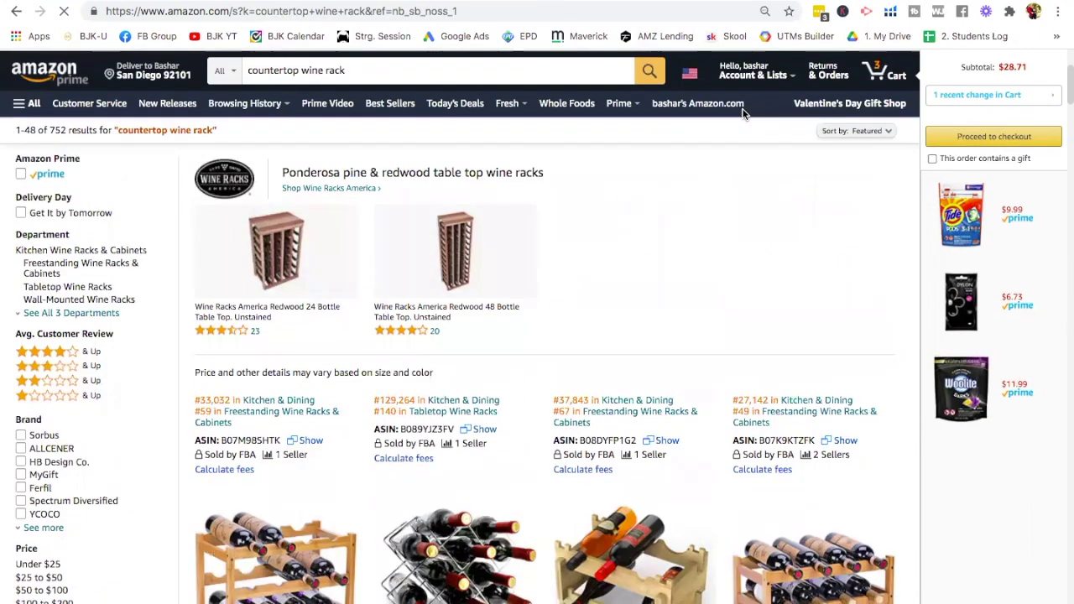
left_click(890, 12)
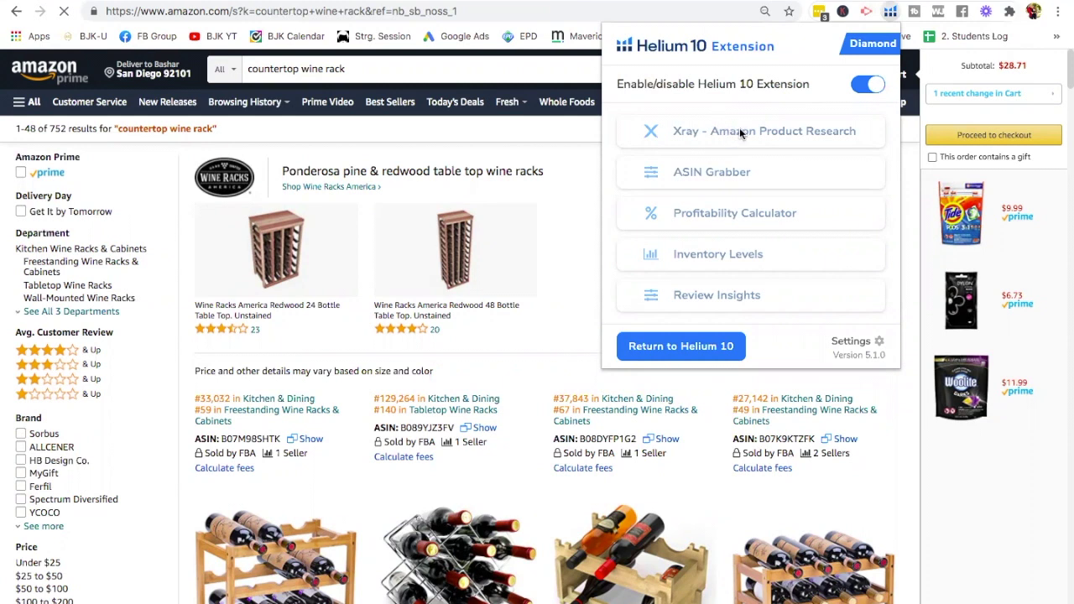
left_click(742, 132)
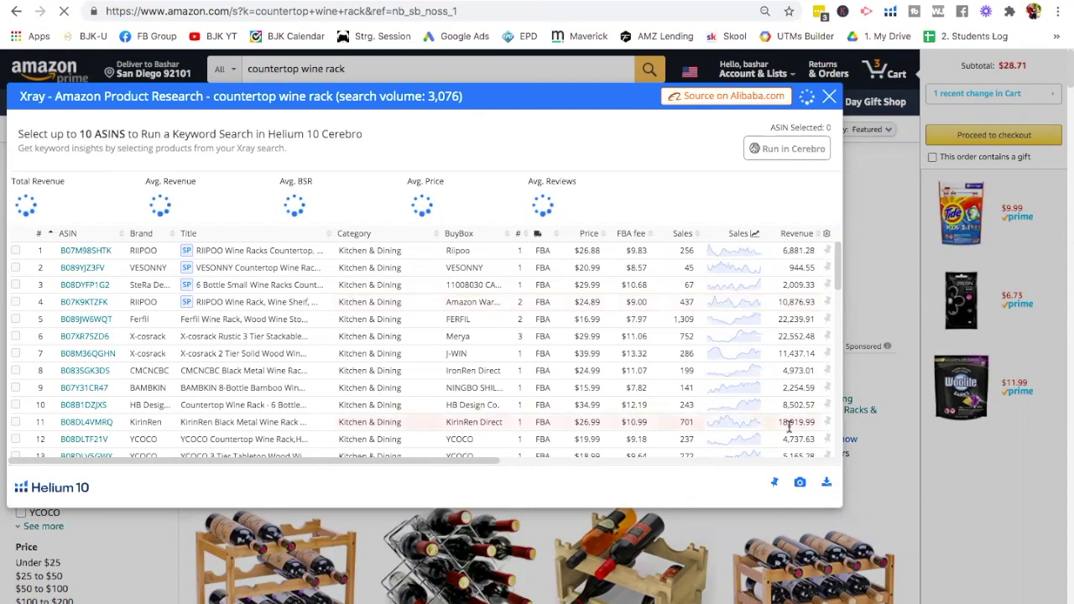
Compare the prices, sales, revenue, BSR, ratings and review counts of the countertop wine racks in Xray
scroll(789, 426, "down", 1)
scroll(788, 427, "down", 1)
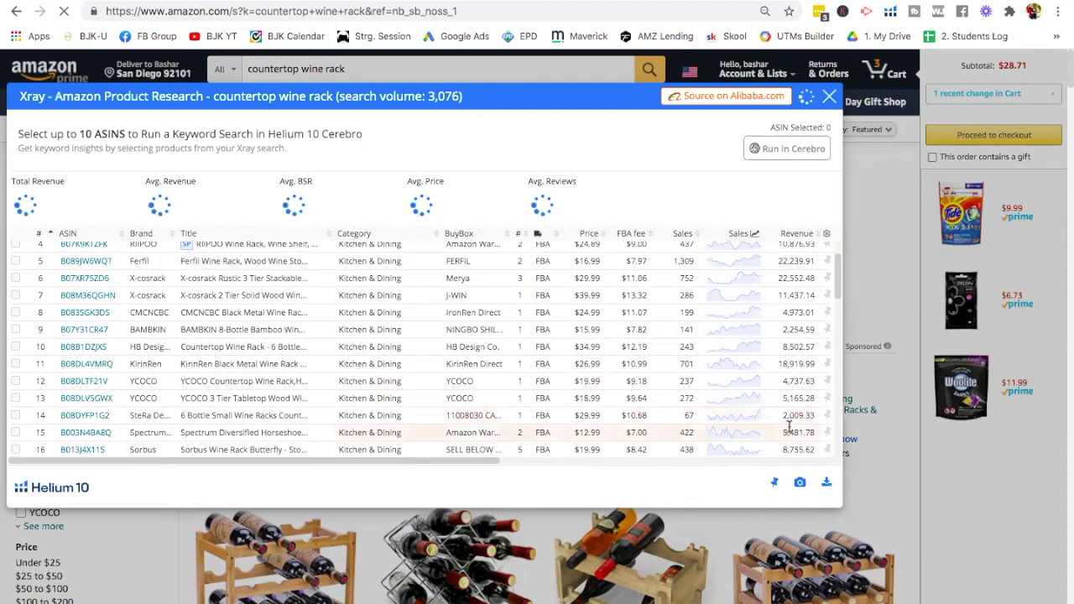
scroll(787, 369, "down", 1)
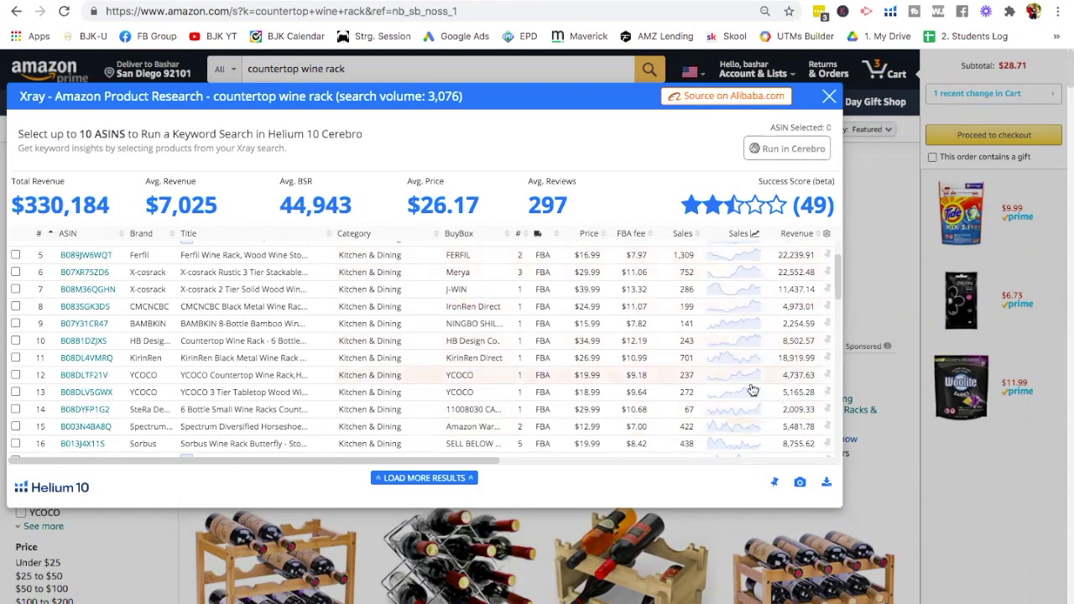
scroll(750, 388, "right", 3)
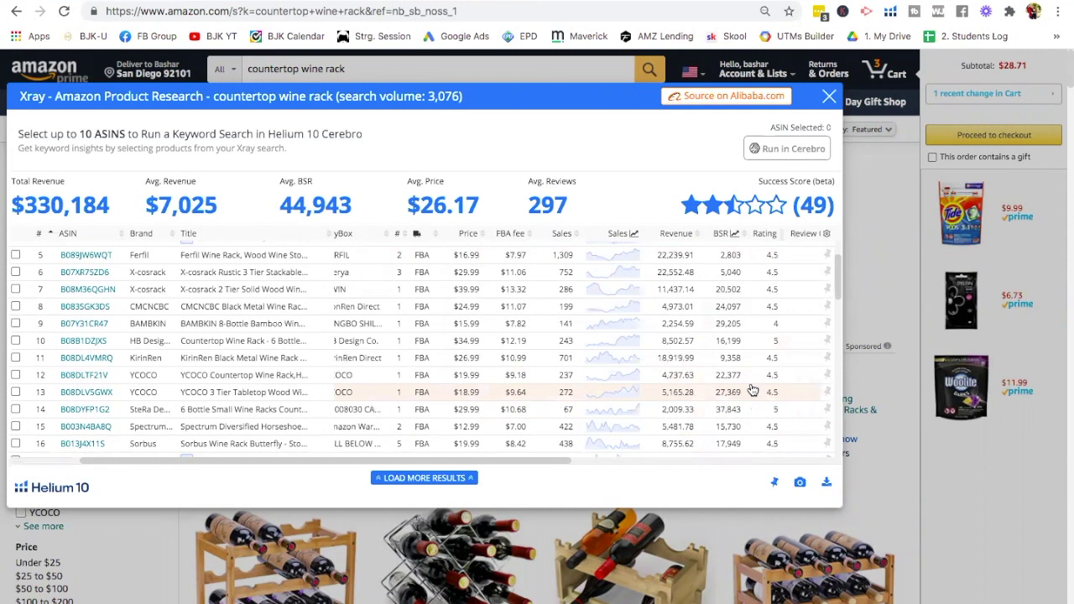
scroll(753, 390, "right", 2)
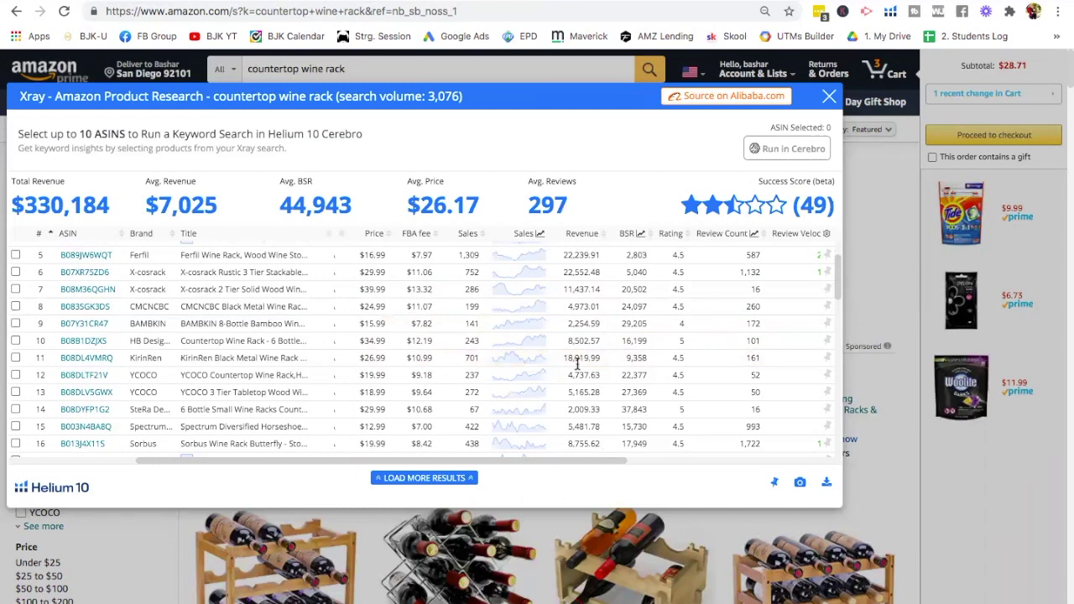
scroll(536, 339, "left", 6)
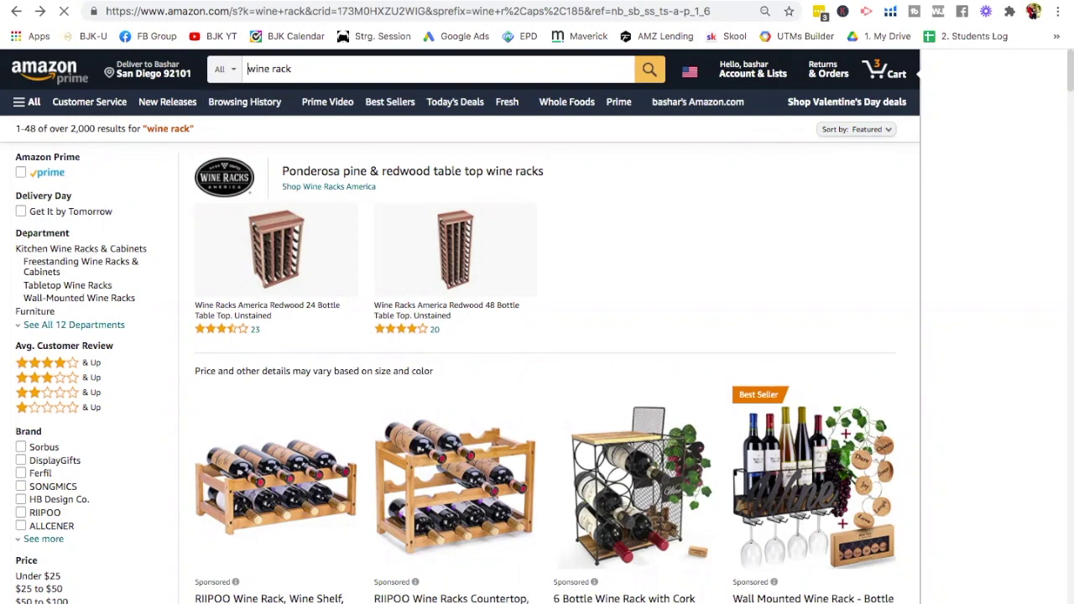
Repeat the Amazon search for "countertop wine rack" from the "wine rack" results and rerun Xray on it
left_click(246, 68)
type("countertop")
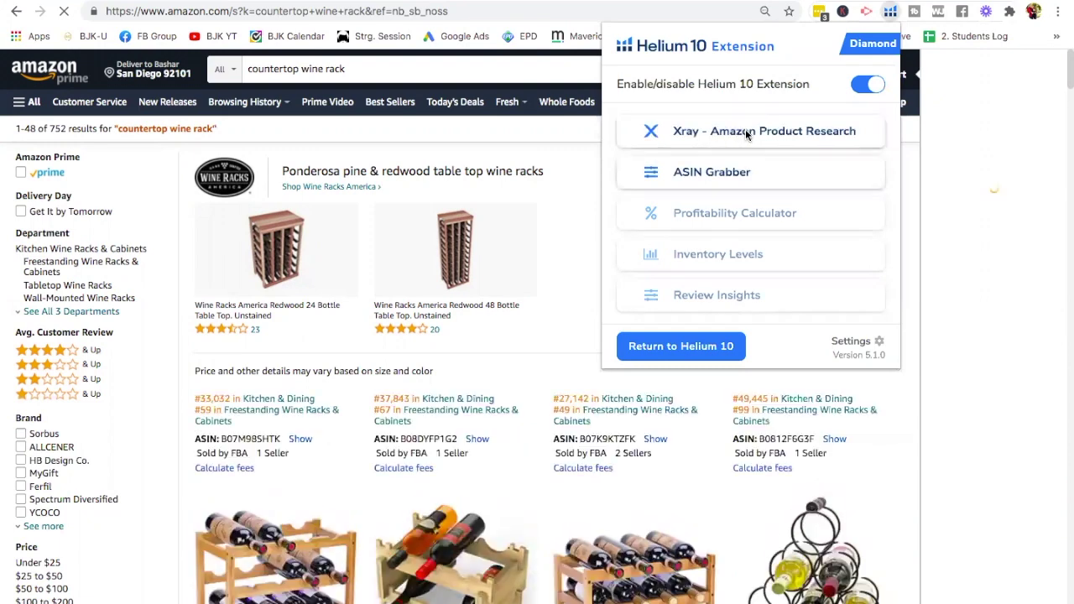
left_click(730, 132)
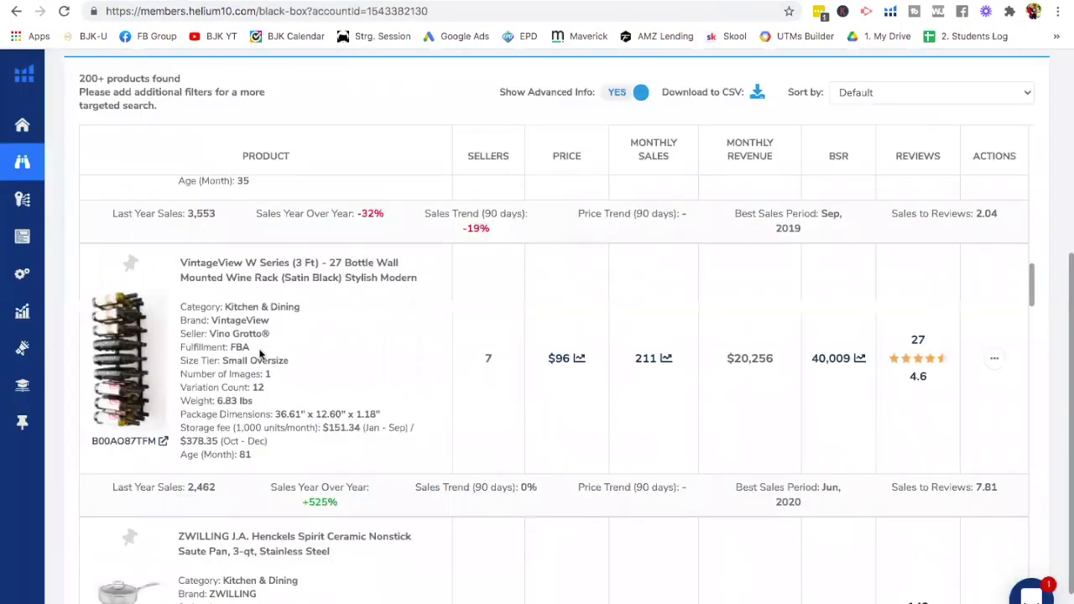
Browse the Black Box product results, examining each listing's category, price, monthly sales, revenue, reviews and sales trends
scroll(260, 354, "up", 2)
scroll(260, 352, "up", 5)
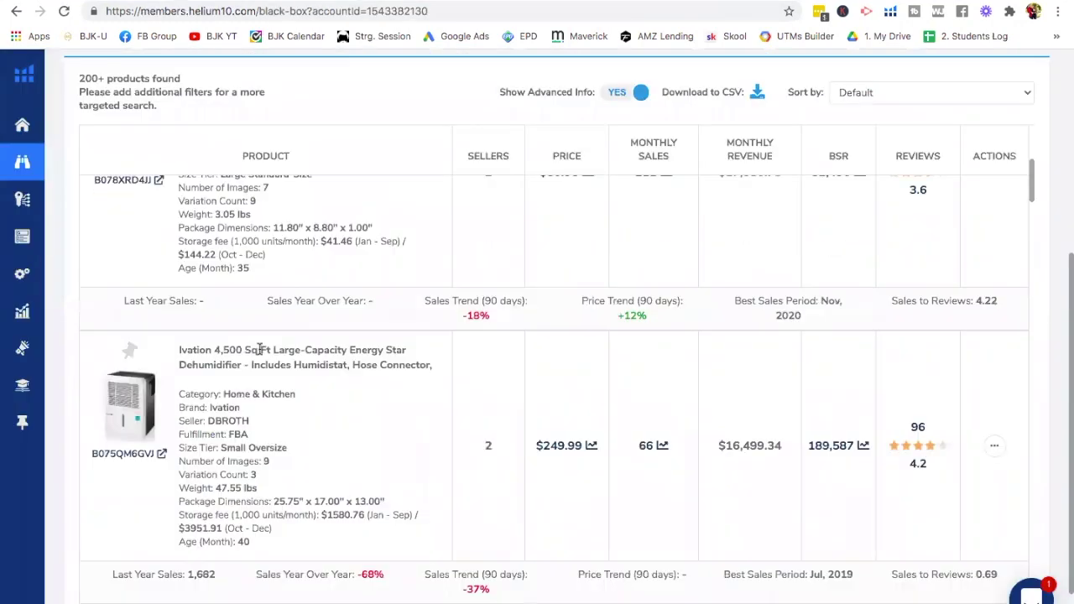
scroll(260, 350, "up", 5)
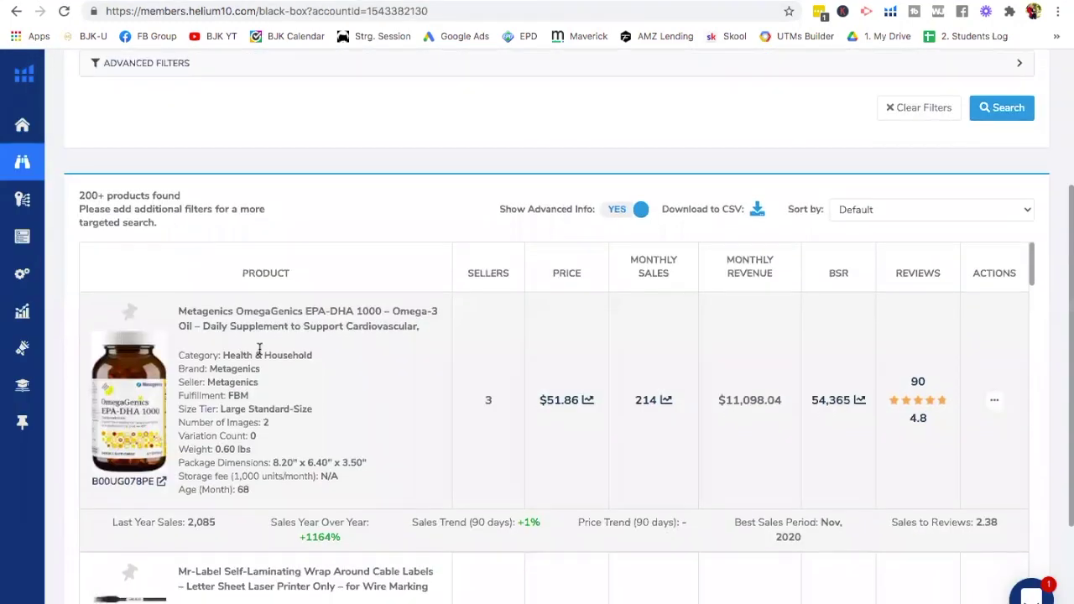
scroll(260, 351, "down", 1)
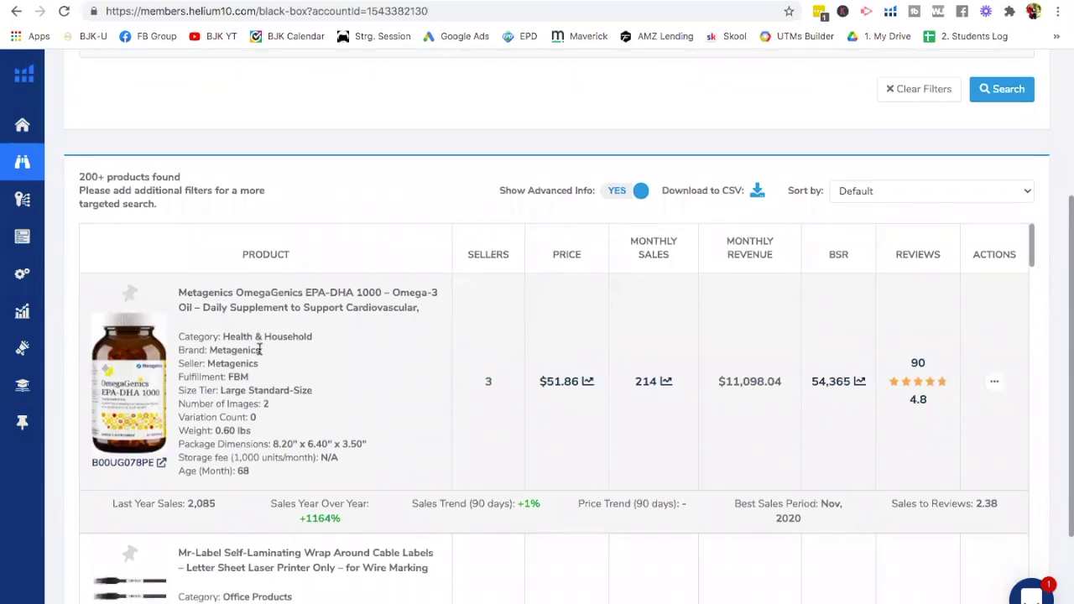
scroll(260, 350, "down", 1)
scroll(260, 351, "down", 1)
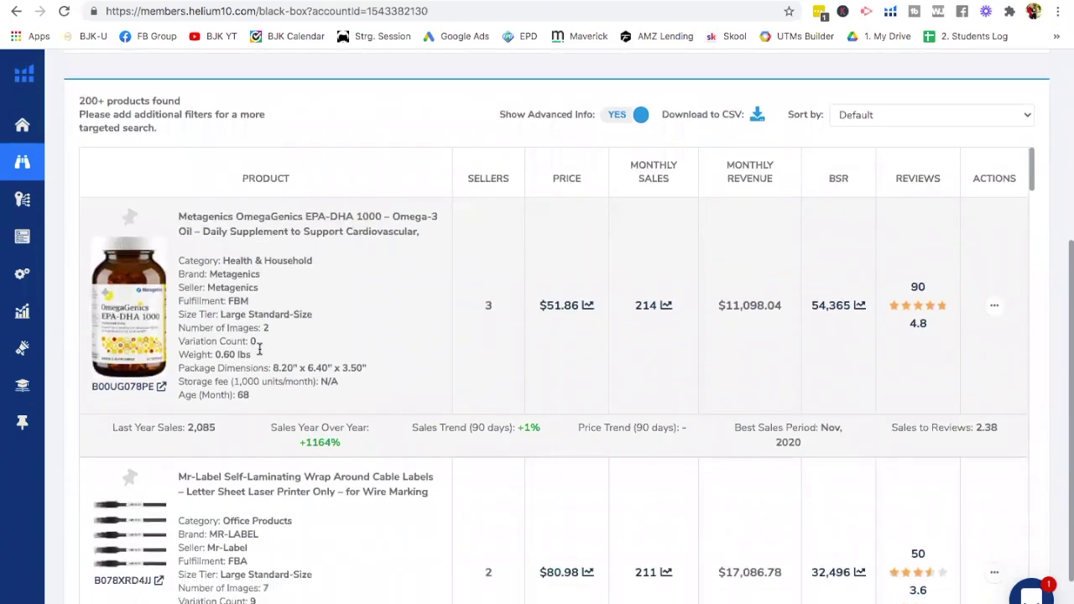
scroll(259, 351, "down", 1)
scroll(259, 351, "up", 1)
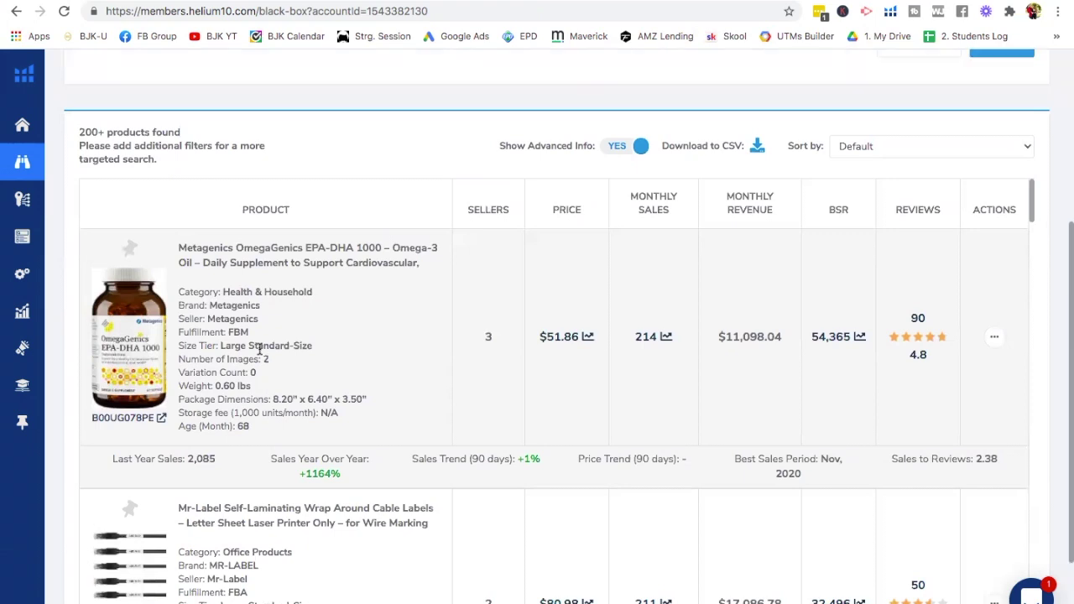
scroll(259, 351, "up", 1)
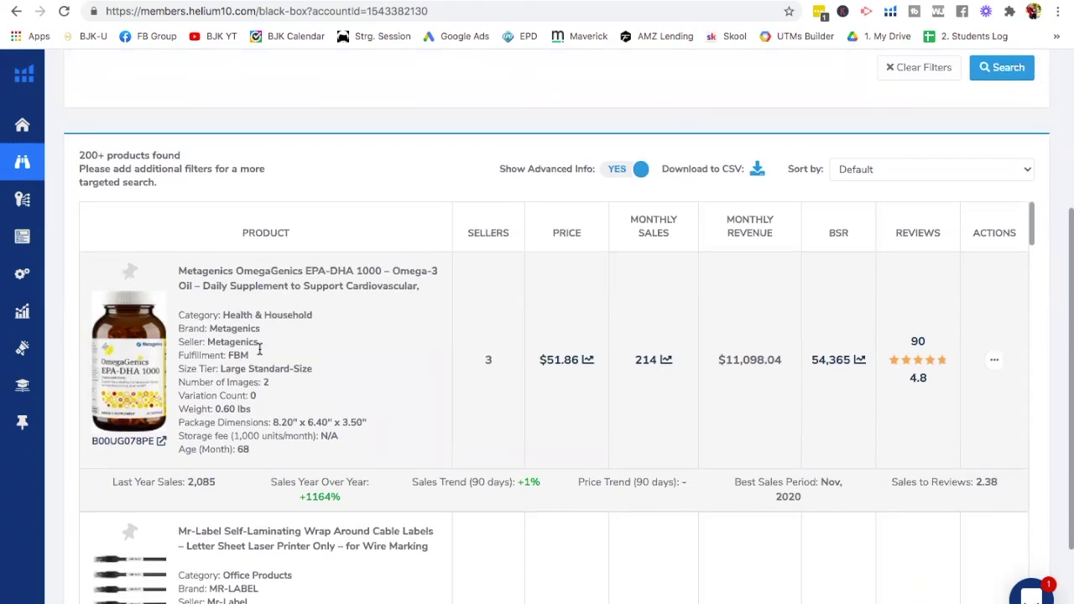
scroll(239, 349, "down", 1)
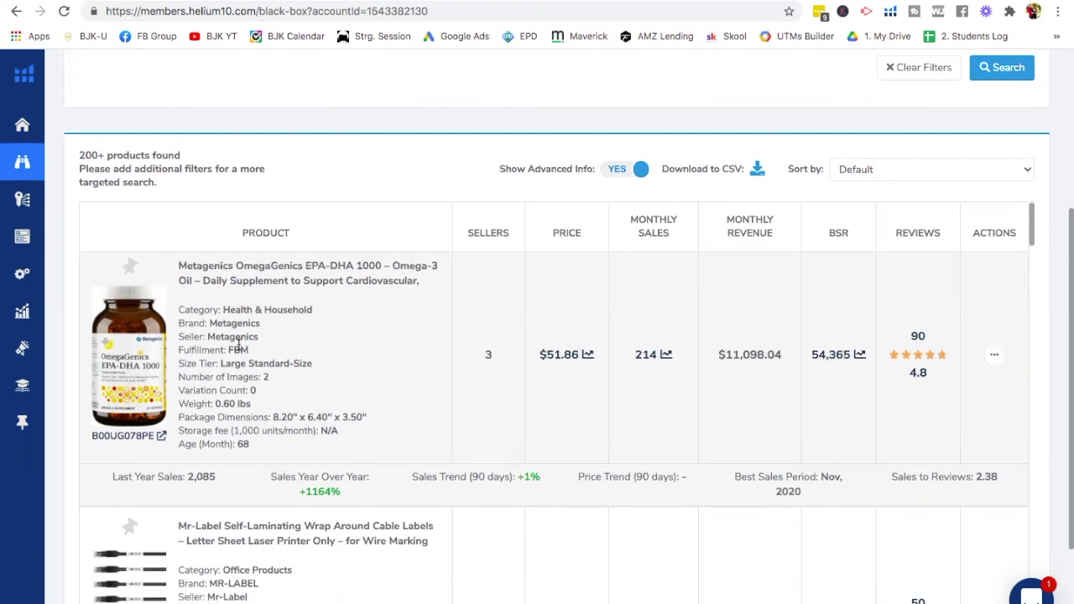
scroll(239, 349, "down", 2)
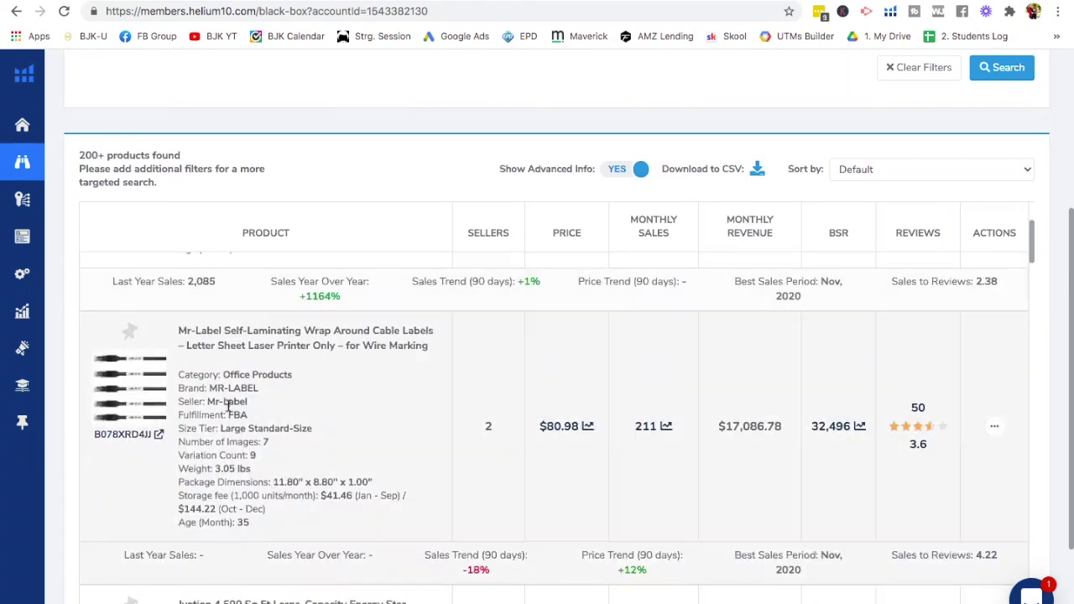
scroll(228, 405, "up", 1)
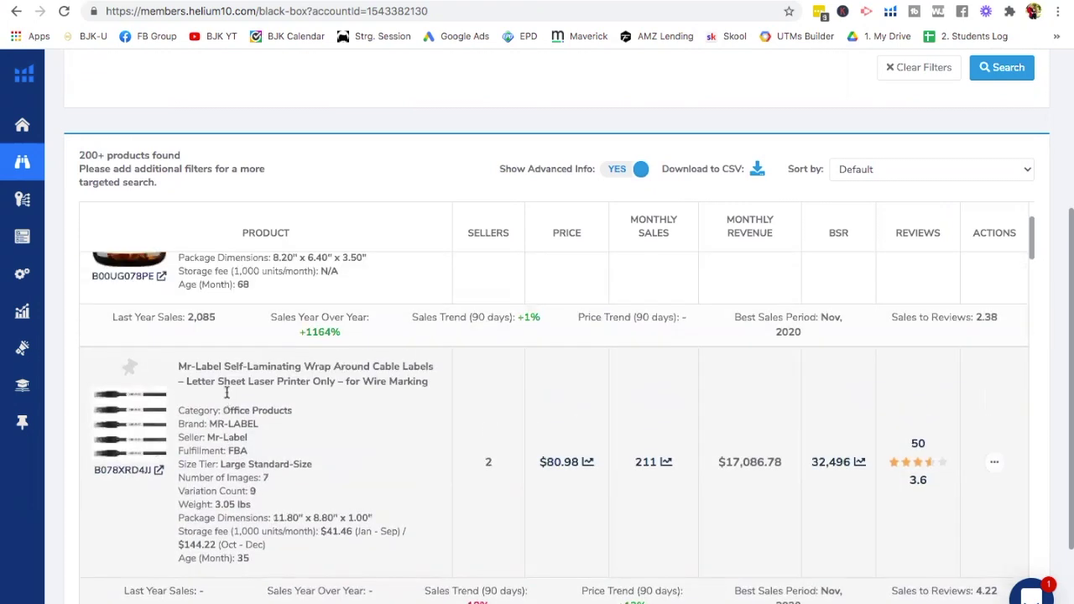
scroll(227, 391, "up", 4)
scroll(226, 392, "down", 3)
scroll(227, 391, "down", 3)
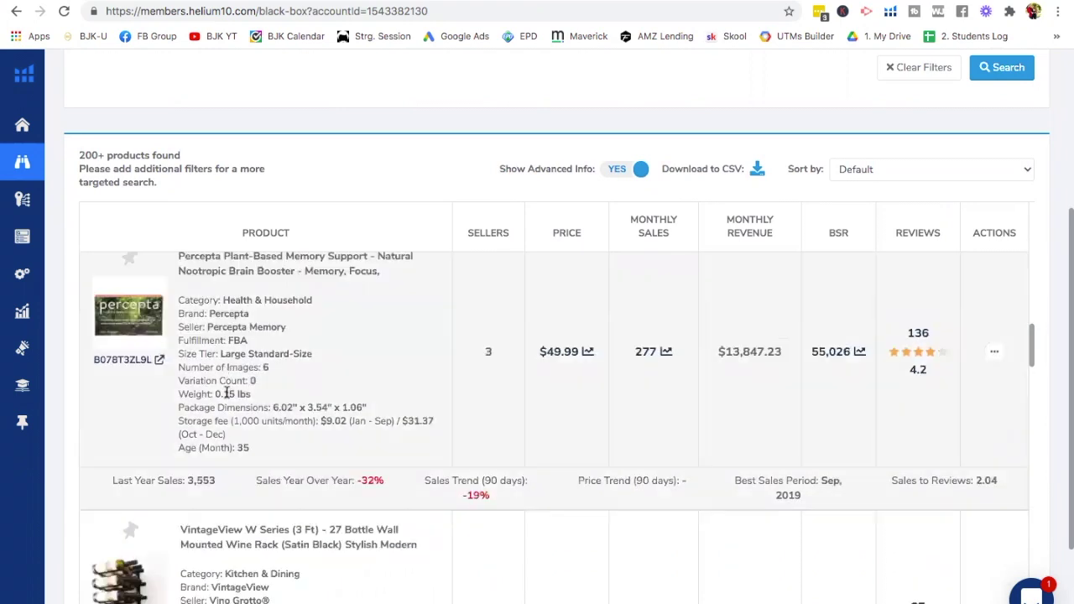
scroll(226, 392, "down", 3)
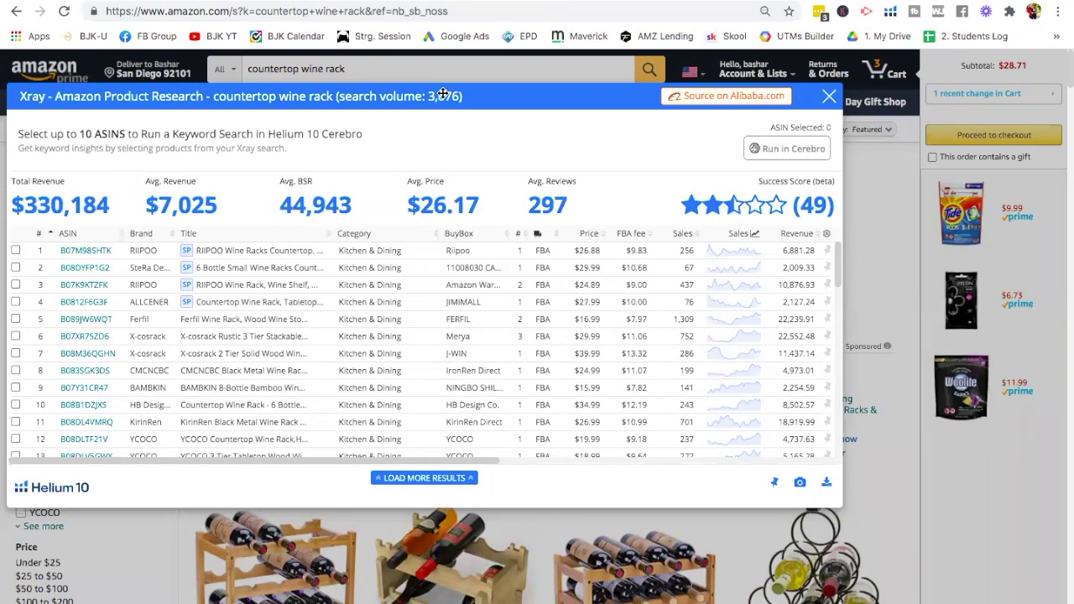
Remove the first four sponsored listings from the "countertop wine rack" Xray results on Amazon
left_click(40, 251)
left_click(39, 250)
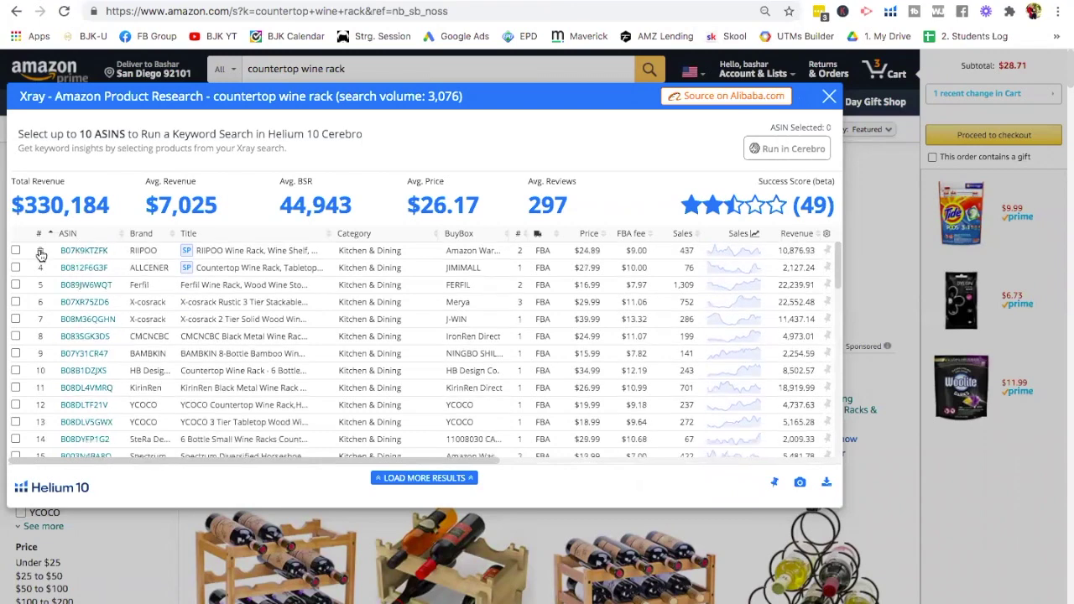
left_click(39, 251)
left_click(40, 250)
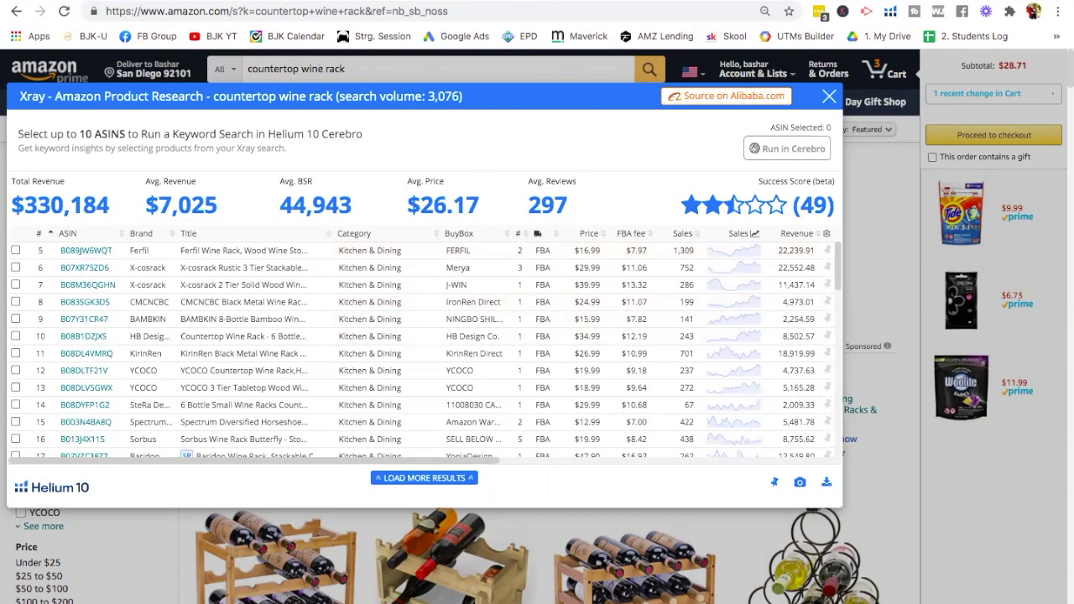
Open the BJK-U course dashboard in a new tab and check the lesson list for Week 2
key("ctrl+t")
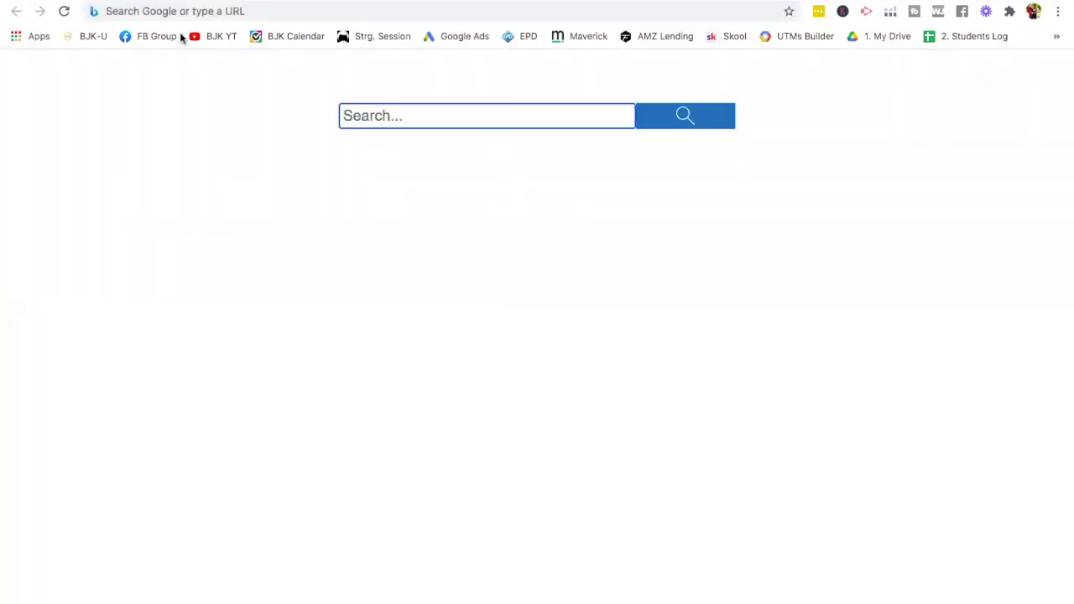
left_click(81, 36)
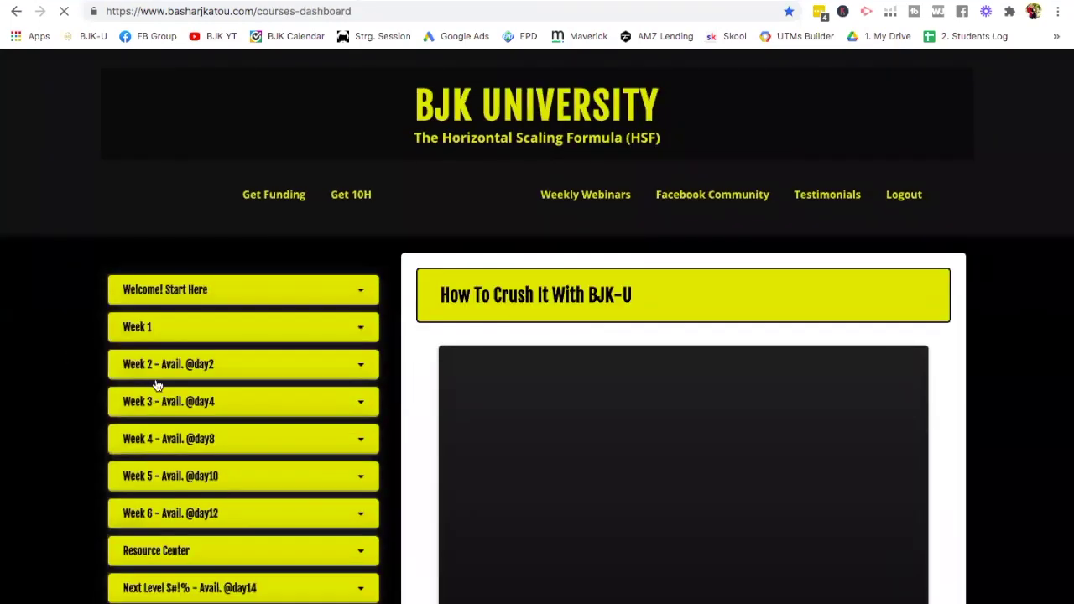
left_click(165, 366)
scroll(170, 397, "down", 2)
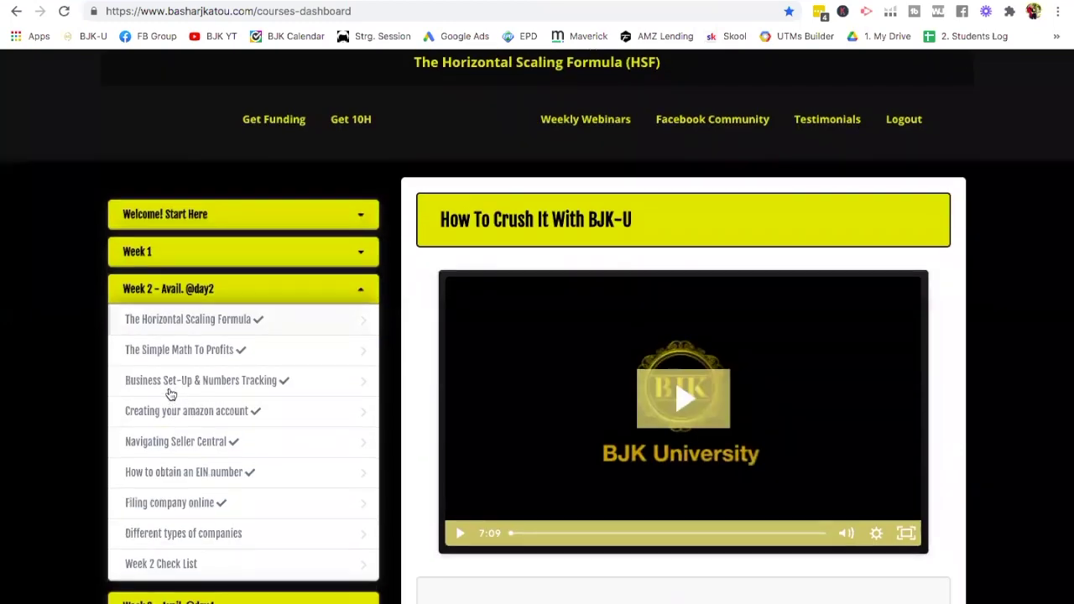
left_click(145, 298)
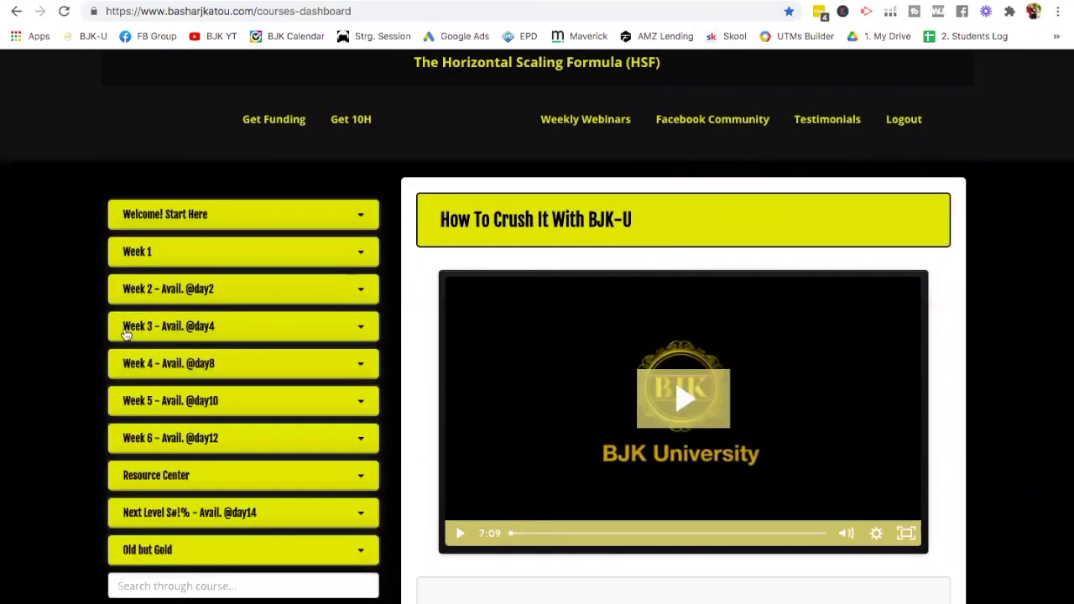
Open "The 15 commandments" lesson from Week 3 and its linked Google Sheets criteria spreadsheet
left_click(109, 319)
scroll(109, 317, "down", 2)
scroll(109, 317, "down", 2)
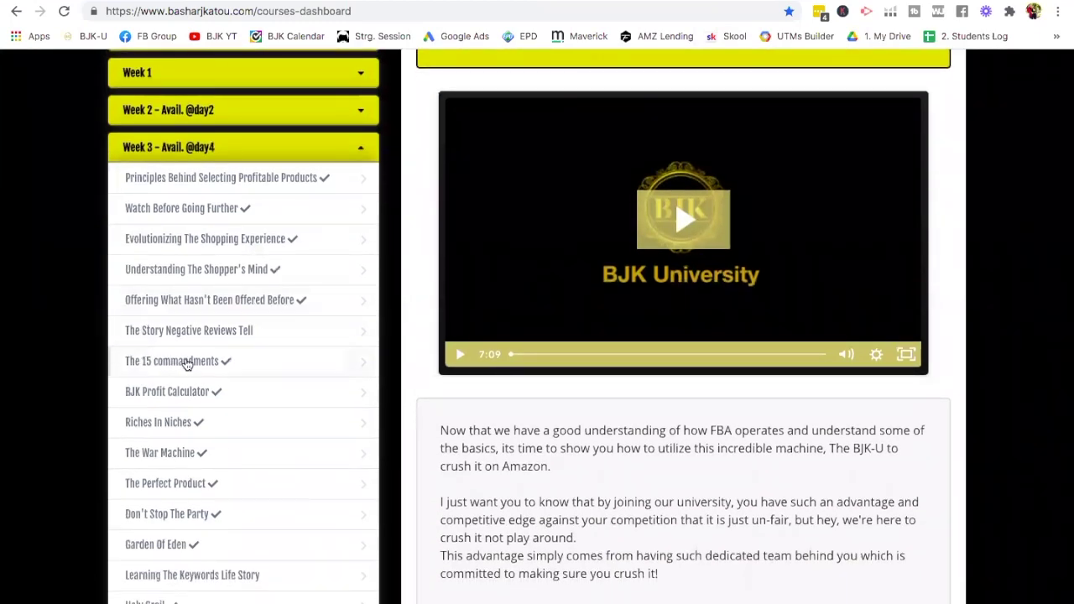
left_click(212, 365)
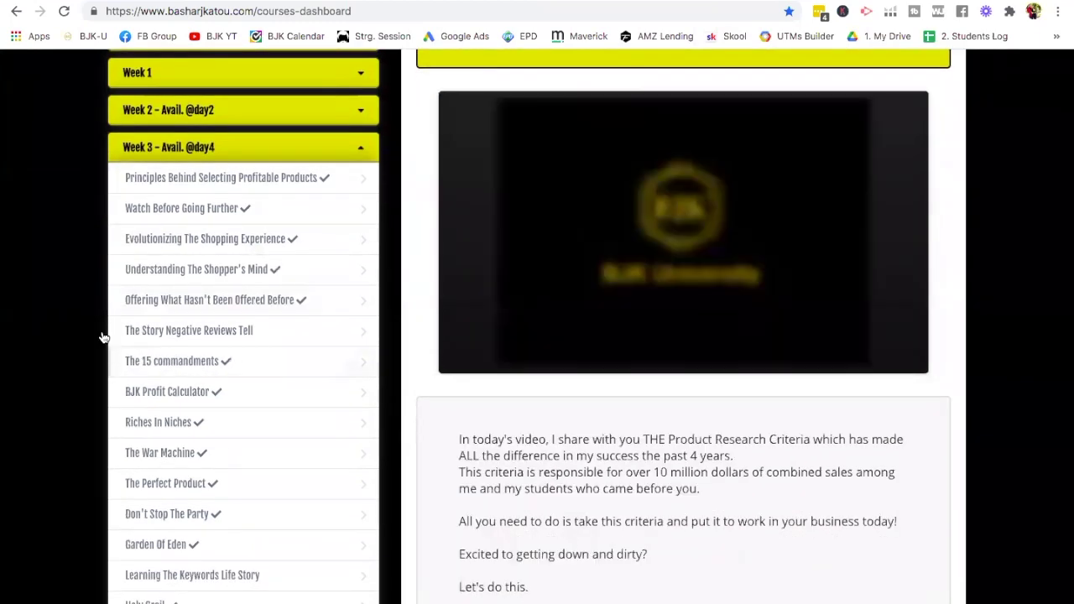
scroll(101, 335, "down", 4)
left_click(491, 511)
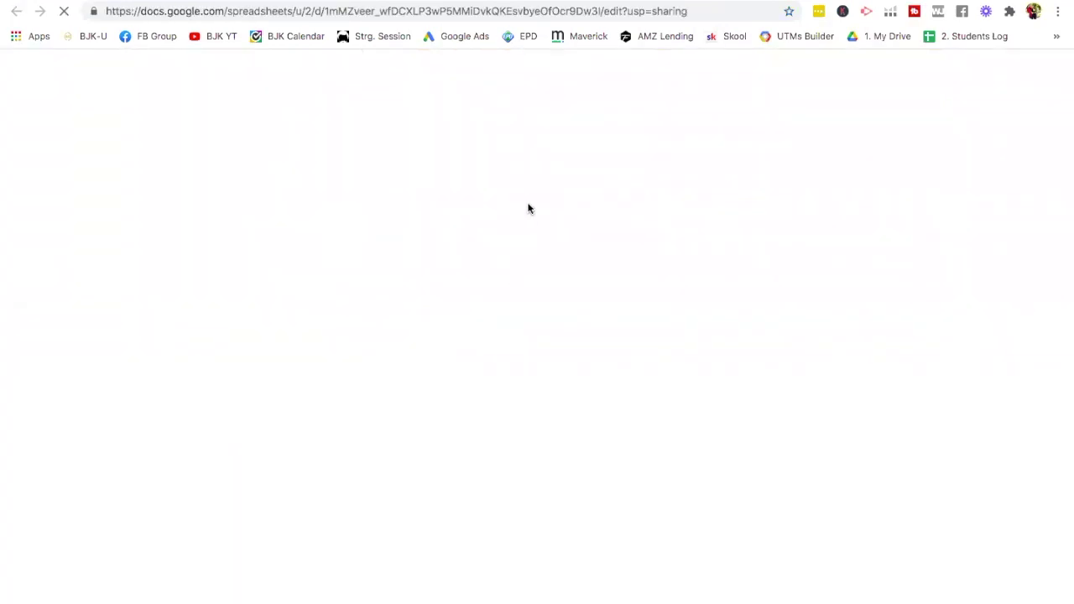
Set the Reviews criterion in the 15 Commandements sheet to "around 100-200"
mouse_move(548, 599)
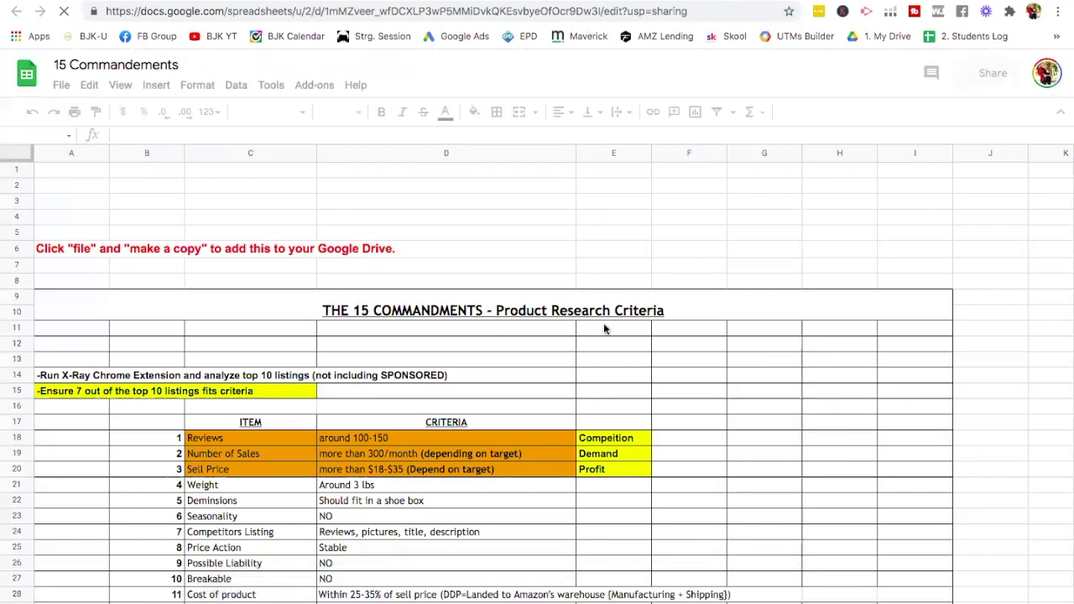
scroll(487, 353, "down", 1)
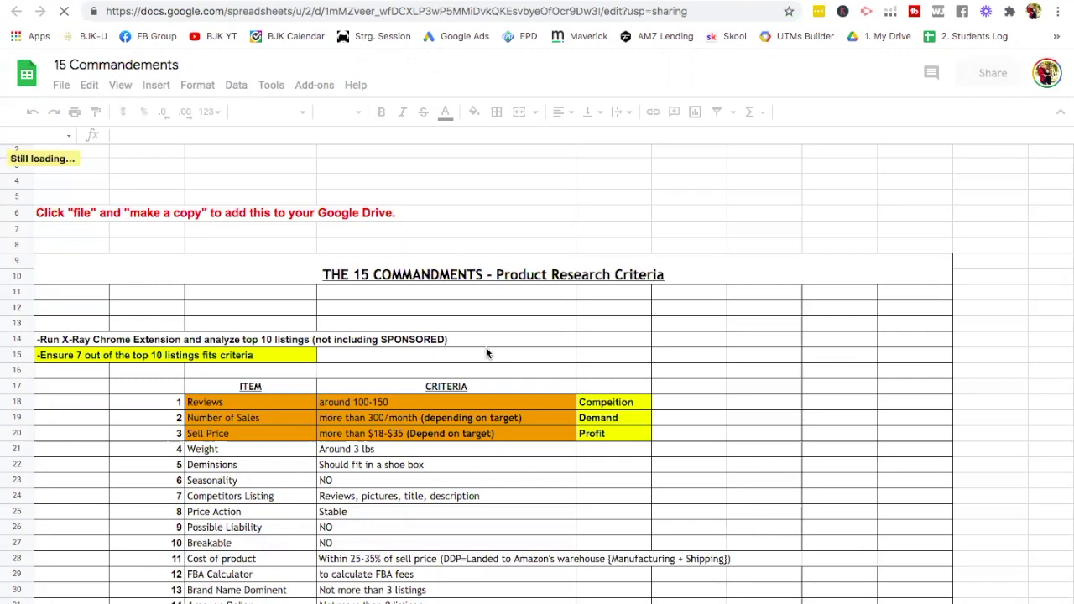
scroll(486, 354, "down", 3)
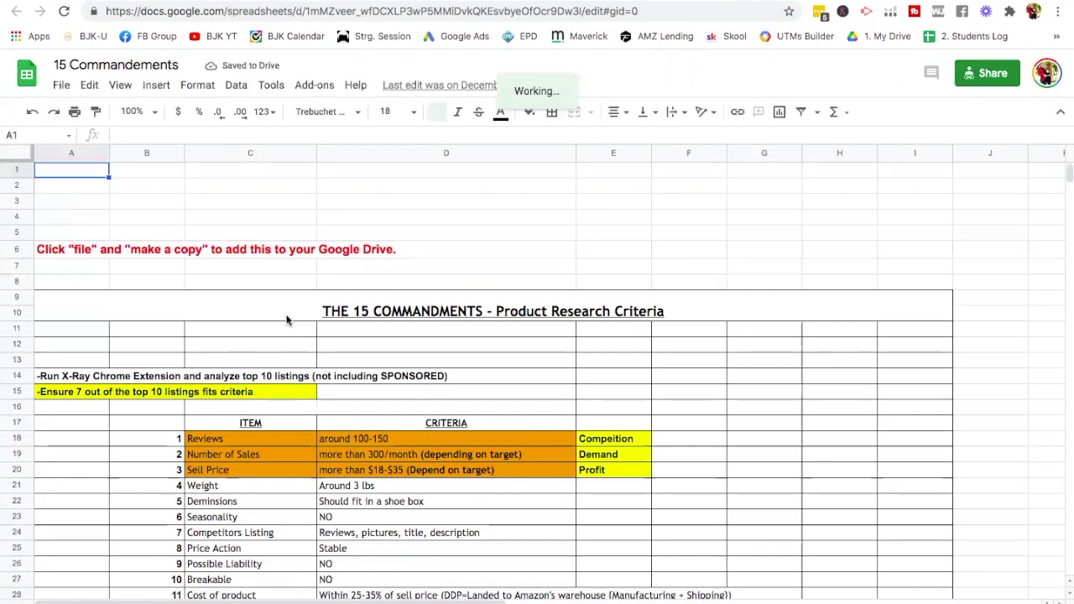
scroll(286, 319, "down", 2)
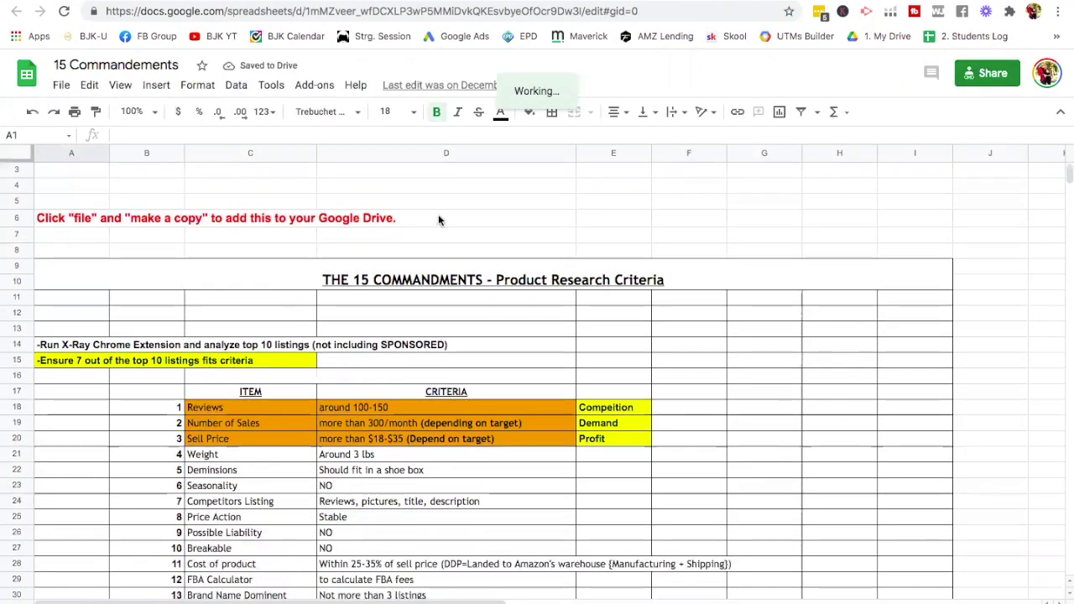
scroll(438, 216, "down", 2)
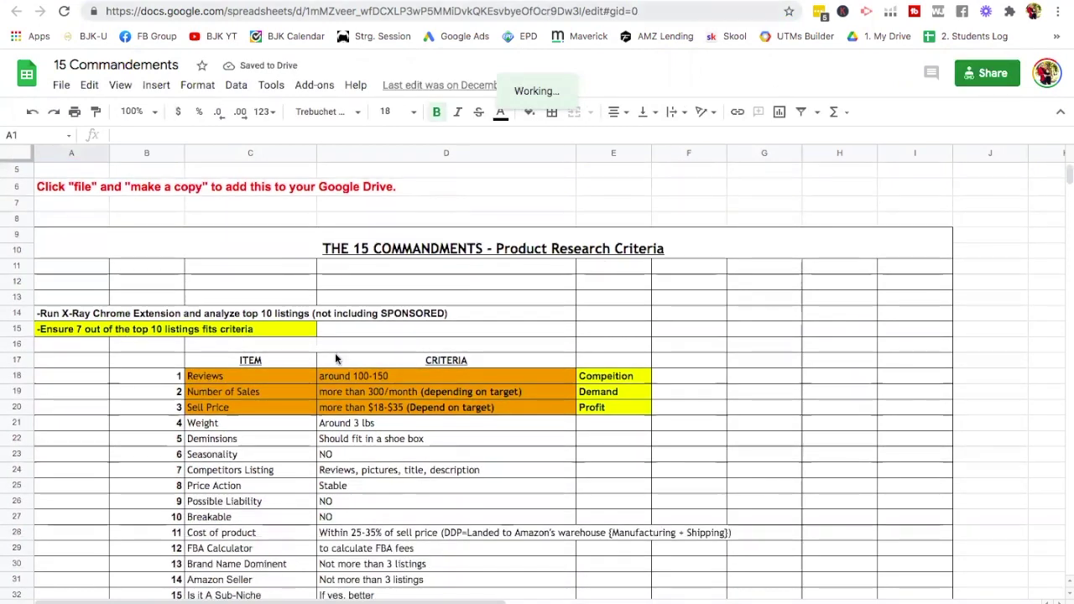
left_click(391, 377)
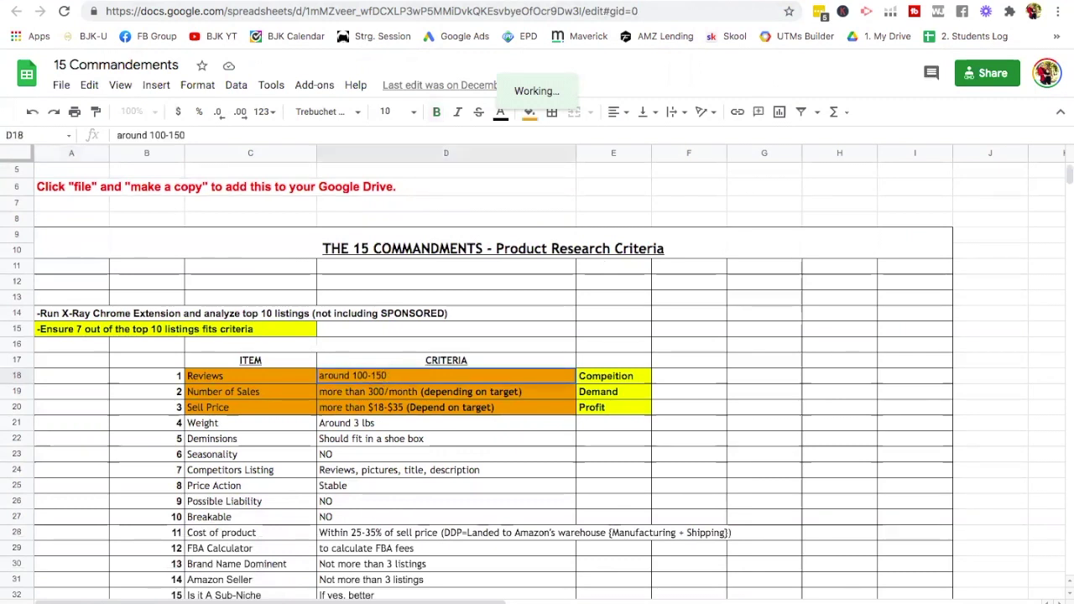
key("BackSpace")
key("BackSpace")
key("BackSpace")
key("BackSpace")
key("BackSpace")
key("BackSpace")
key("BackSpace")
key("BackSpace")
key("BackSpace")
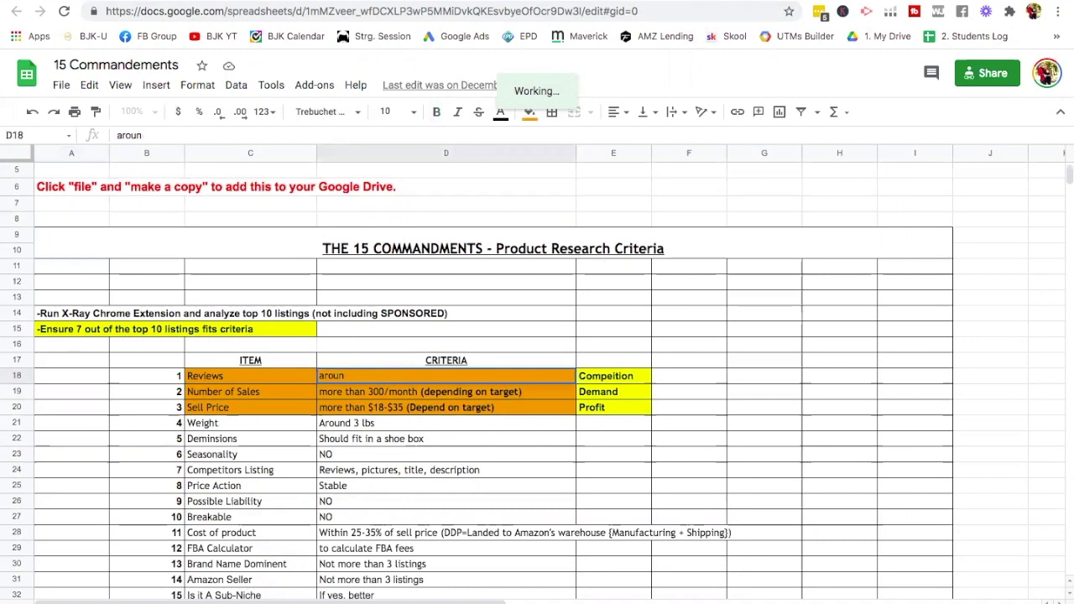
type("d 100-200")
left_click(475, 409)
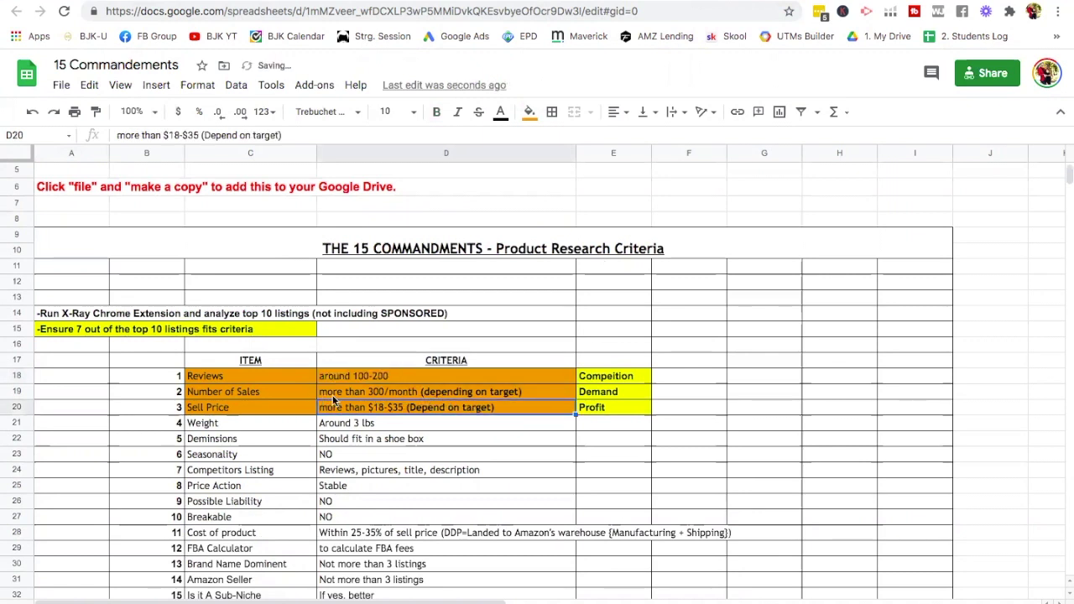
Highlight the Number of Sales criterion and the Sell Price criterion in turn to review them
left_click(260, 395)
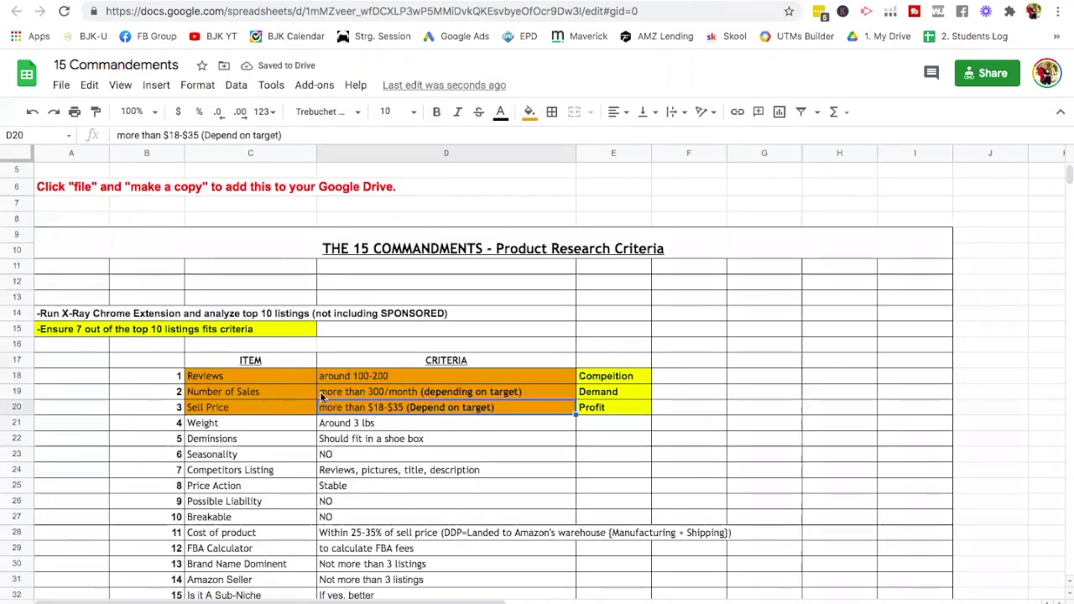
left_click(353, 398, "shift")
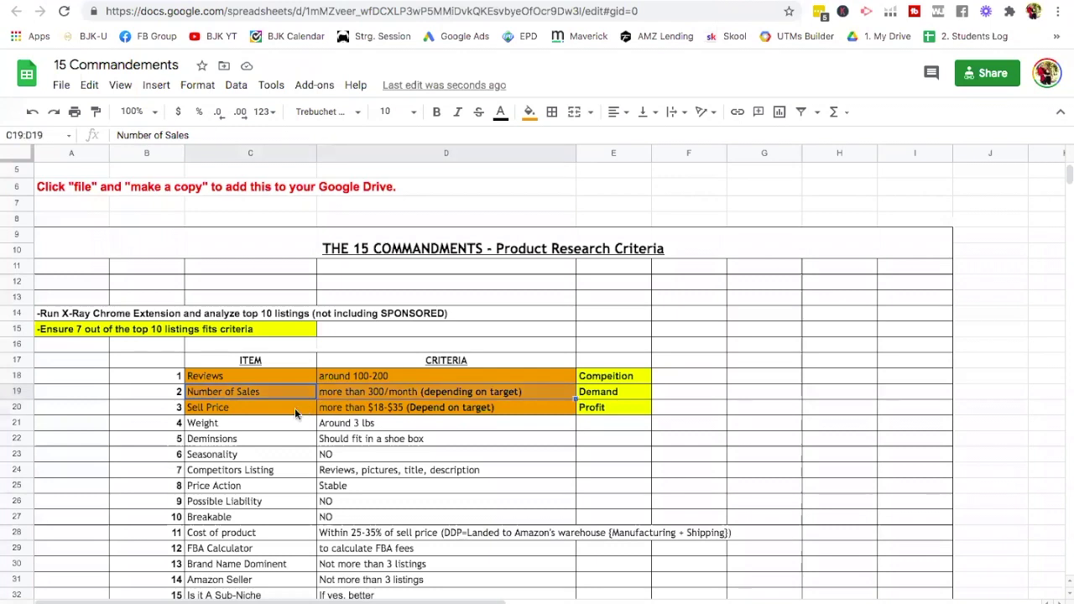
left_click_drag(269, 407, 353, 414)
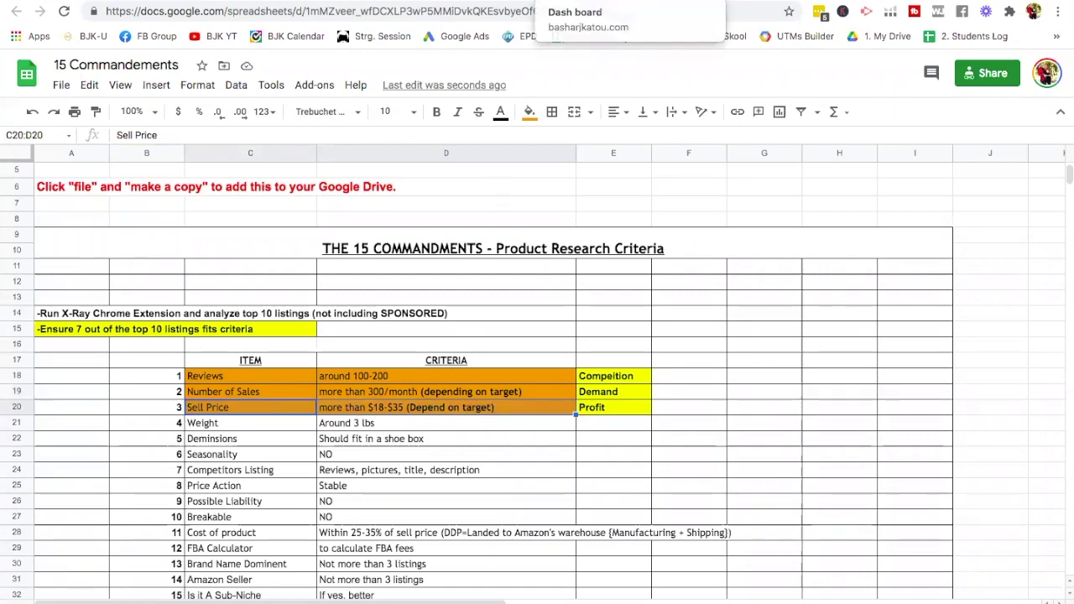
Return to Amazon's "countertop wine rack" Xray results, check prices, sales, BSR and review counts against the criteria, and close Xray
left_click(489, 0)
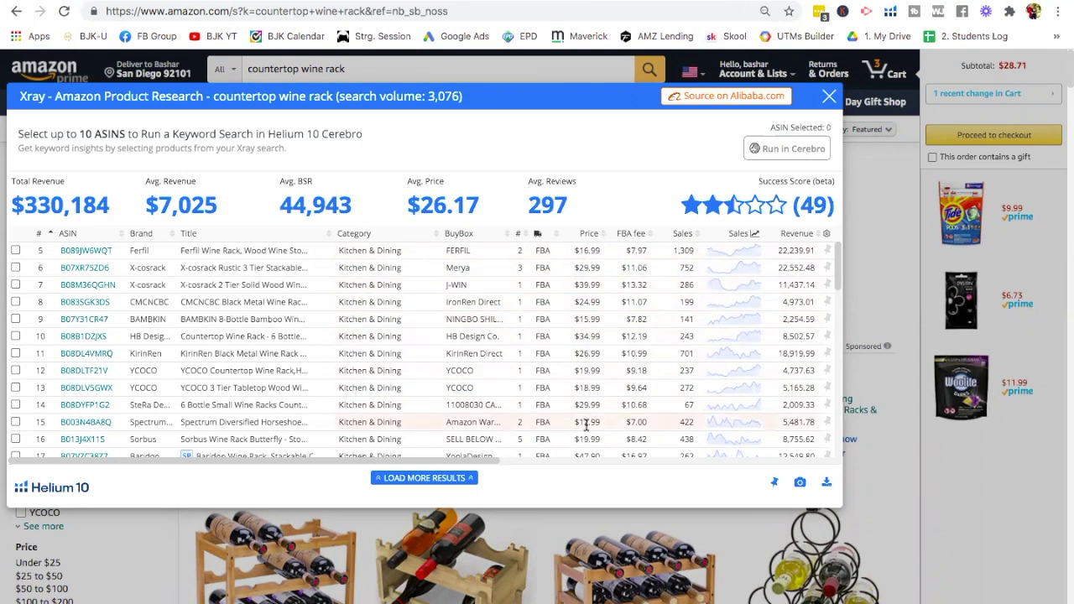
scroll(593, 447, "right", 5)
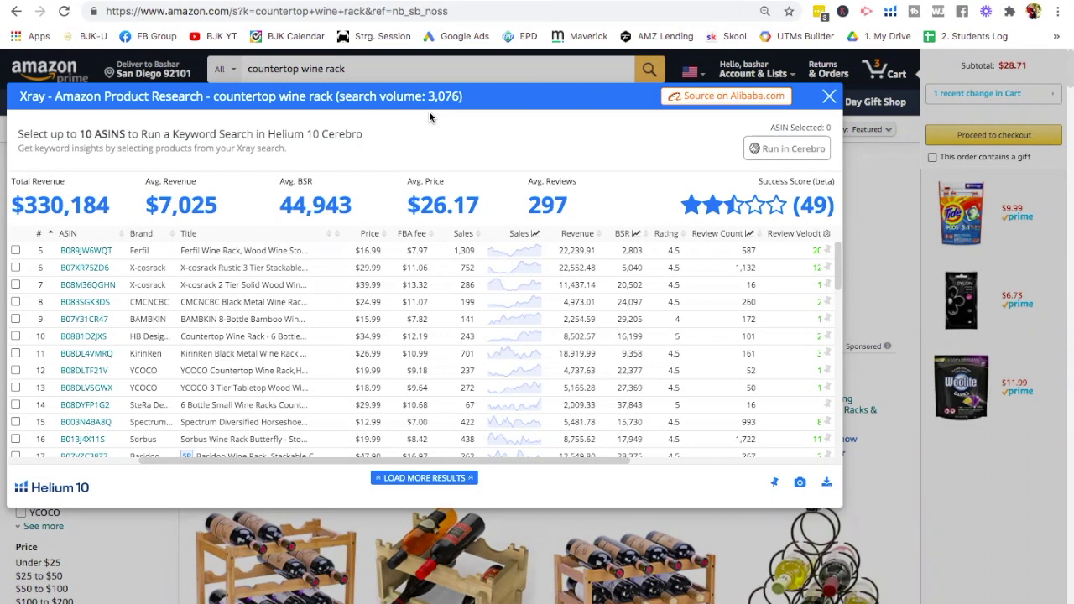
left_click(828, 97)
Search Amazon for "countertop wine racks" and run Xray product research on the results
left_click(486, 65)
type("s")
key("Return")
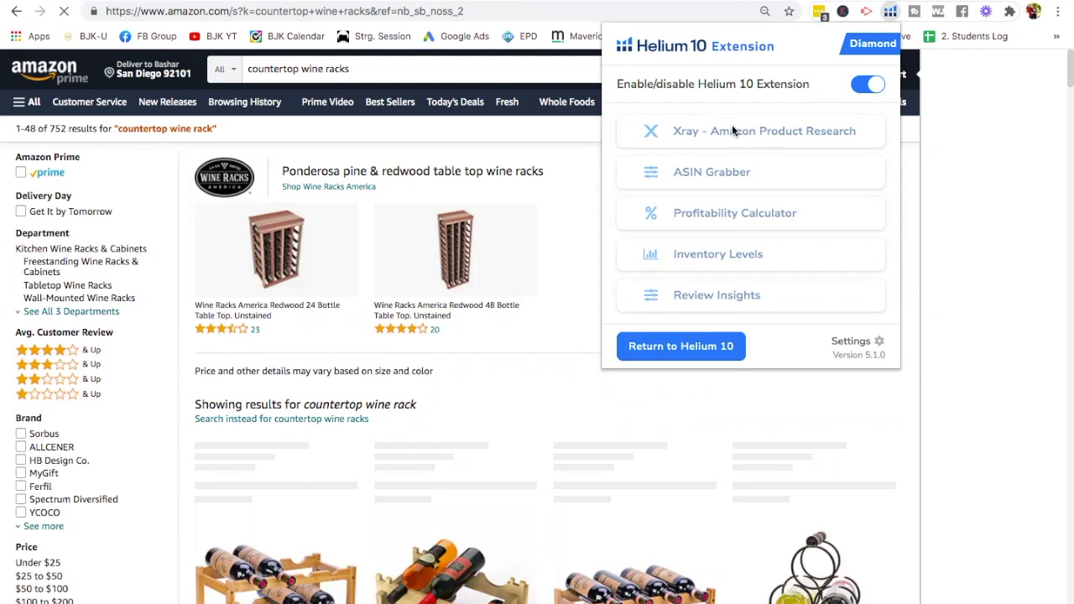
left_click(739, 134)
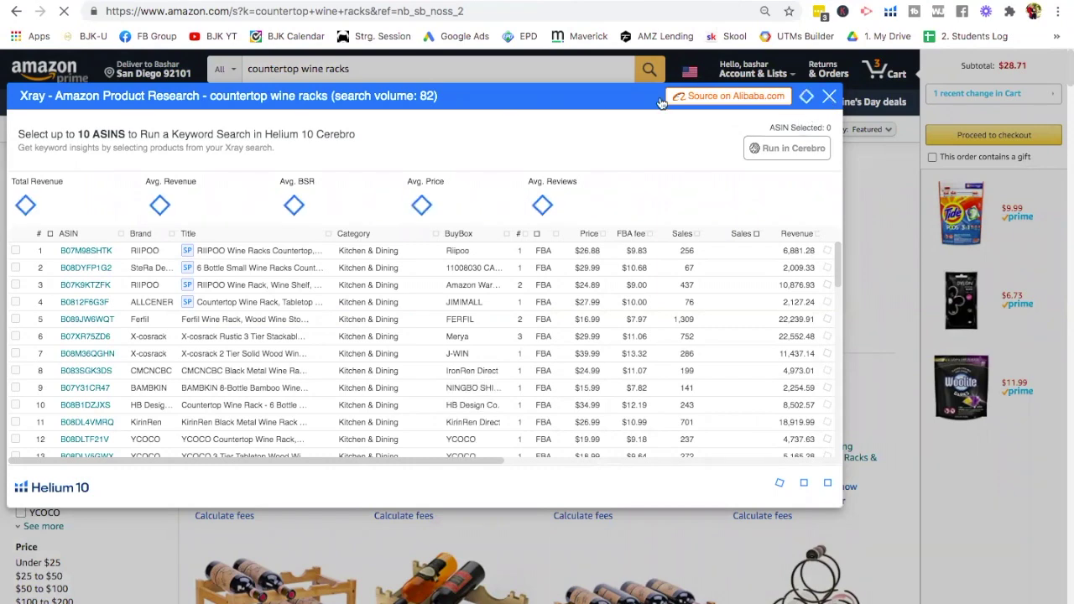
Close the Xray results and copy the search term "countertop wine racks" from Amazon's search
left_click(380, 71)
left_click(380, 72)
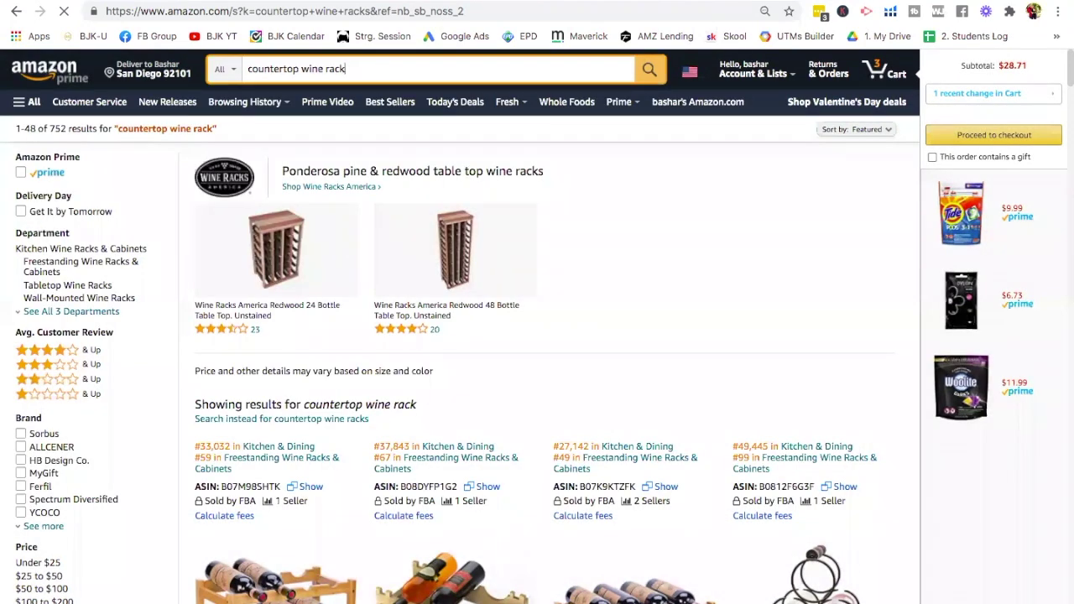
key("ctrl+a")
key("ctrl+c")
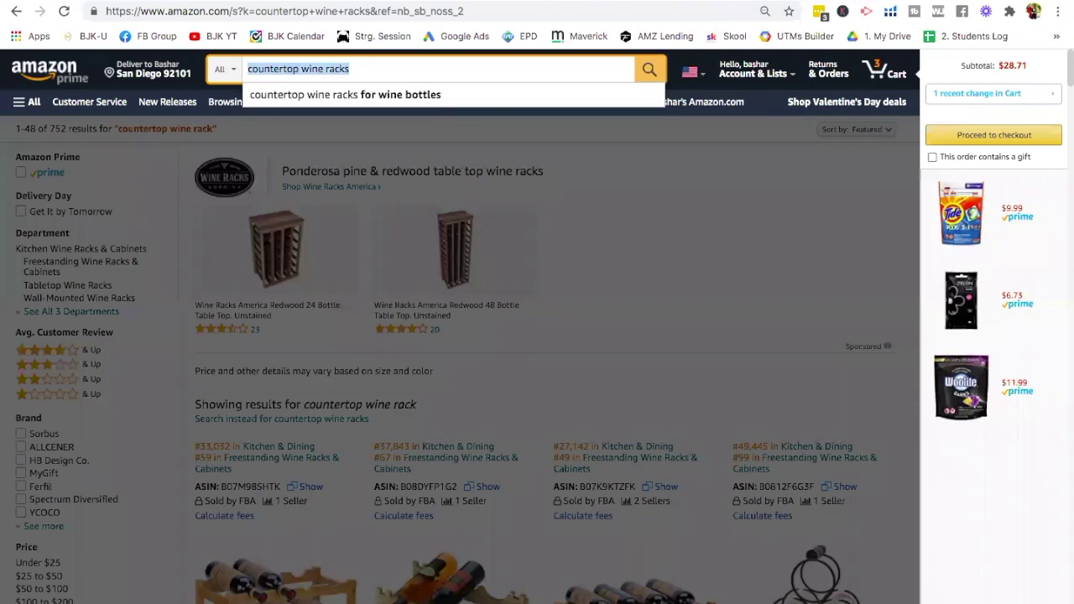
Search Amazon for the suggested term "countertop wine racks for wine bottles", check it with Xray product research, and close Xray
left_click(353, 97)
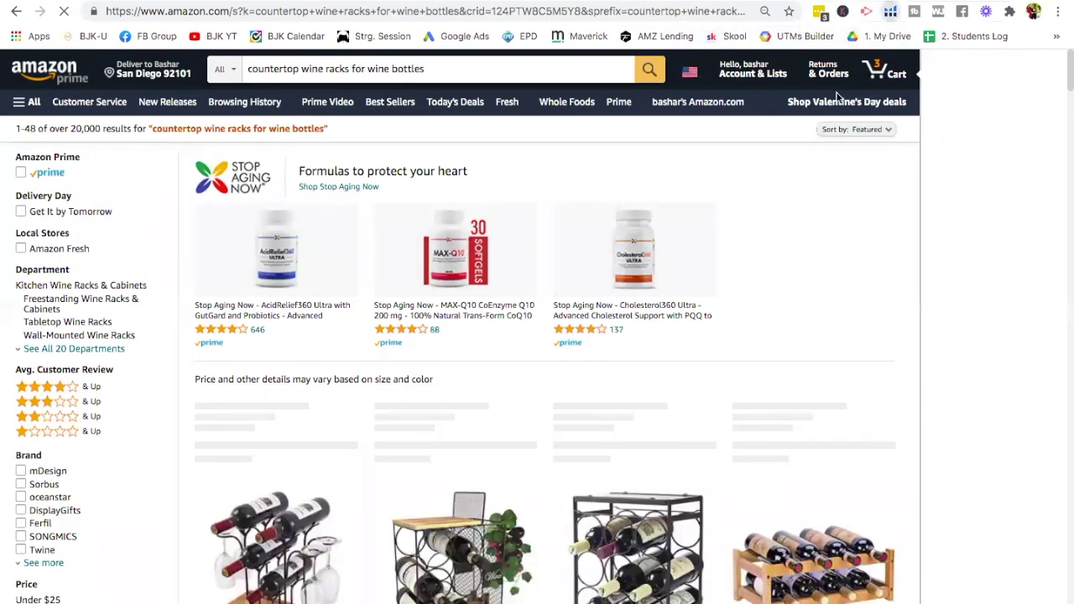
key("alt+shift+h")
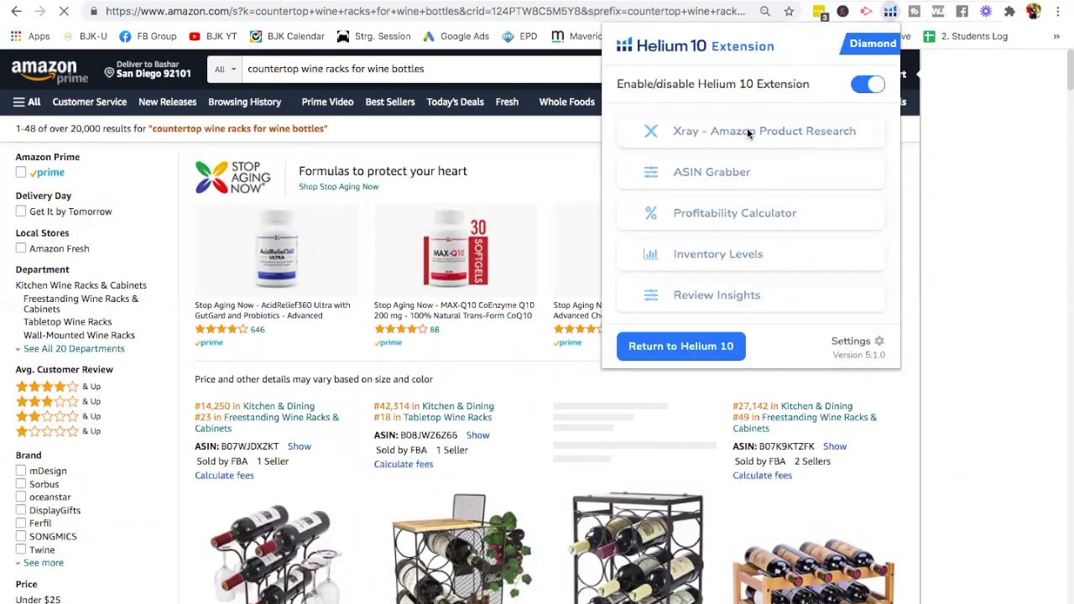
left_click(754, 132)
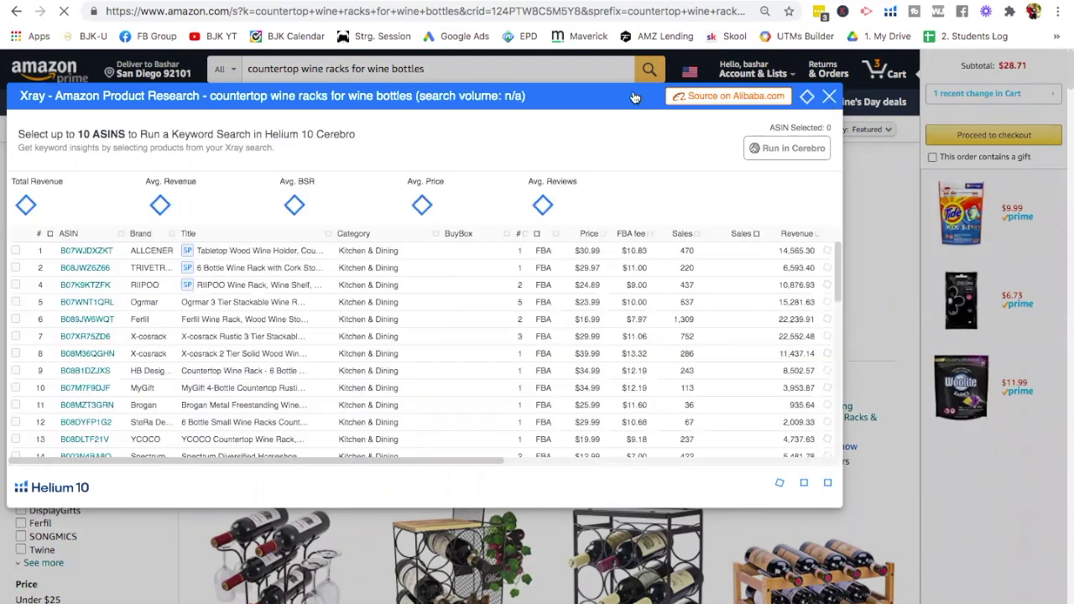
left_click(557, 69)
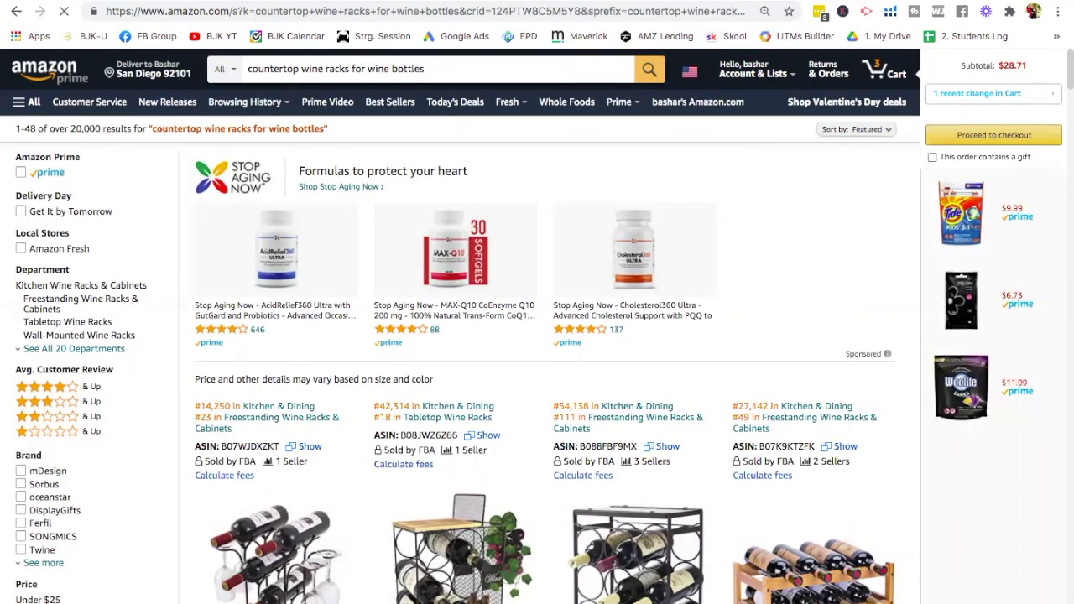
Switch to Helium 10 and open the Magnet keyword research tool
key("ctrl+Tab")
mouse_move(47, 155)
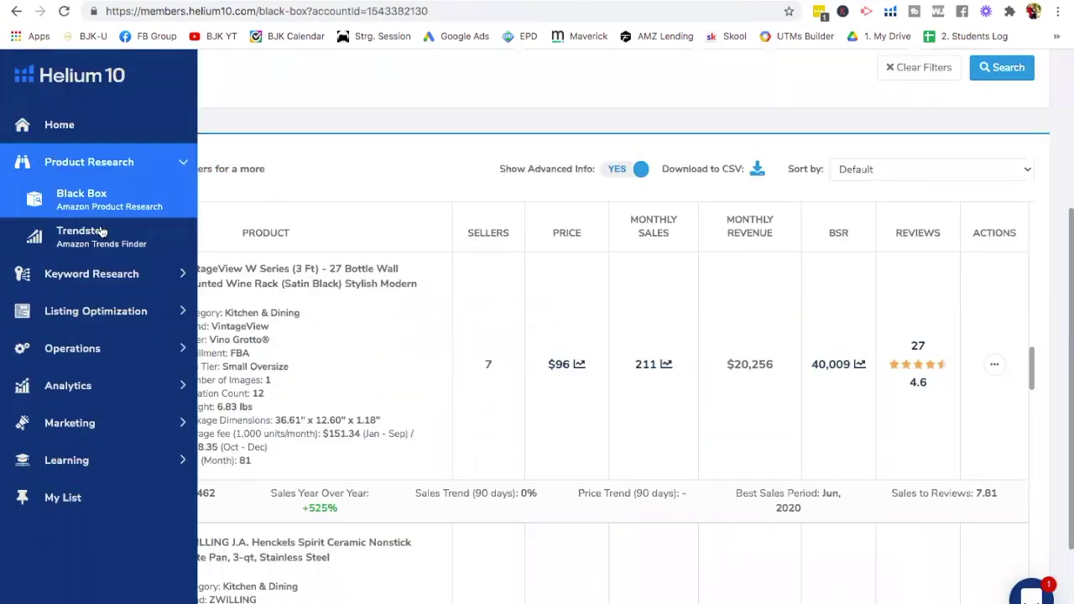
left_click(94, 277)
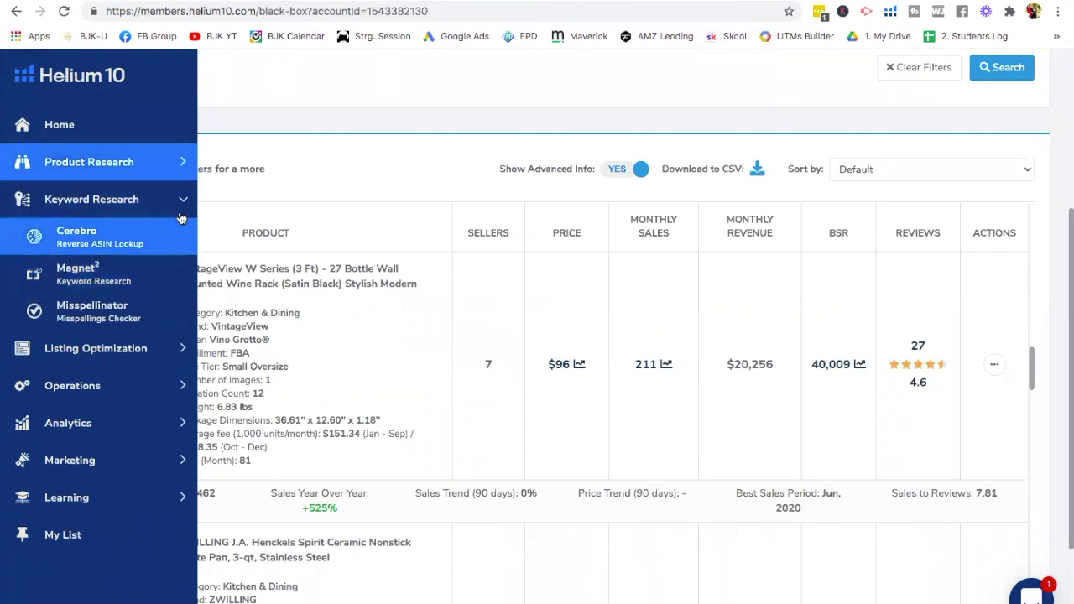
left_click(160, 273)
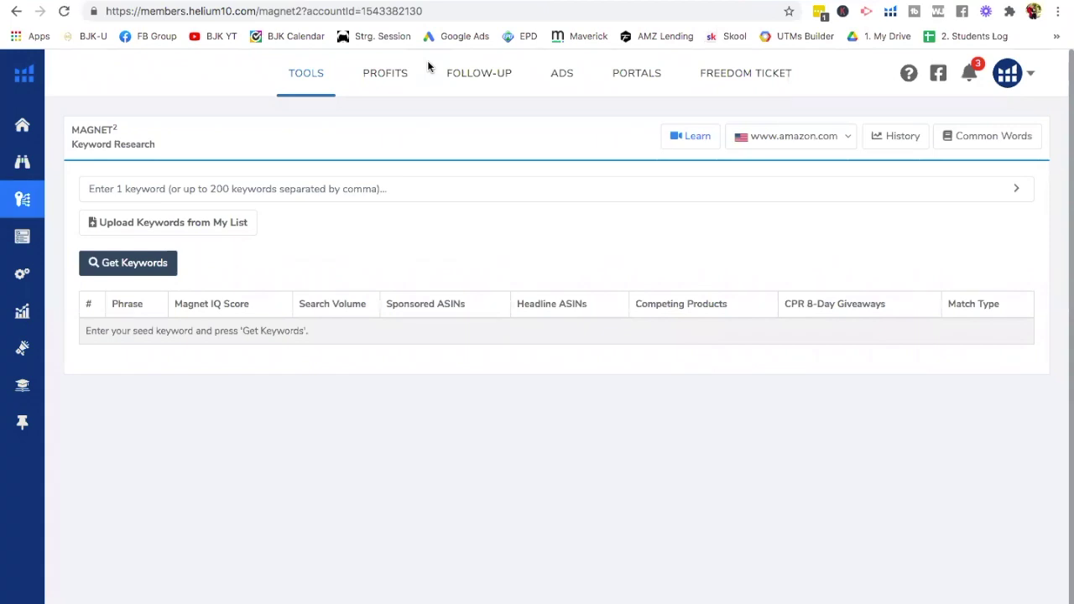
Paste the copied term into Magnet, shorten it to "countertop wine rack", and run the keyword search
left_click(410, 196)
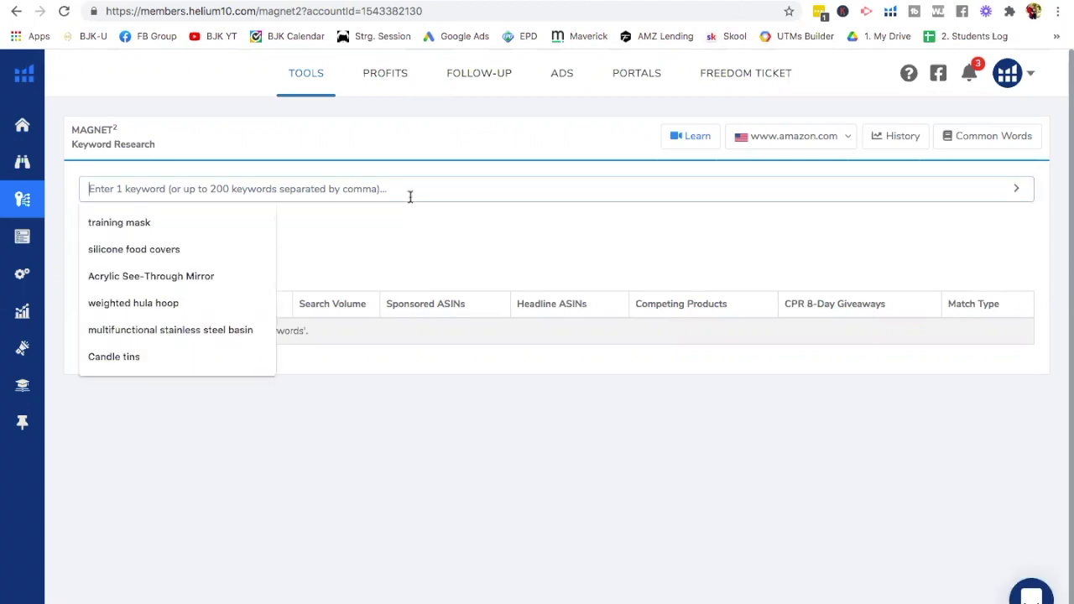
key("ctrl+v")
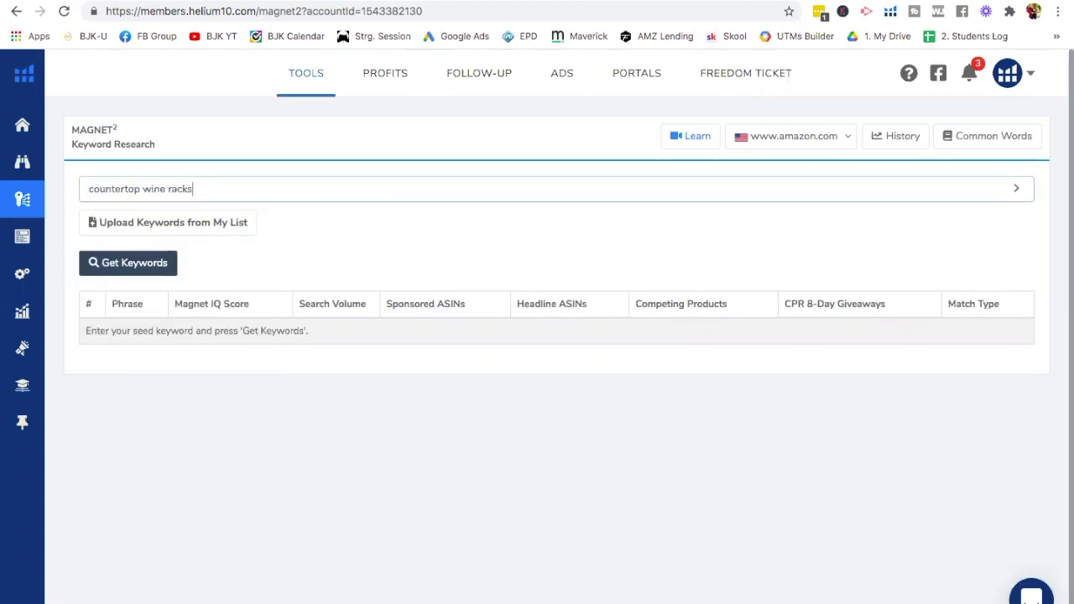
key("BackSpace")
key("Return")
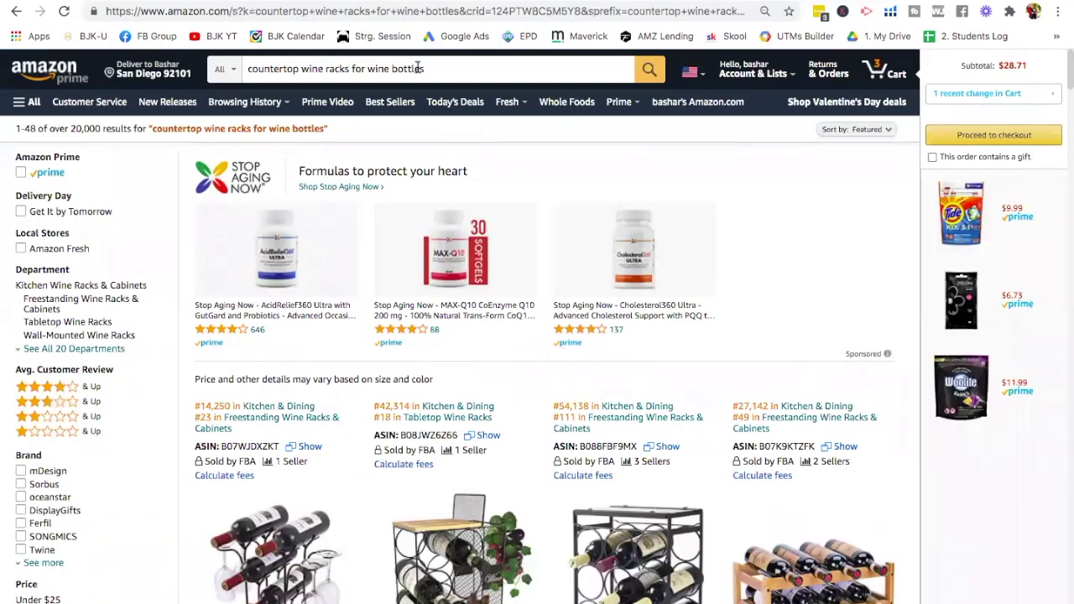
Return to Amazon, search for "countertop wine rack", and run Xray product research on the results
left_click(418, 67)
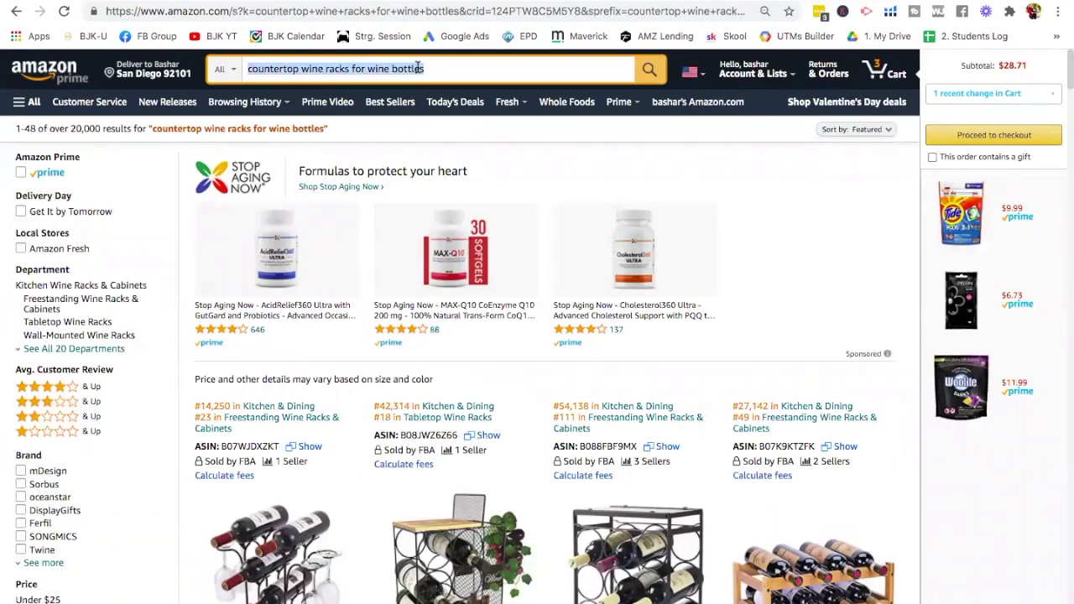
type("countertop wine rack")
key("Return")
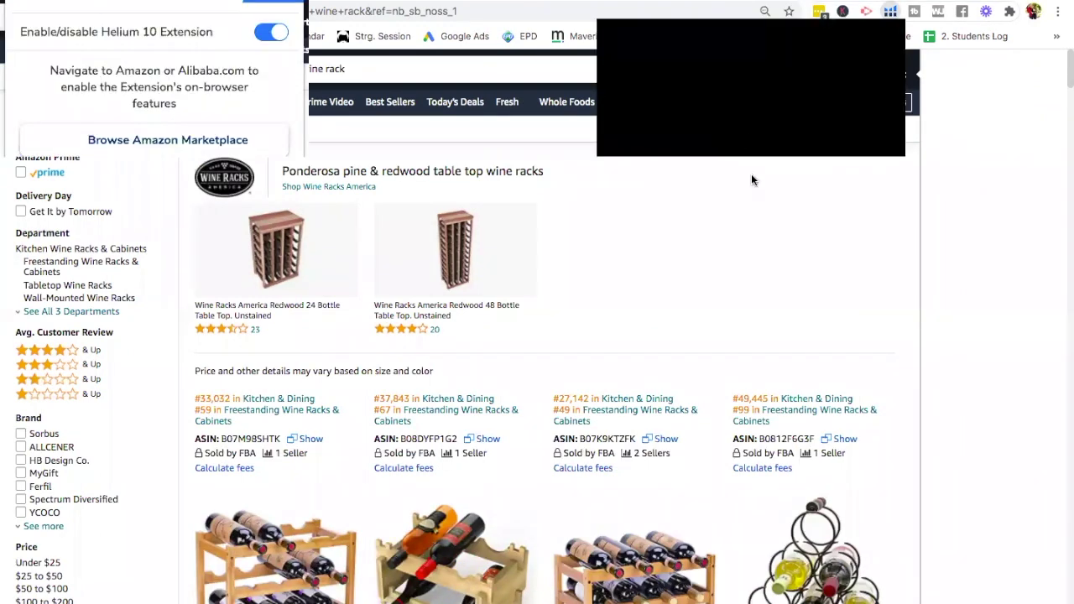
left_click(749, 132)
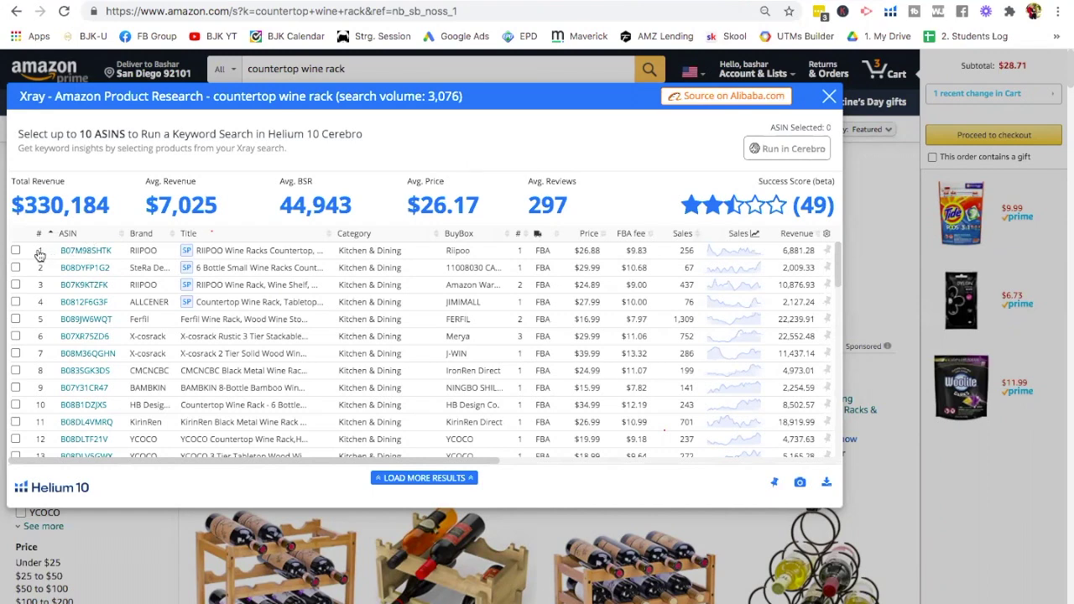
Examine the Xray product list for "countertop wine rack", checking prices, sales, revenue, BSR and ratings
scroll(40, 254, "down", 1)
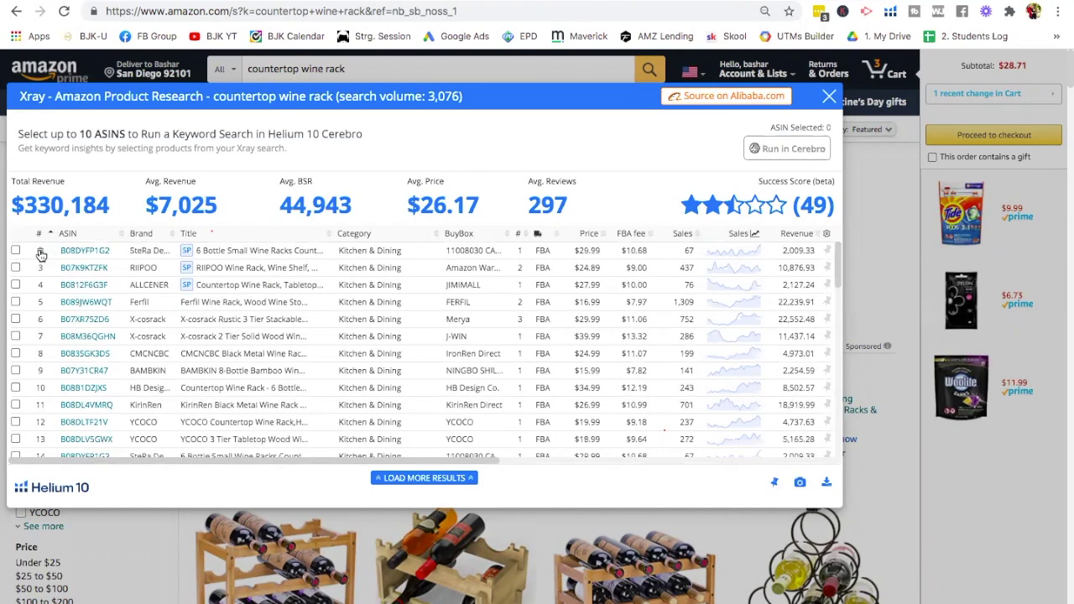
scroll(39, 253, "down", 1)
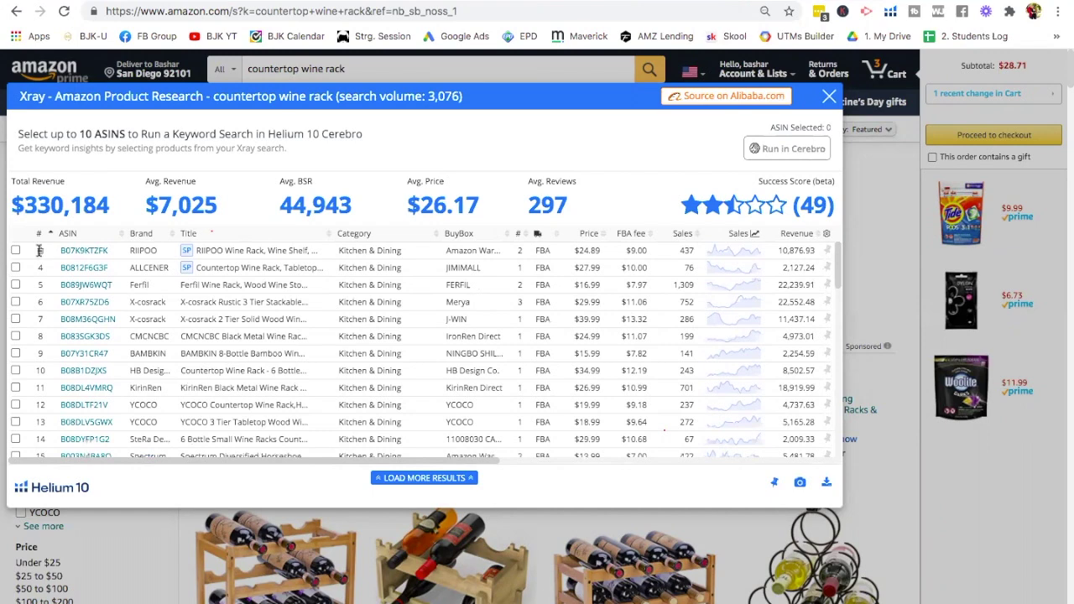
scroll(39, 251, "down", 1)
scroll(293, 339, "down", 1)
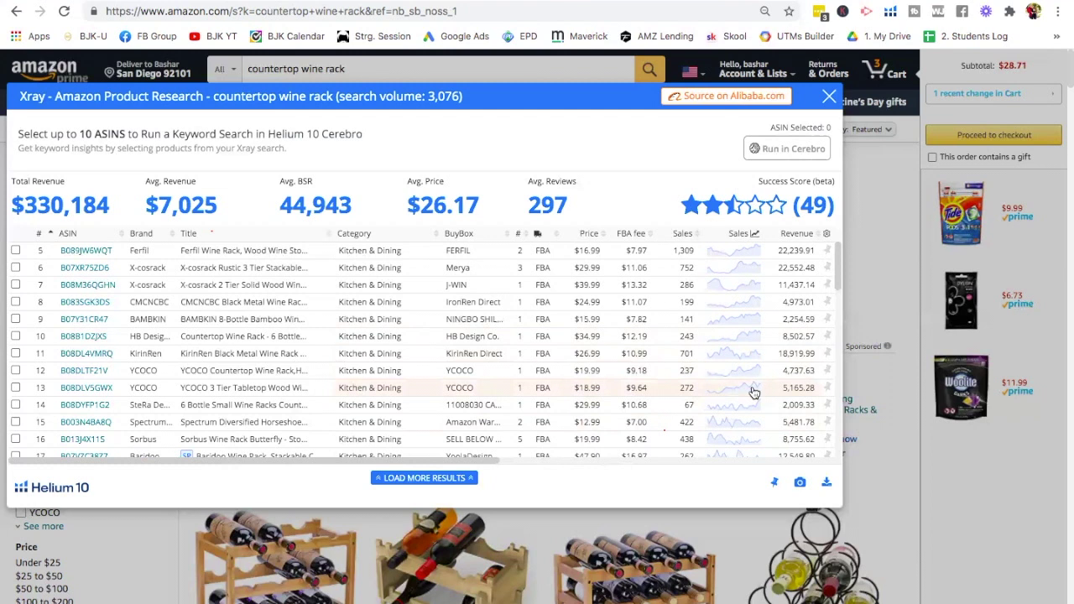
scroll(754, 391, "right", 5)
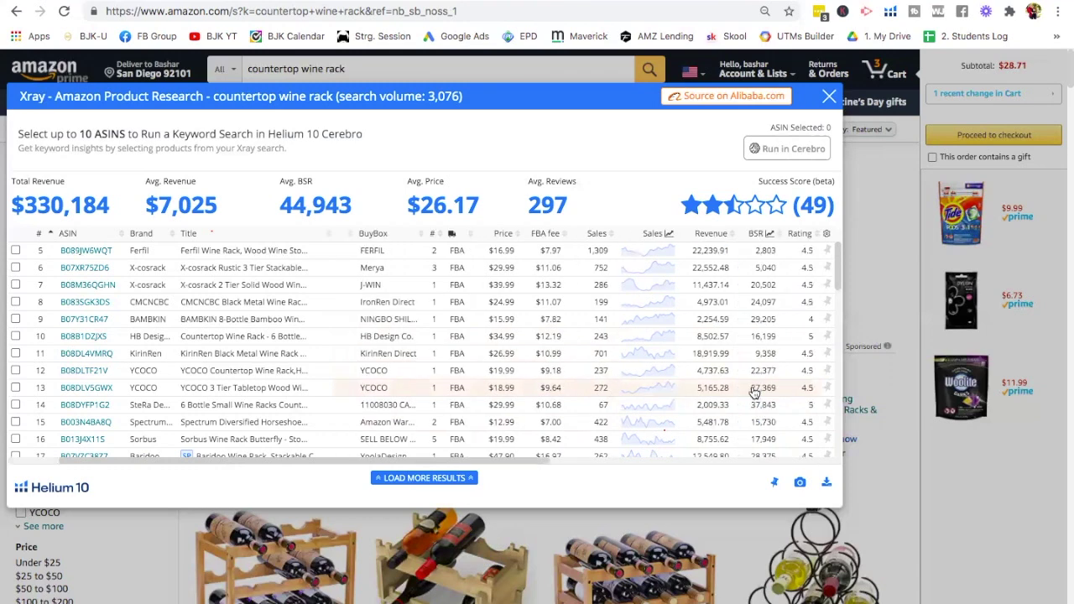
scroll(721, 409, "left", 5)
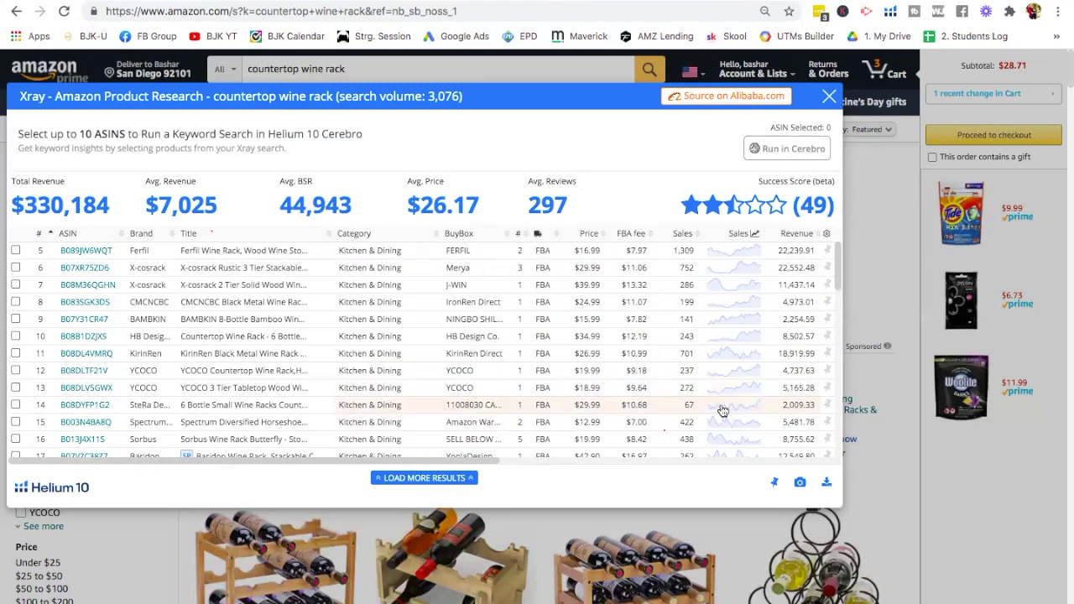